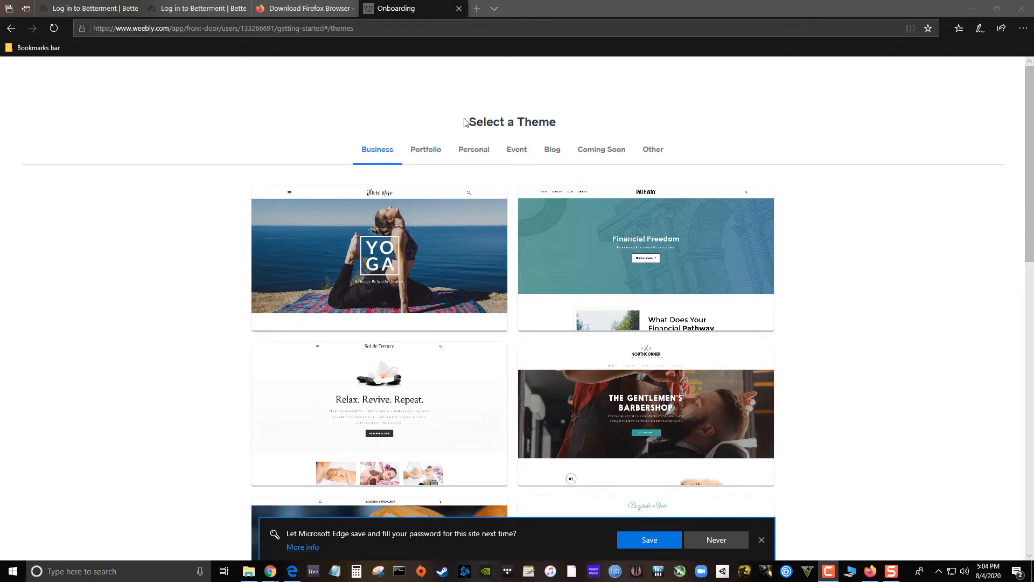
- Switch from the Weebly theme page over to the tutorial document window
{"action": "key", "text": "alt+Tab"}
{"action": "key", "text": "alt+Tab"}
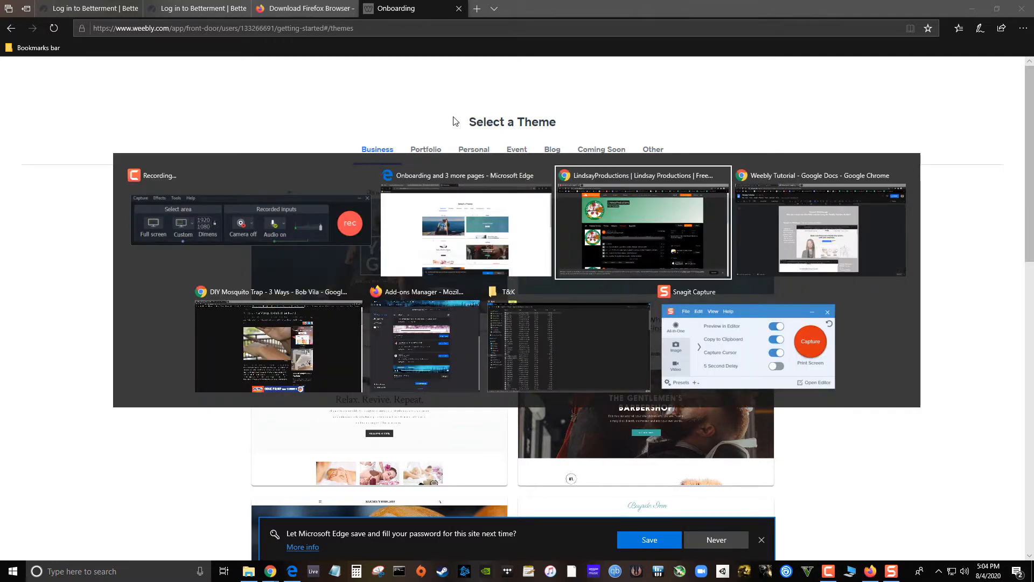
{"action": "key", "text": "alt+Tab"}
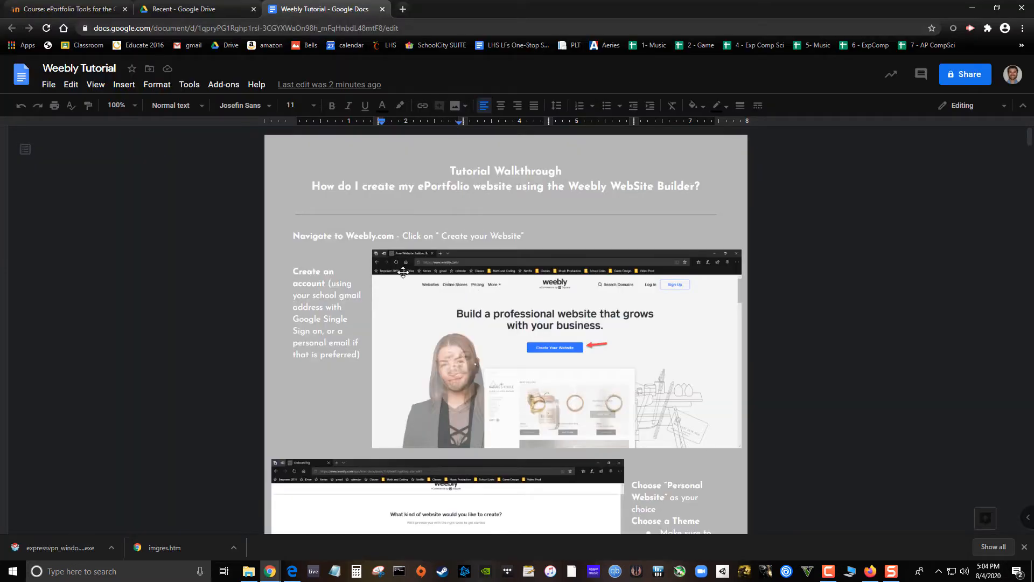
- Scroll the Weebly Tutorial document to its Start Editing and domain instructions
{"action": "scroll", "coordinate": [388, 271], "scroll_direction": "down", "scroll_amount": 2}
{"action": "scroll", "coordinate": [377, 272], "scroll_direction": "up", "scroll_amount": 2}
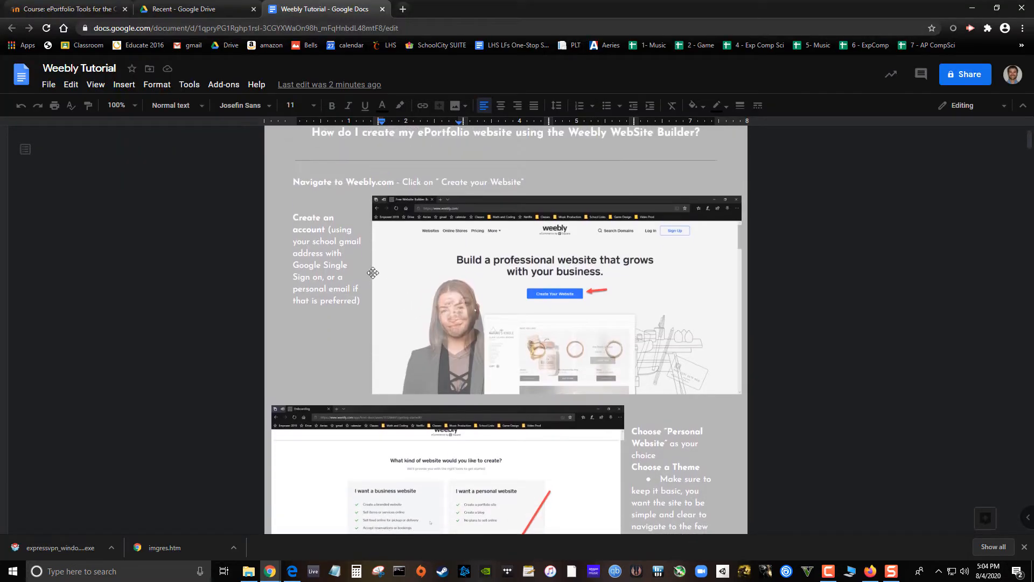
{"action": "scroll", "coordinate": [373, 273], "scroll_direction": "down", "scroll_amount": 2}
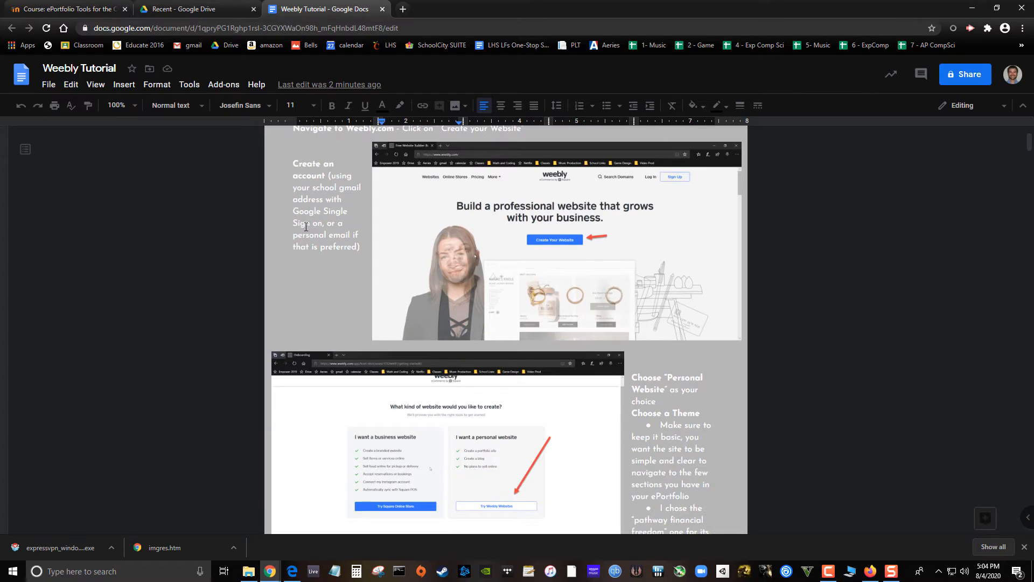
{"action": "scroll", "coordinate": [308, 228], "scroll_direction": "down", "scroll_amount": 2}
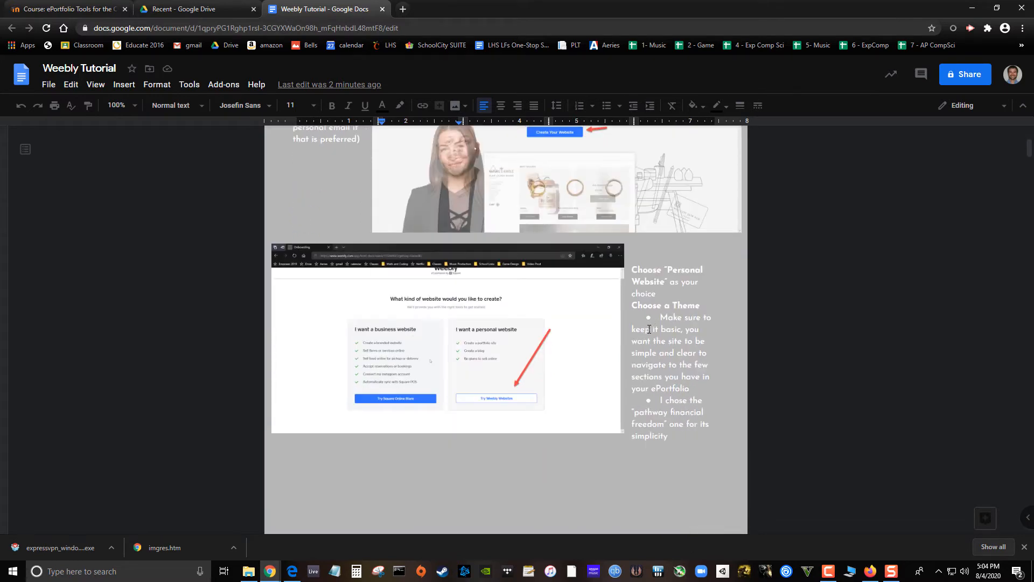
{"action": "scroll", "coordinate": [649, 329], "scroll_direction": "down", "scroll_amount": 2}
{"action": "scroll", "coordinate": [650, 327], "scroll_direction": "down", "scroll_amount": 3}
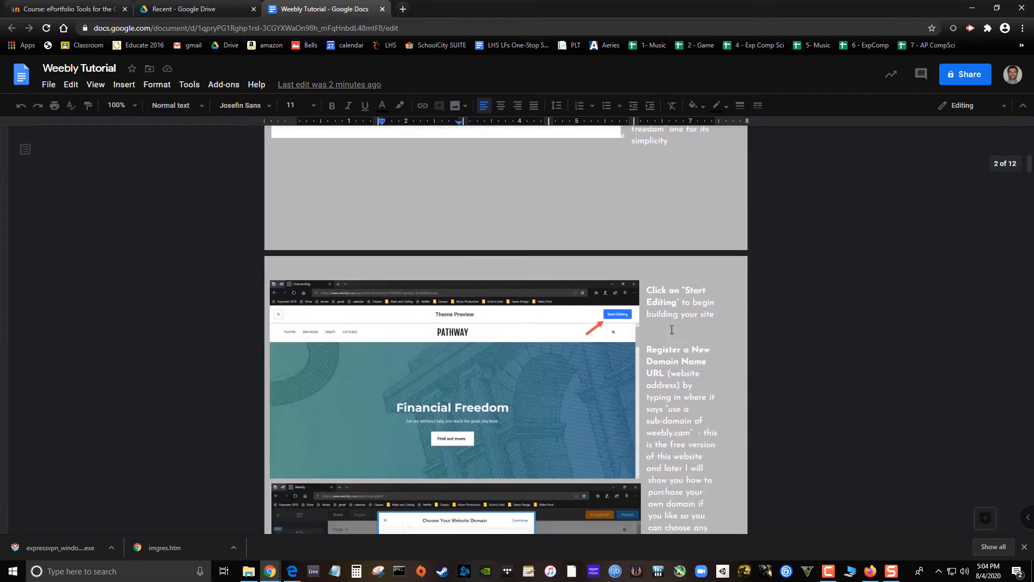
{"action": "scroll", "coordinate": [672, 330], "scroll_direction": "down", "scroll_amount": 5}
{"action": "scroll", "coordinate": [672, 329], "scroll_direction": "up", "scroll_amount": 3}
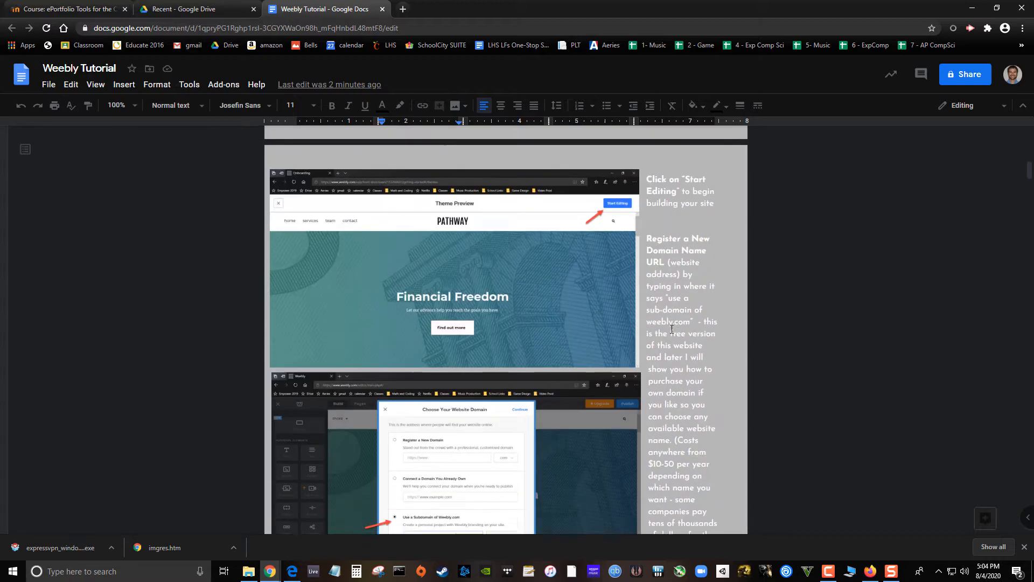
{"action": "scroll", "coordinate": [672, 329], "scroll_direction": "up", "scroll_amount": 1}
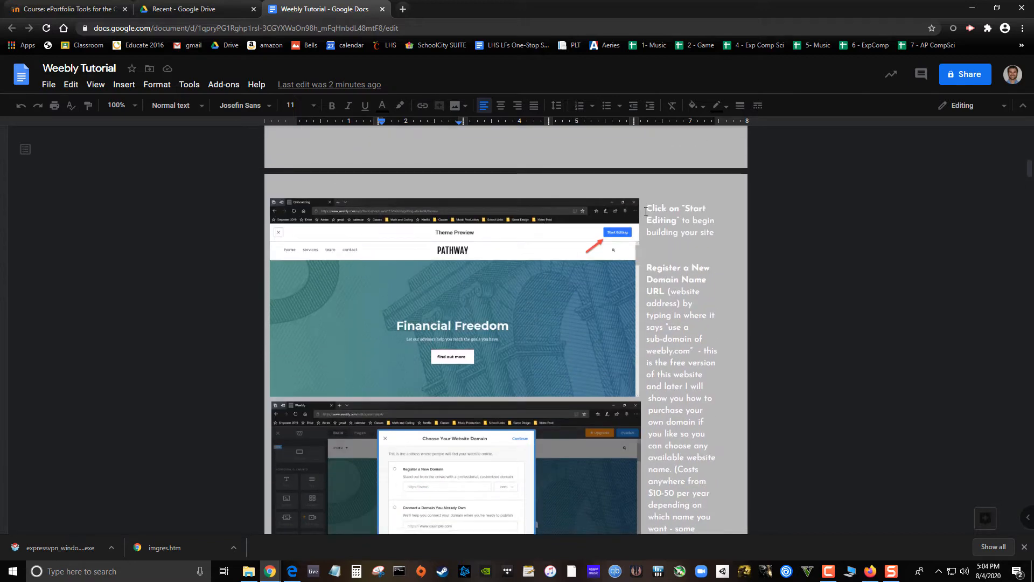
- Select, then deselect, the Start Editing and domain instruction text, leaving it unchanged
{"action": "left_click_drag", "start_coordinate": [646, 208], "coordinate": [683, 278]}
{"action": "left_click", "coordinate": [683, 278]}
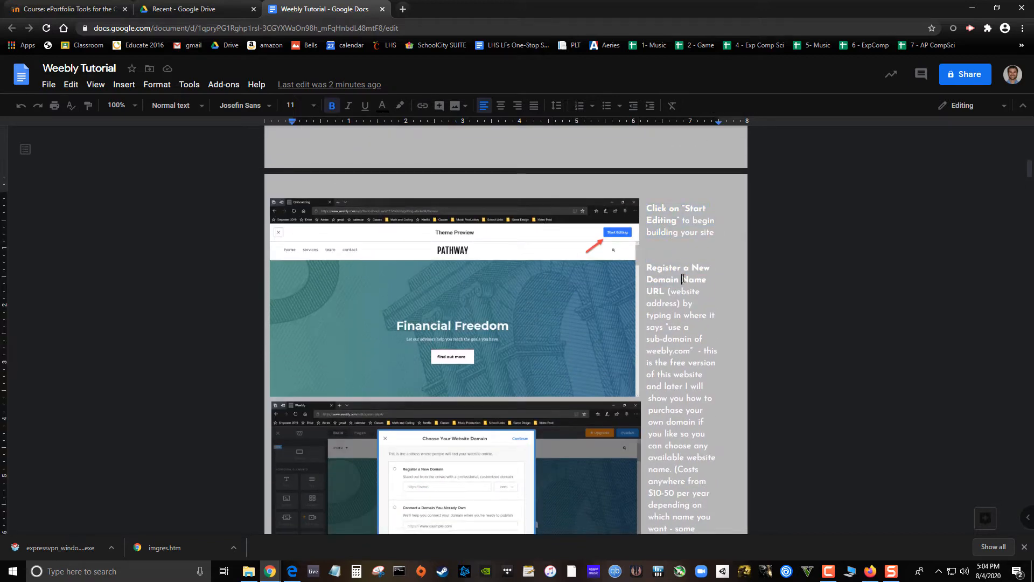
{"action": "scroll", "coordinate": [684, 278], "scroll_direction": "down", "scroll_amount": 4}
{"action": "scroll", "coordinate": [684, 278], "scroll_direction": "down", "scroll_amount": 3}
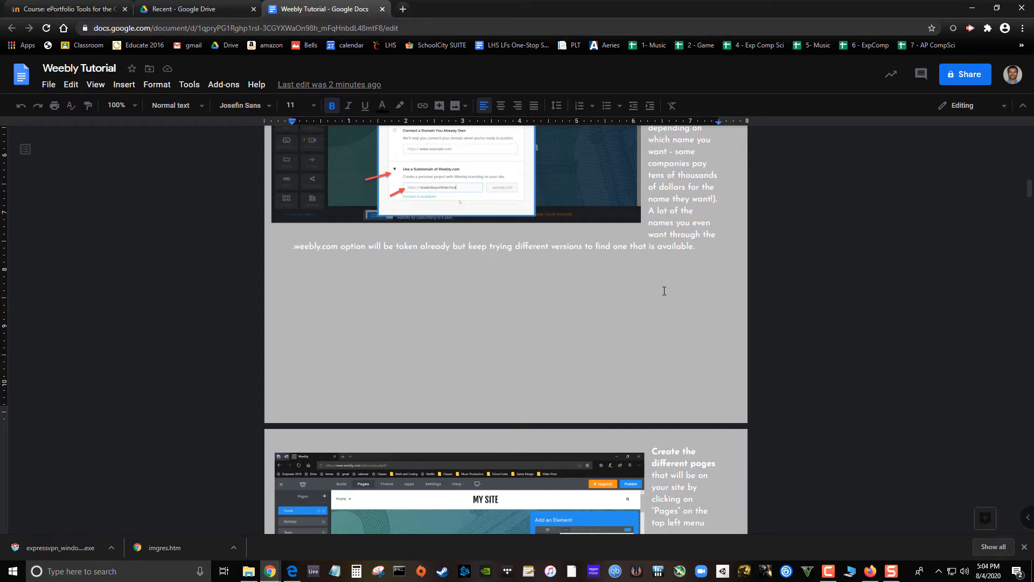
{"action": "key", "text": "alt+Tab"}
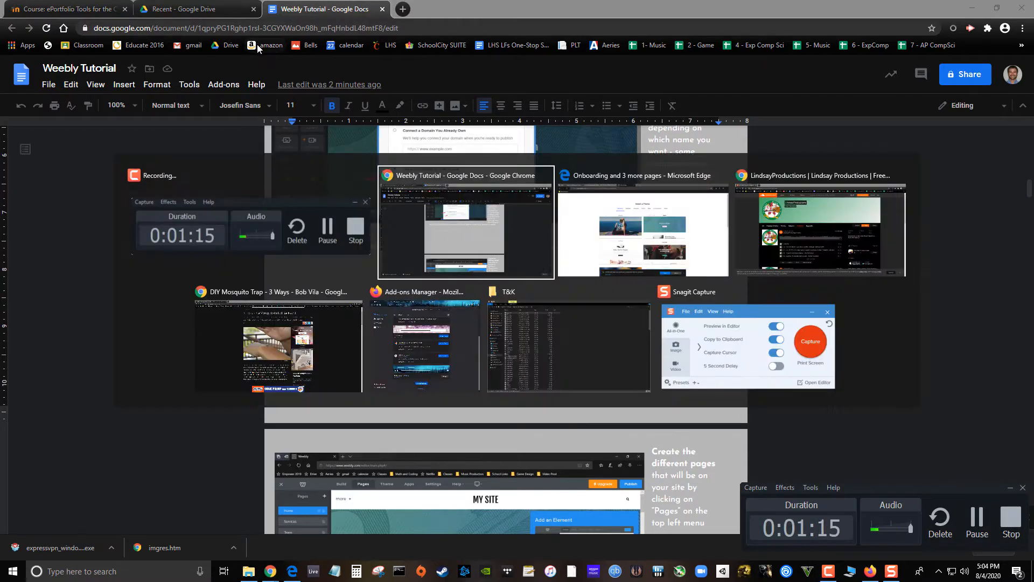
- Pick the Modus Operandi theme from the Portfolio category of themes
{"action": "key", "text": "alt+Tab"}
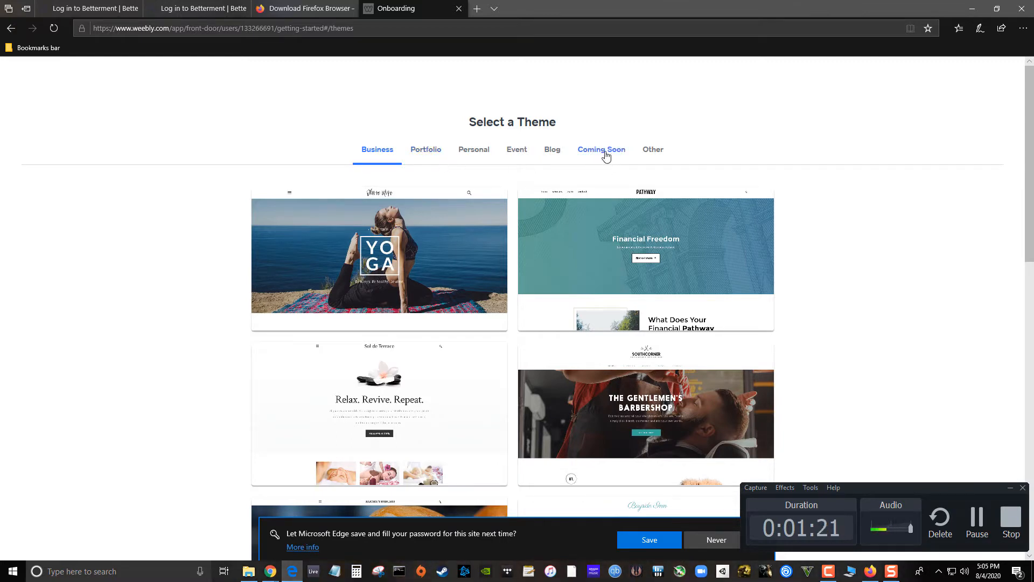
{"action": "left_click", "coordinate": [422, 156]}
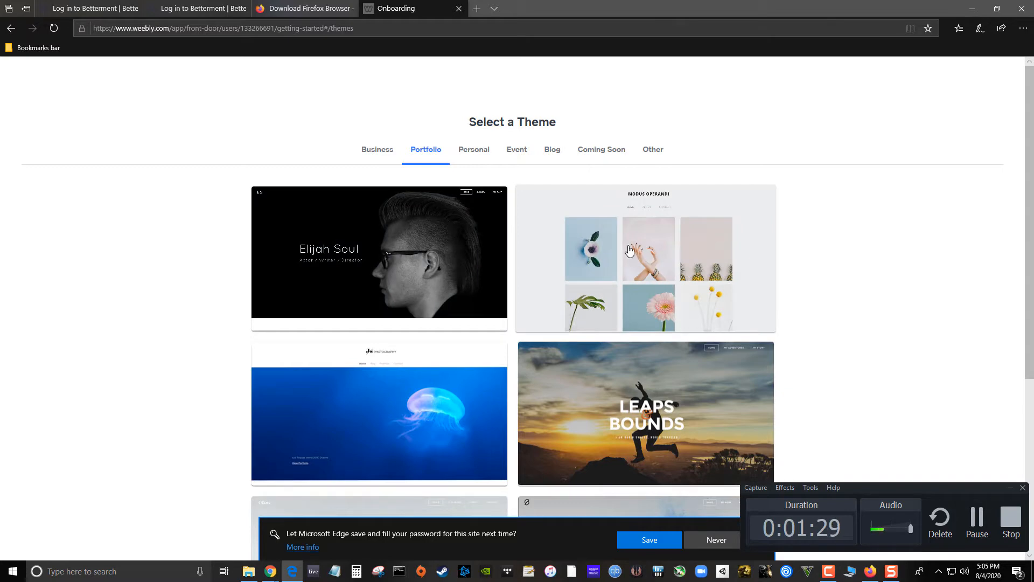
{"action": "scroll", "coordinate": [591, 402], "scroll_direction": "down", "scroll_amount": 3}
{"action": "scroll", "coordinate": [479, 385], "scroll_direction": "down", "scroll_amount": 1}
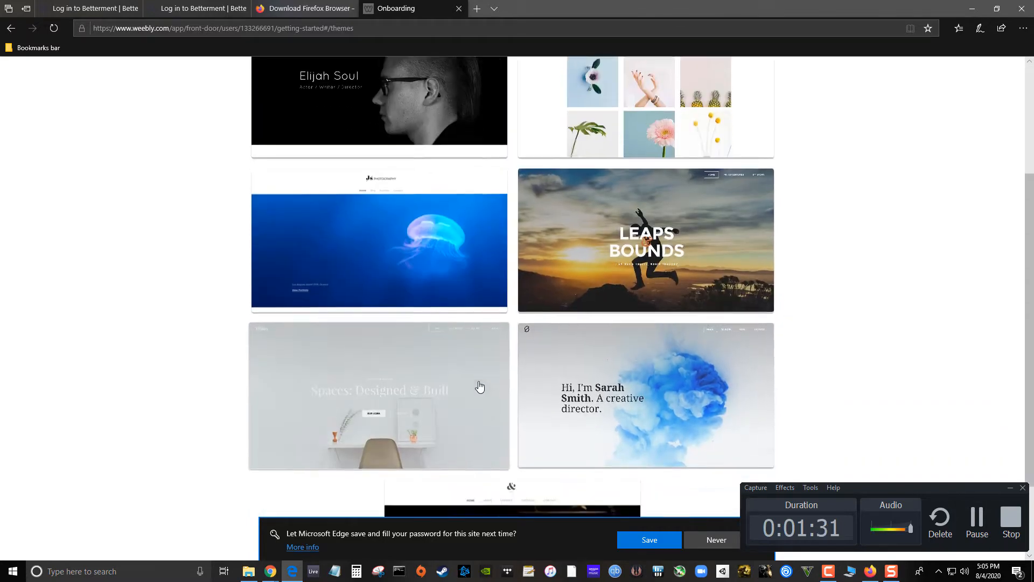
{"action": "scroll", "coordinate": [721, 349], "scroll_direction": "up", "scroll_amount": 1}
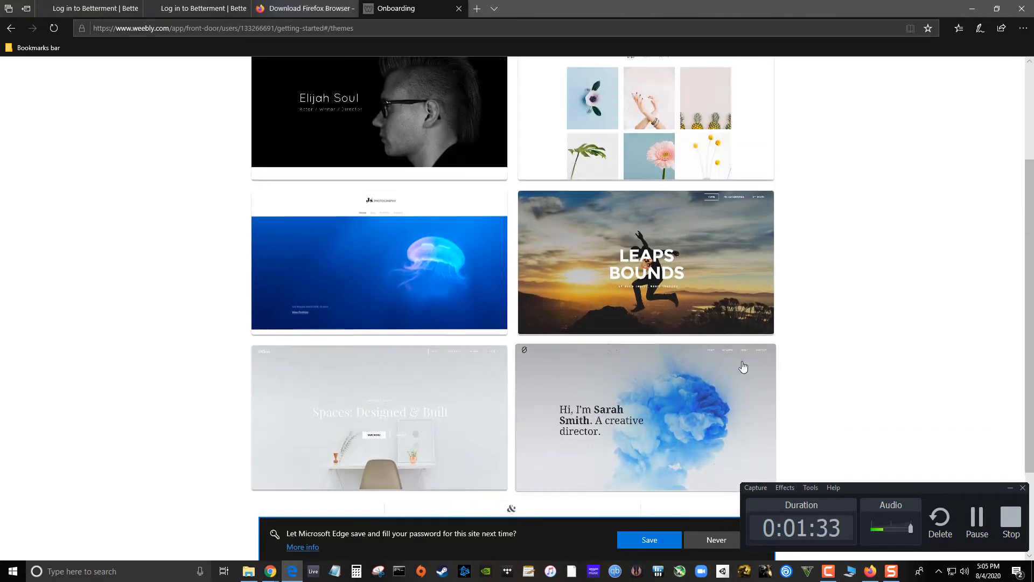
{"action": "scroll", "coordinate": [727, 367], "scroll_direction": "up", "scroll_amount": 1}
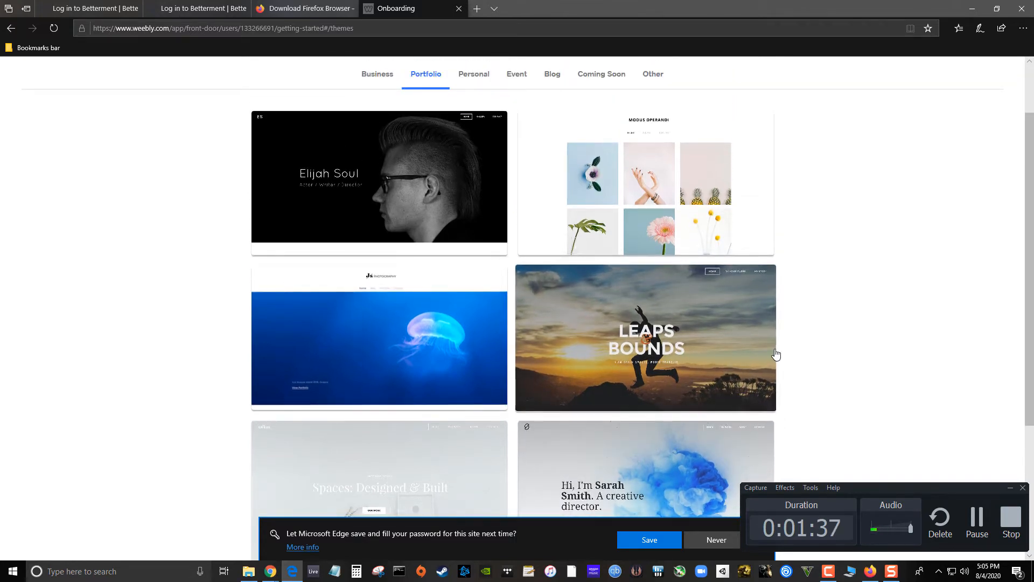
{"action": "scroll", "coordinate": [776, 353], "scroll_direction": "up", "scroll_amount": 1}
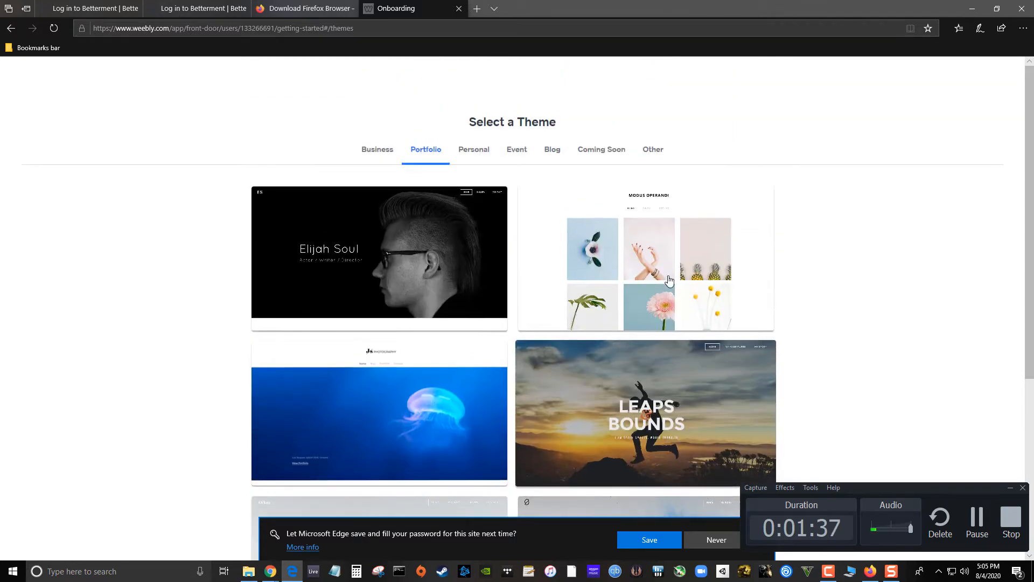
{"action": "left_click", "coordinate": [641, 217]}
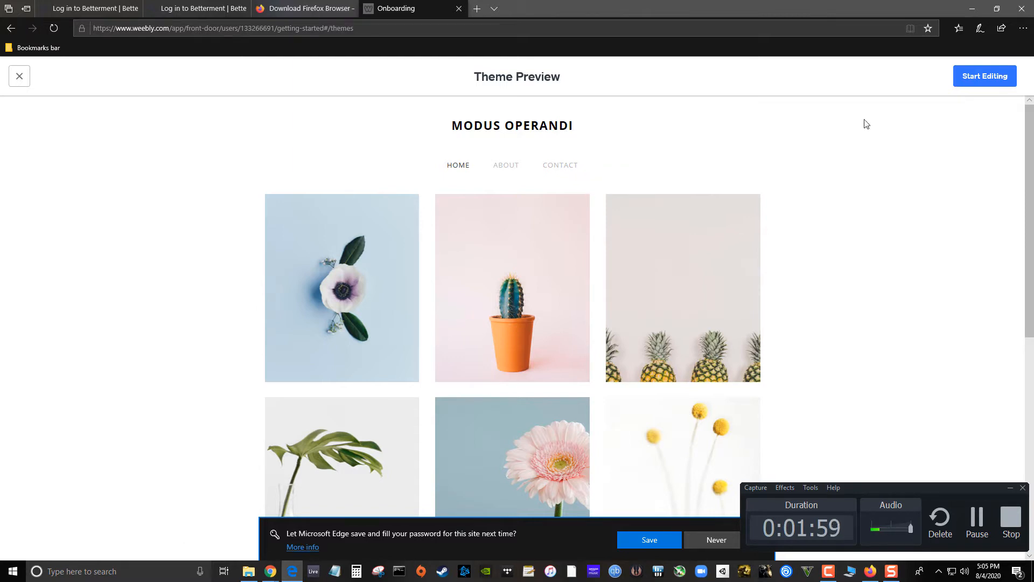
- Start editing the site with the Modus Operandi theme
{"action": "scroll", "coordinate": [755, 275], "scroll_direction": "down", "scroll_amount": 5}
{"action": "scroll", "coordinate": [778, 264], "scroll_direction": "up", "scroll_amount": 5}
{"action": "left_click", "coordinate": [999, 76]}
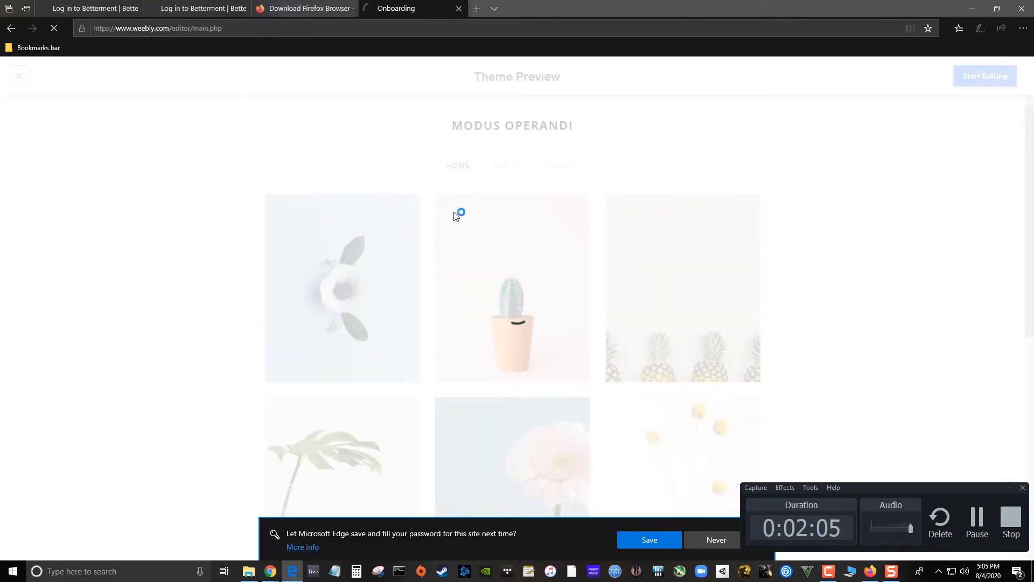
{"action": "key", "text": "alt+Tab"}
{"action": "key", "text": "alt+Tab"}
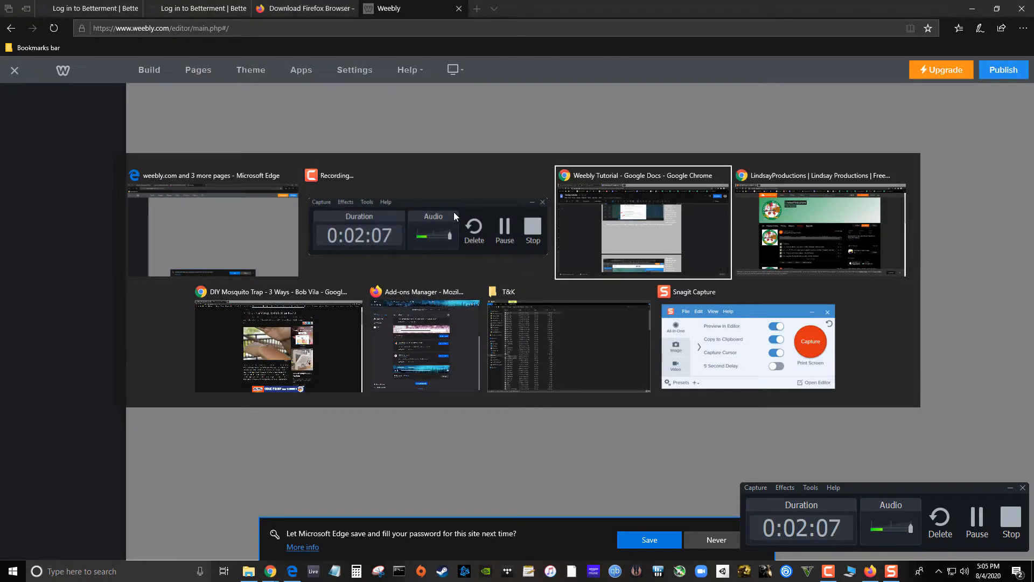
- Scroll the tutorial document to the Choose Your Website Domain screenshot and notes
{"action": "scroll", "coordinate": [669, 204], "scroll_direction": "up", "scroll_amount": 7}
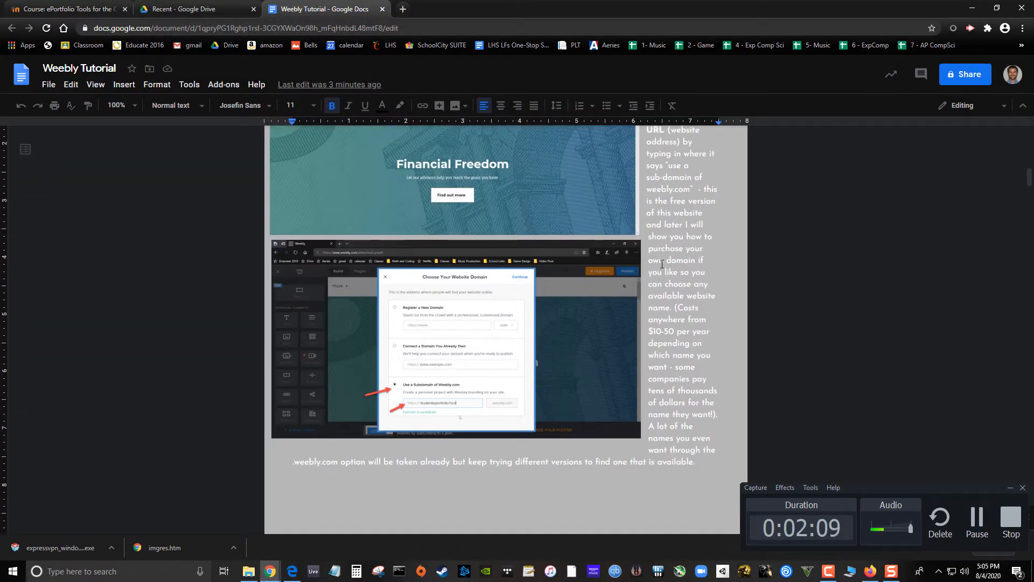
{"action": "scroll", "coordinate": [663, 302], "scroll_direction": "up", "scroll_amount": 4}
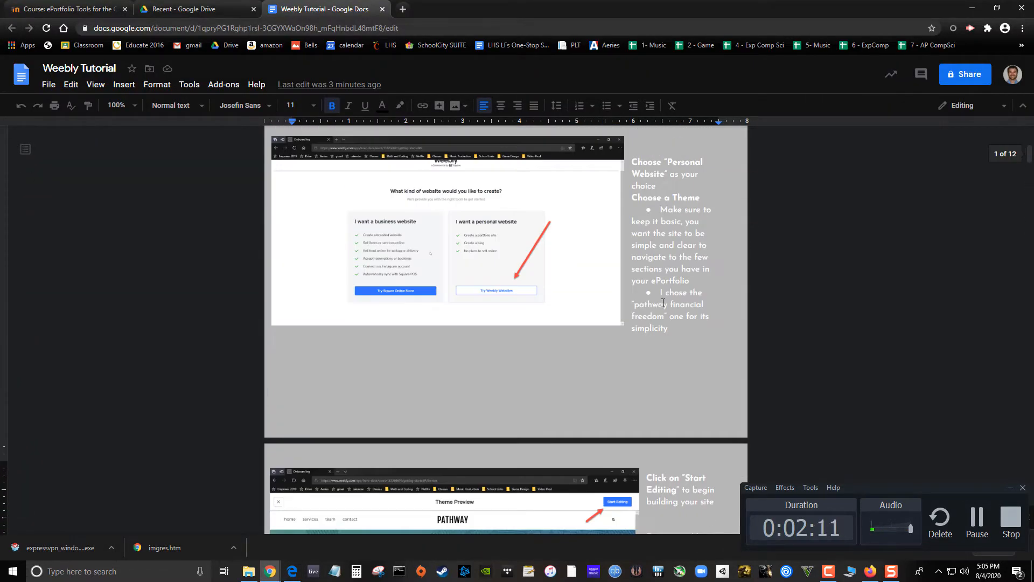
{"action": "scroll", "coordinate": [664, 303], "scroll_direction": "down", "scroll_amount": 13}
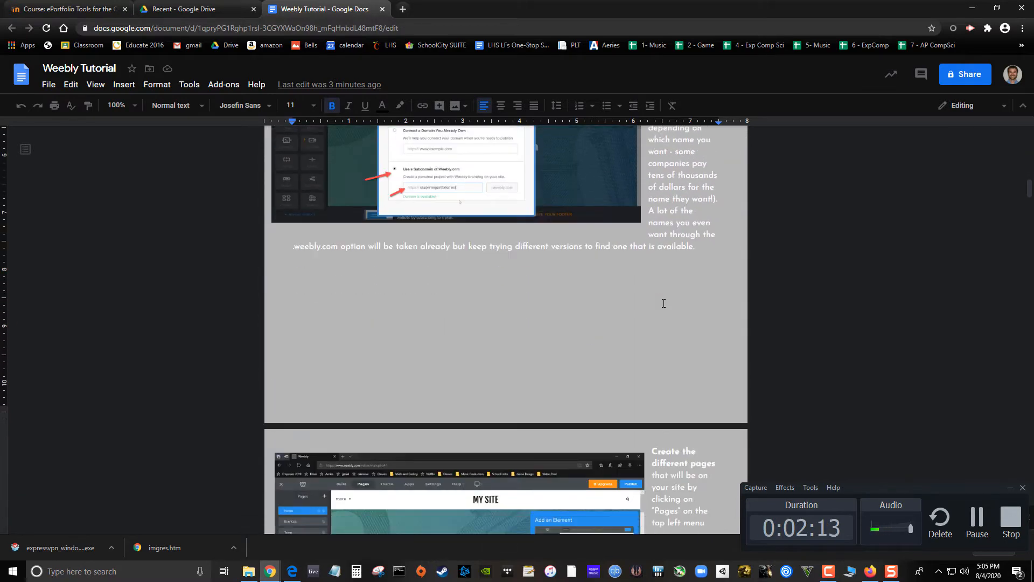
{"action": "scroll", "coordinate": [664, 302], "scroll_direction": "up", "scroll_amount": 2}
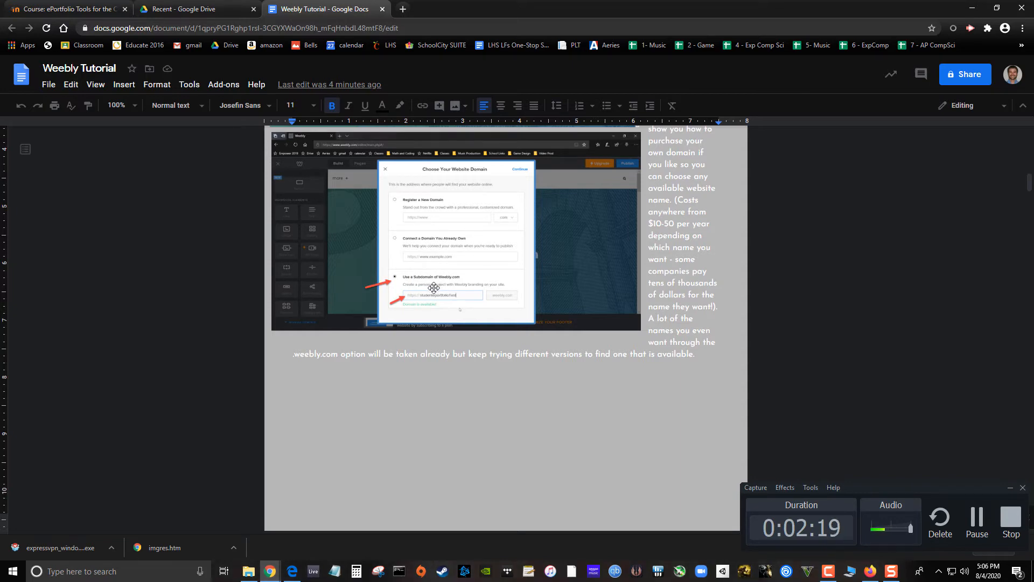
{"action": "key", "text": "alt+Tab"}
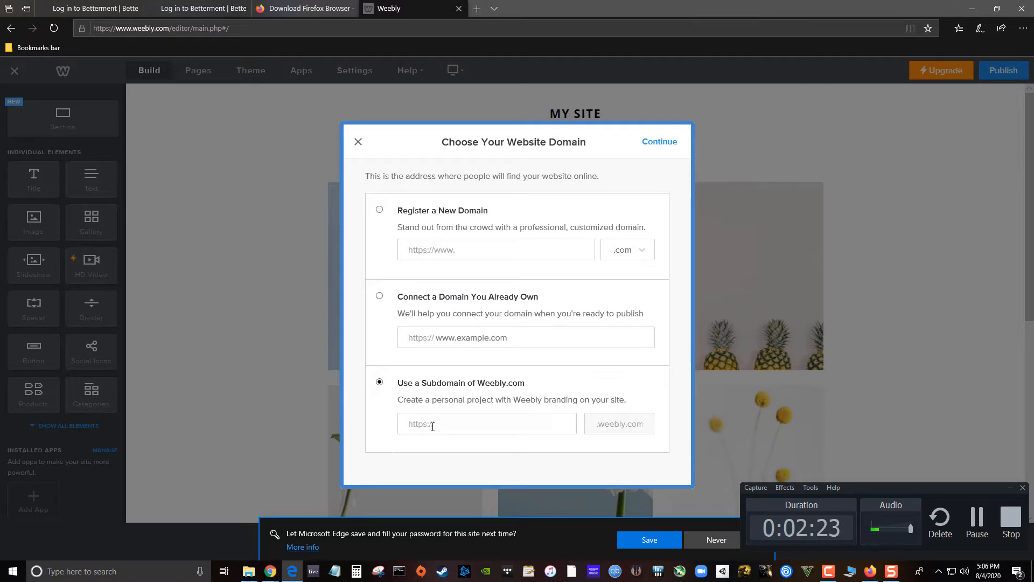
- Try the register-a-new-domain option, entering a name-based domain and selecting it
{"action": "left_click", "coordinate": [451, 424]}
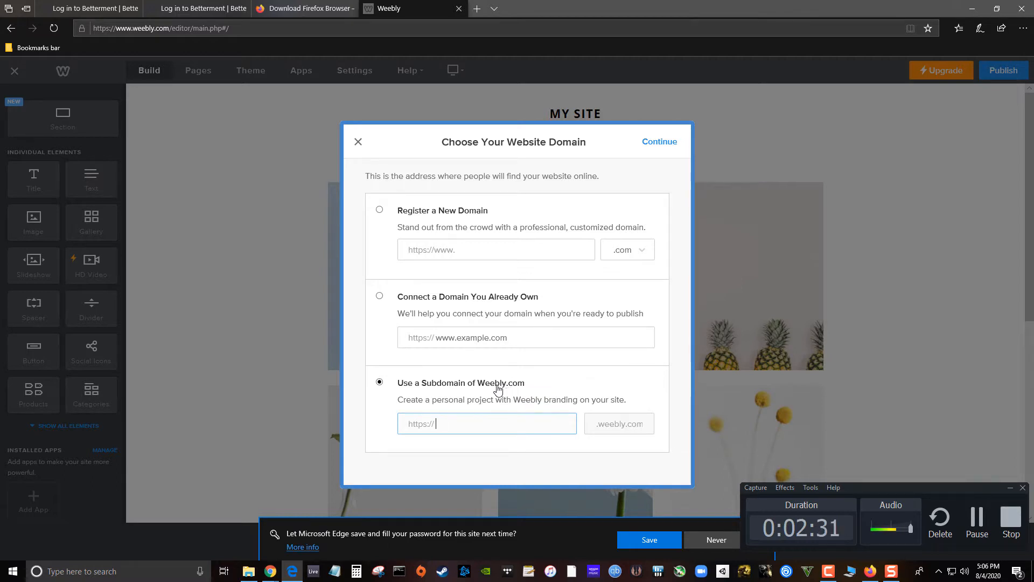
{"action": "left_click", "coordinate": [408, 212]}
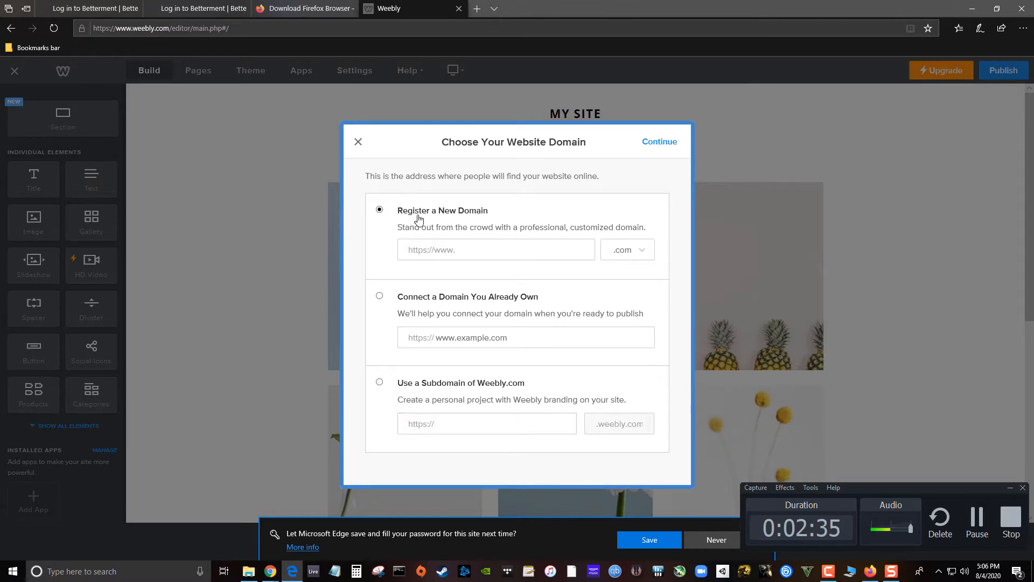
{"action": "left_click", "coordinate": [483, 250]}
{"action": "type", "text": "tylercampbell"}
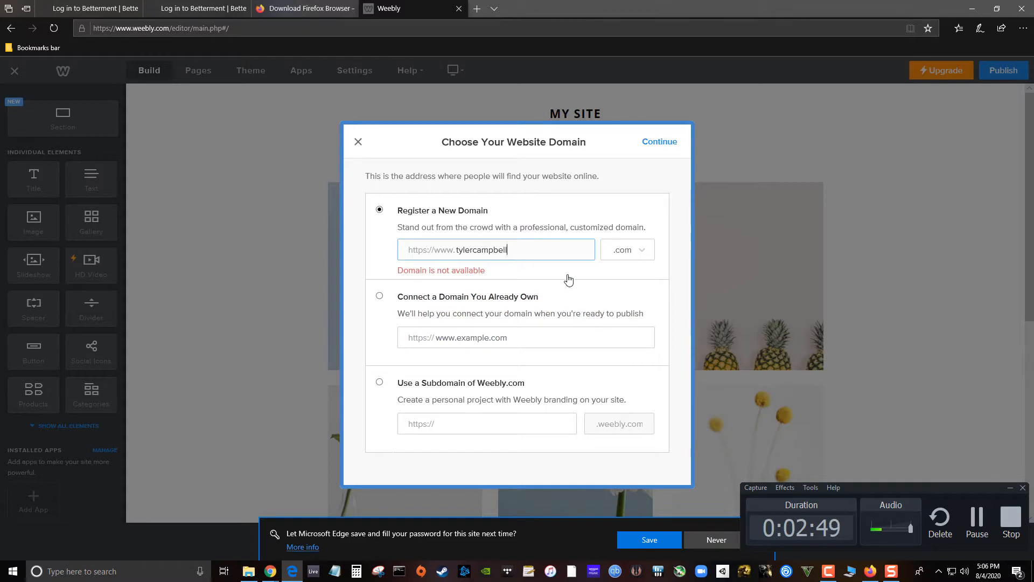
{"action": "type", "text": "489"}
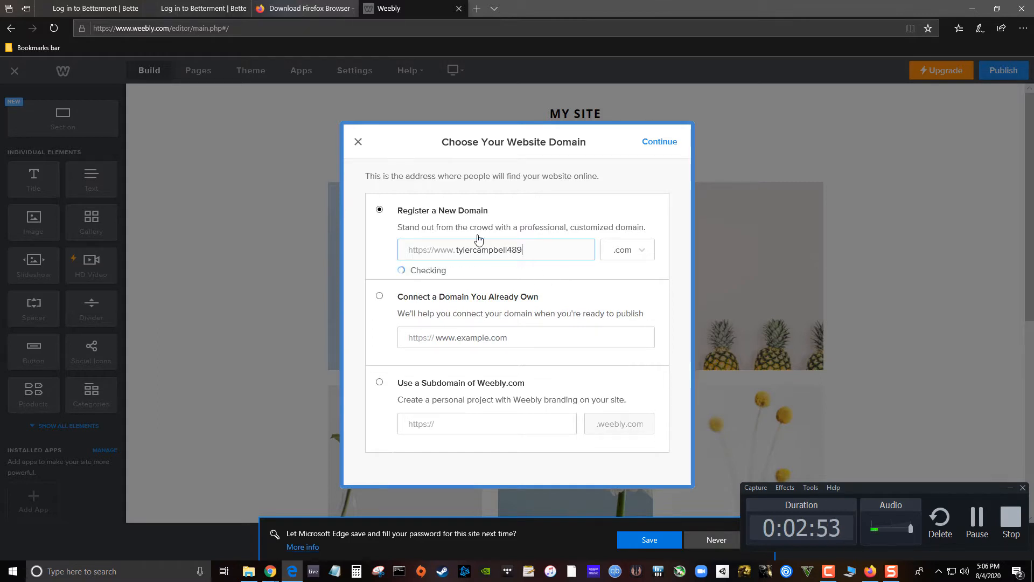
{"action": "left_click_drag", "start_coordinate": [541, 250], "coordinate": [312, 247]}
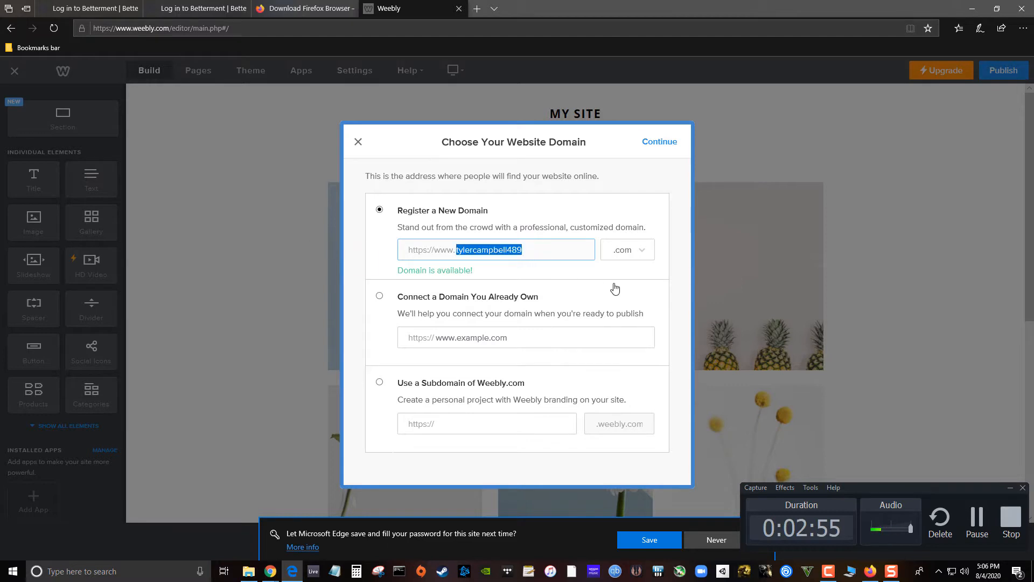
- Use a free Weebly.com subdomain named for the portfolio project and continue
{"action": "left_click", "coordinate": [415, 384]}
{"action": "left_click", "coordinate": [469, 424]}
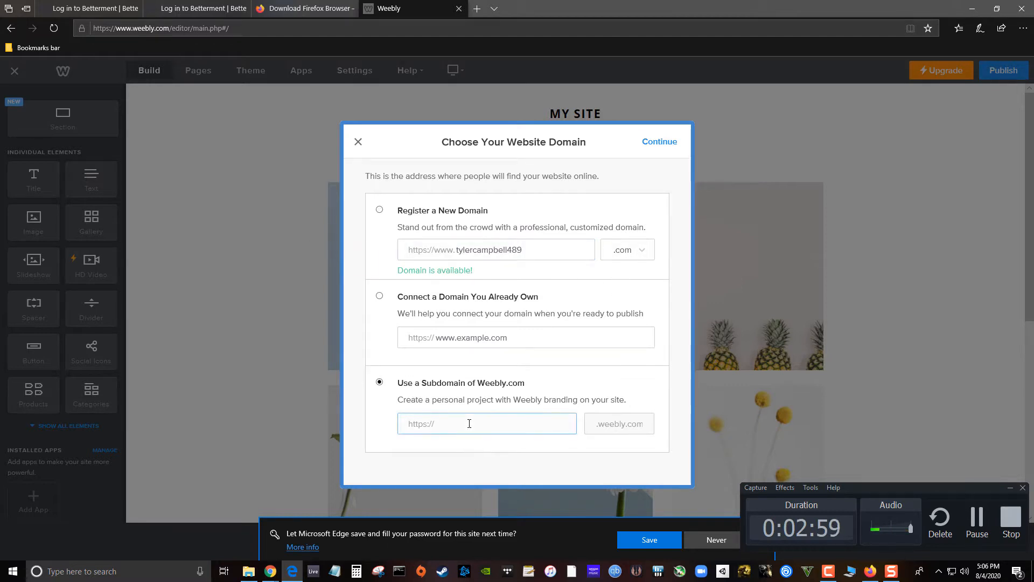
{"action": "type", "text": "tyler"}
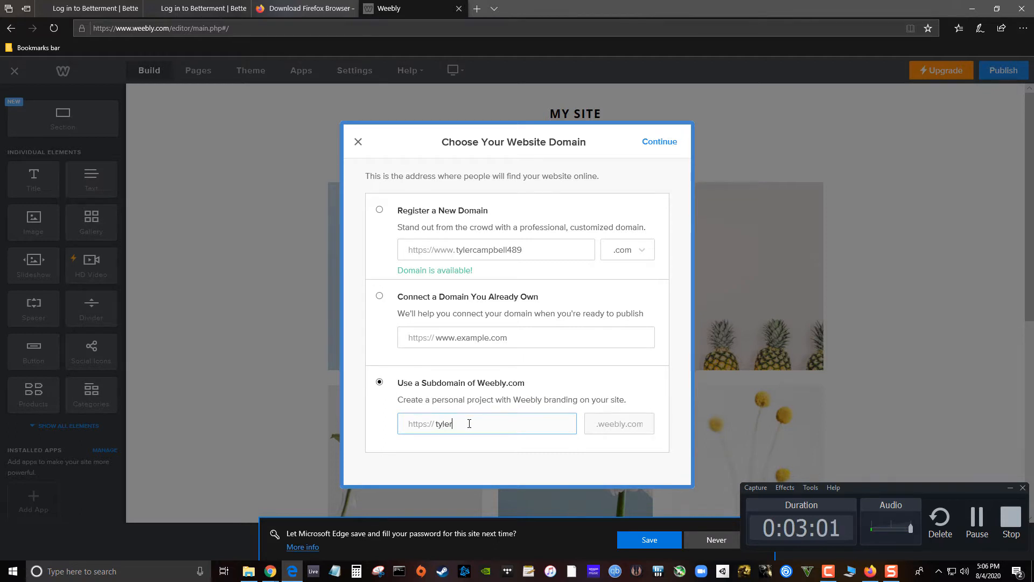
{"action": "type", "text": "portfolioproject"}
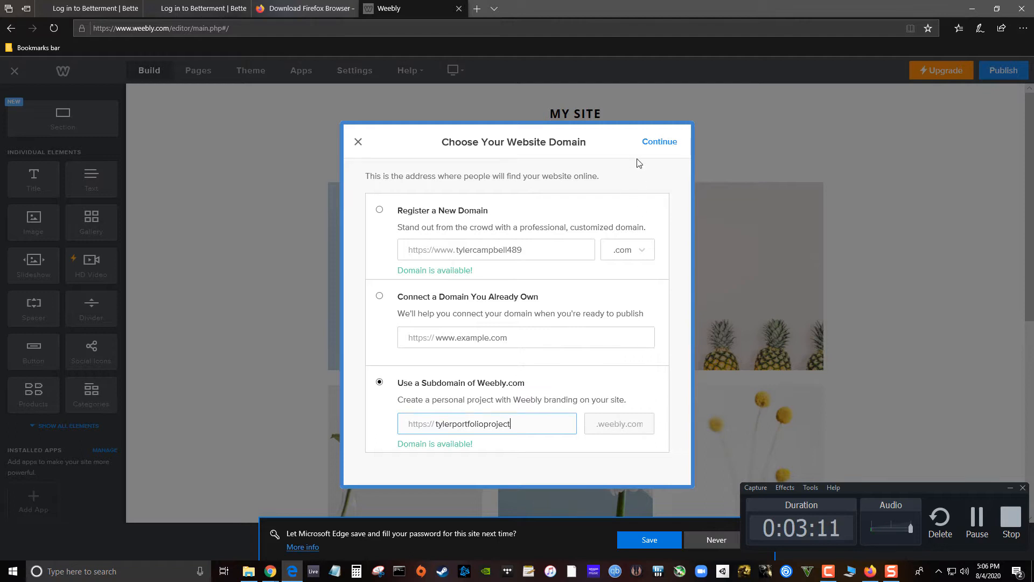
{"action": "left_click", "coordinate": [660, 141]}
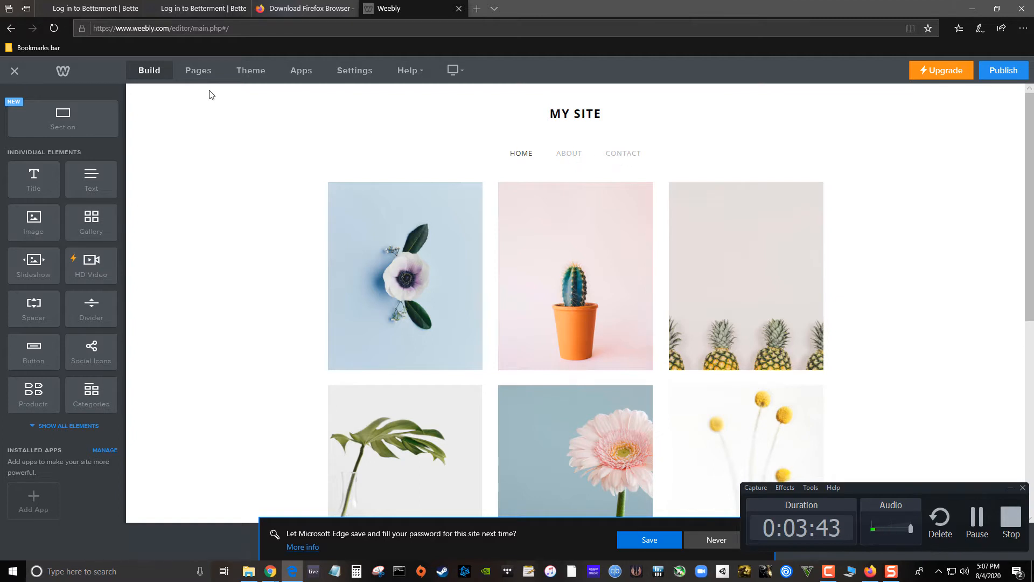
- Add a Standard Page named Resume to the site
{"action": "left_click", "coordinate": [199, 74]}
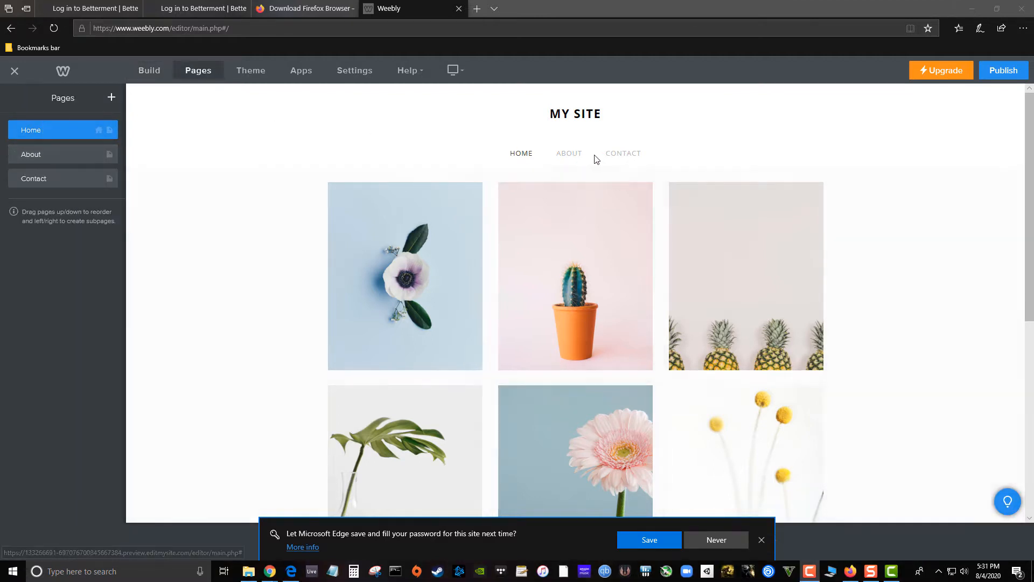
{"action": "left_click", "coordinate": [111, 101]}
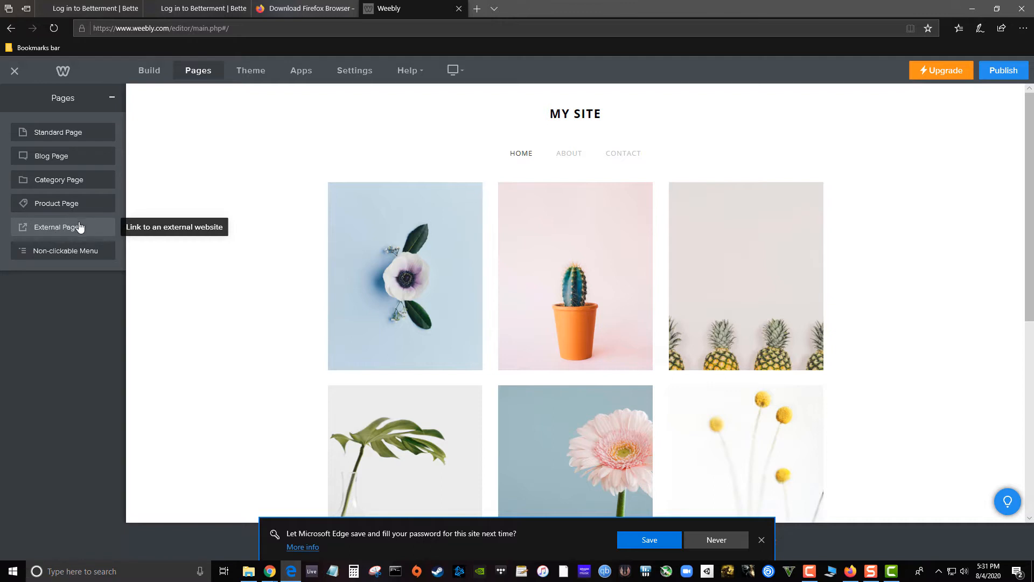
{"action": "left_click", "coordinate": [61, 139]}
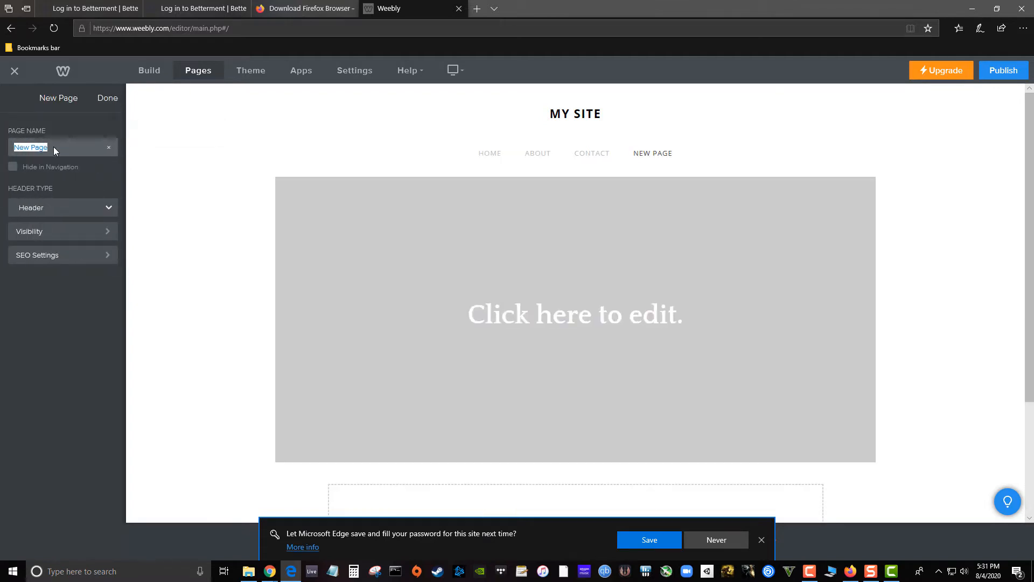
{"action": "type", "text": "Resume"}
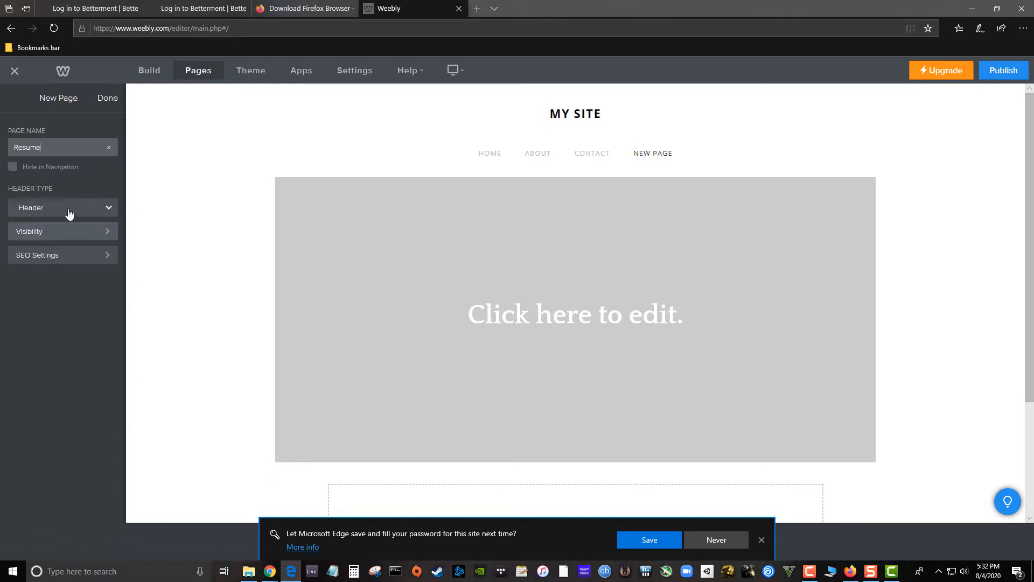
{"action": "left_click", "coordinate": [108, 98]}
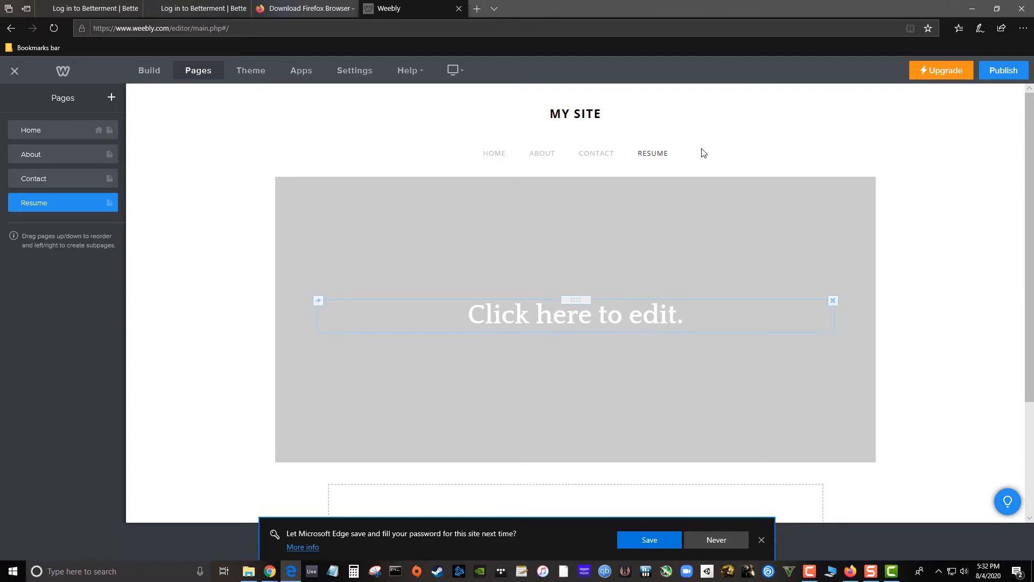
- Add two more Standard Pages: Coding Resume and Music Production Resume
{"action": "left_click", "coordinate": [112, 98]}
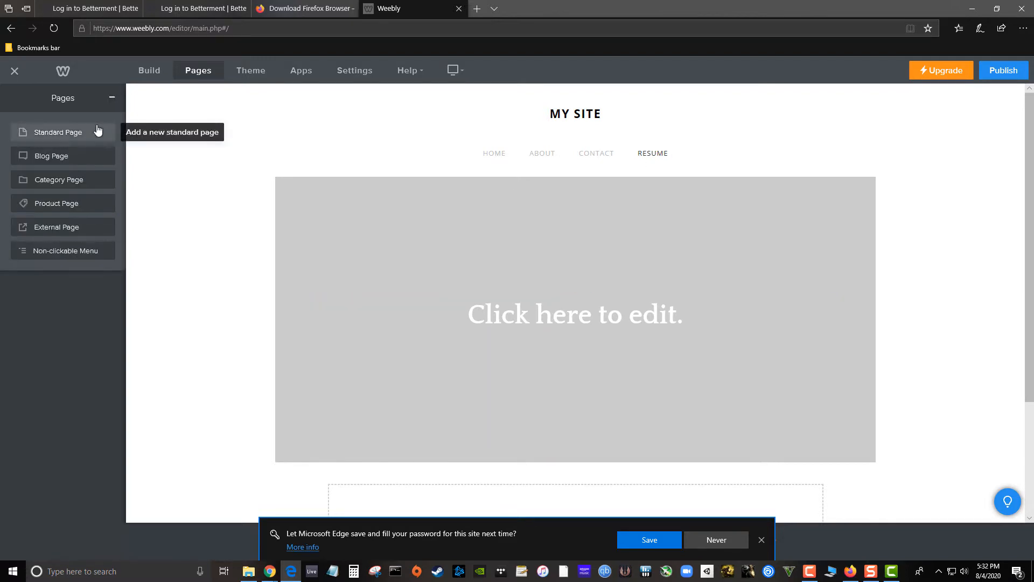
{"action": "left_click", "coordinate": [97, 132]}
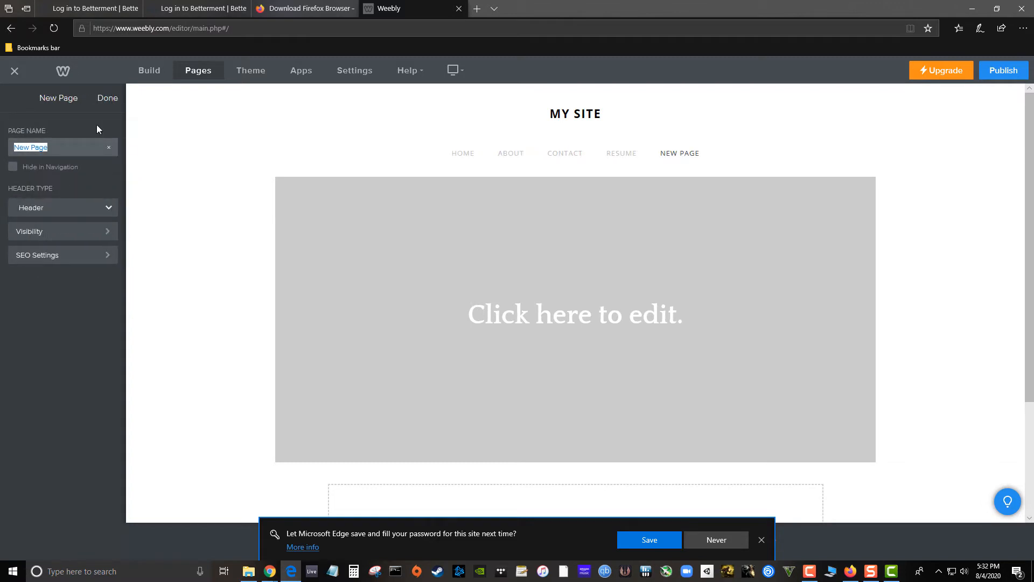
{"action": "type", "text": "Coding Resume"}
{"action": "left_click", "coordinate": [107, 98]}
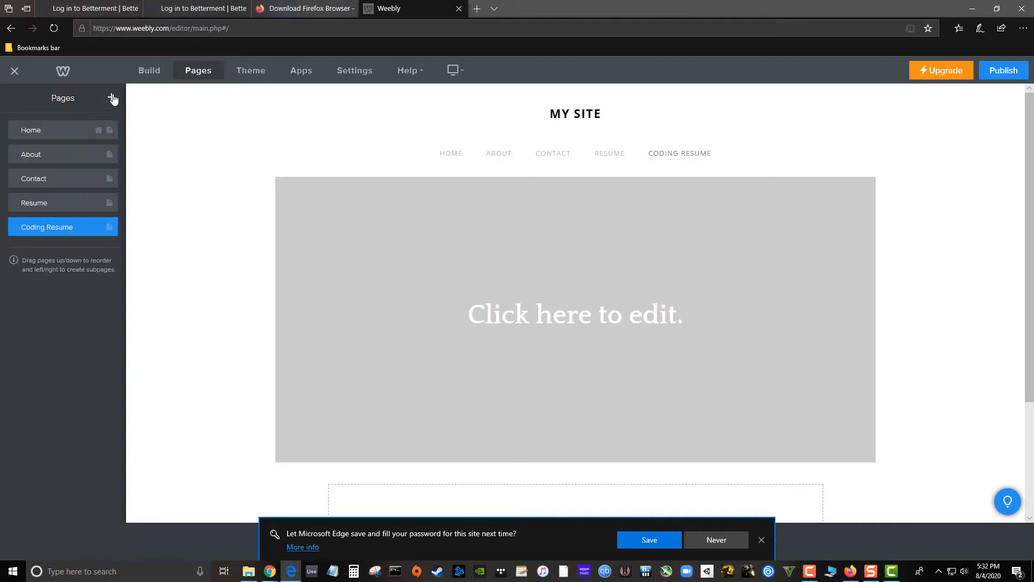
{"action": "left_click", "coordinate": [111, 97]}
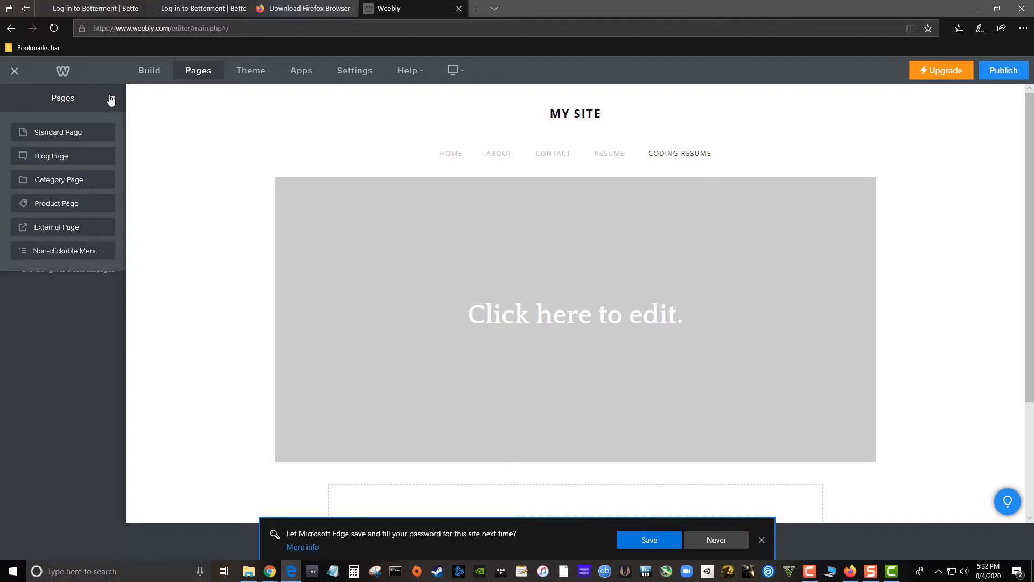
{"action": "left_click", "coordinate": [72, 133]}
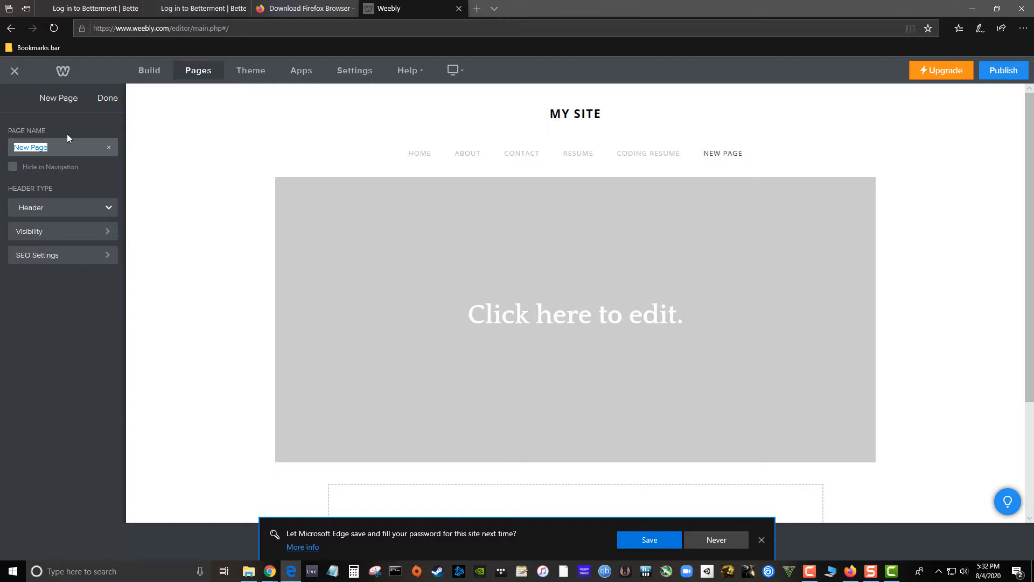
{"action": "type", "text": "Music Production Resume"}
{"action": "left_click", "coordinate": [107, 98]}
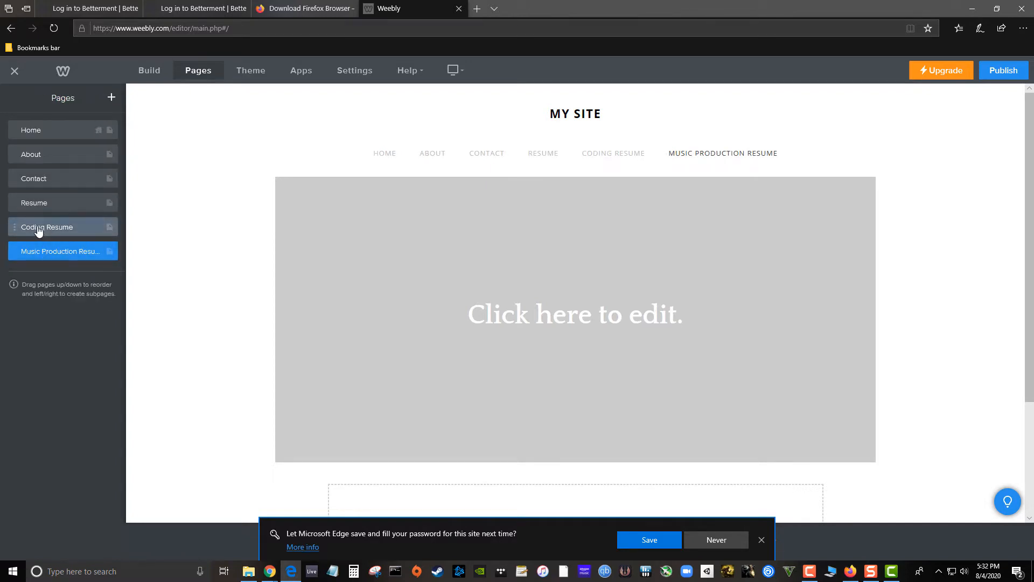
- Nest Coding Resume and Music Production Resume under Resume as subpages
{"action": "mouse_move", "coordinate": [39, 230]}
{"action": "left_mouse_down"}
{"action": "mouse_move", "coordinate": [59, 229]}
{"action": "mouse_move", "coordinate": [46, 232]}
{"action": "left_mouse_up"}
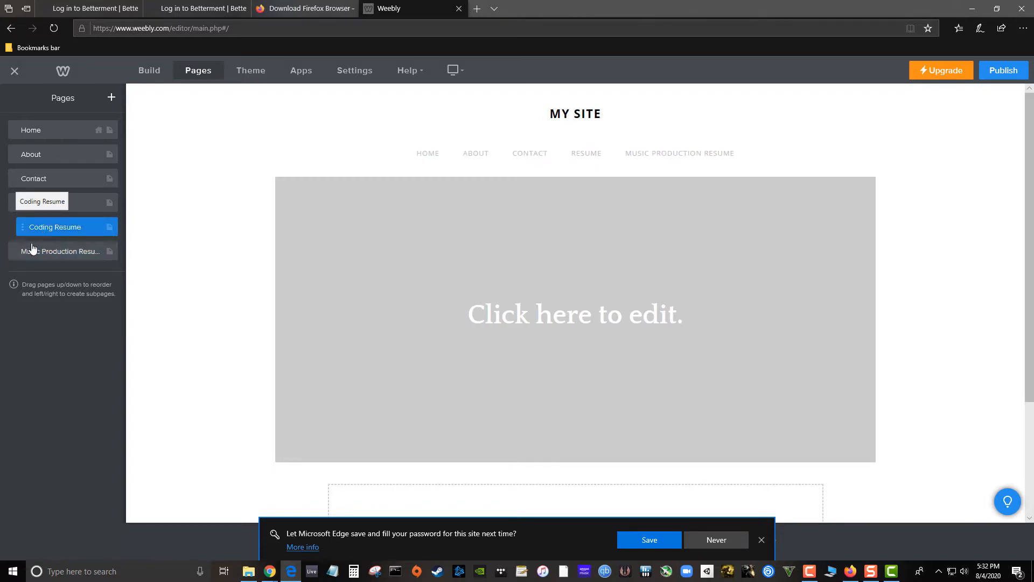
{"action": "left_click_drag", "start_coordinate": [29, 254], "coordinate": [36, 253]}
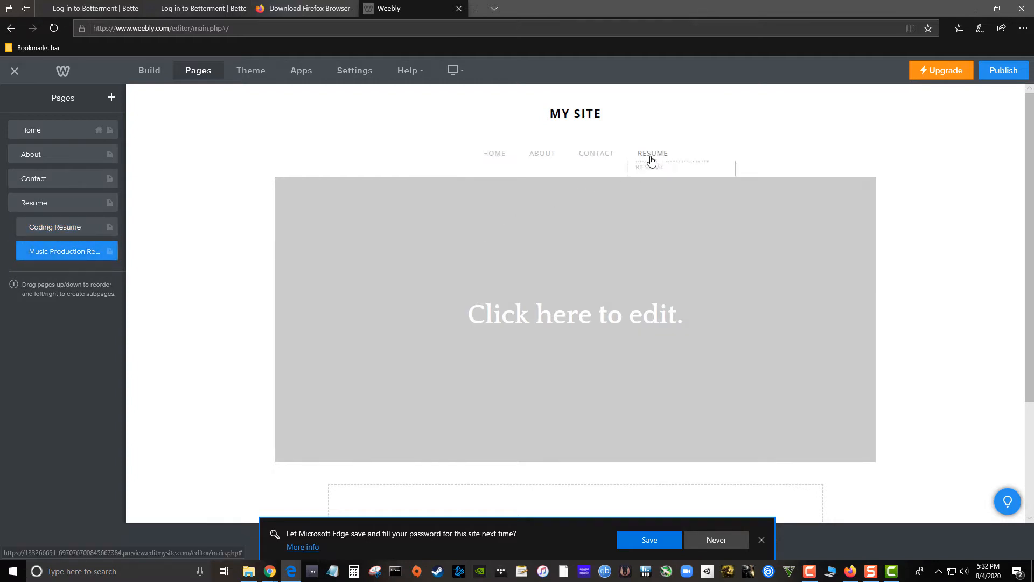
{"action": "mouse_move", "coordinate": [652, 158]}
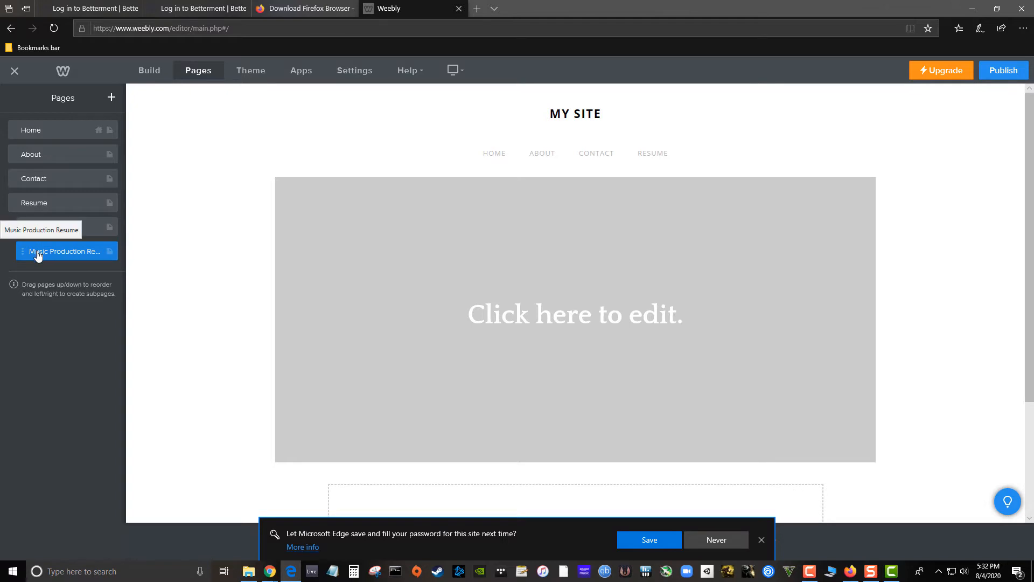
{"action": "left_click_drag", "start_coordinate": [44, 251], "coordinate": [42, 254]}
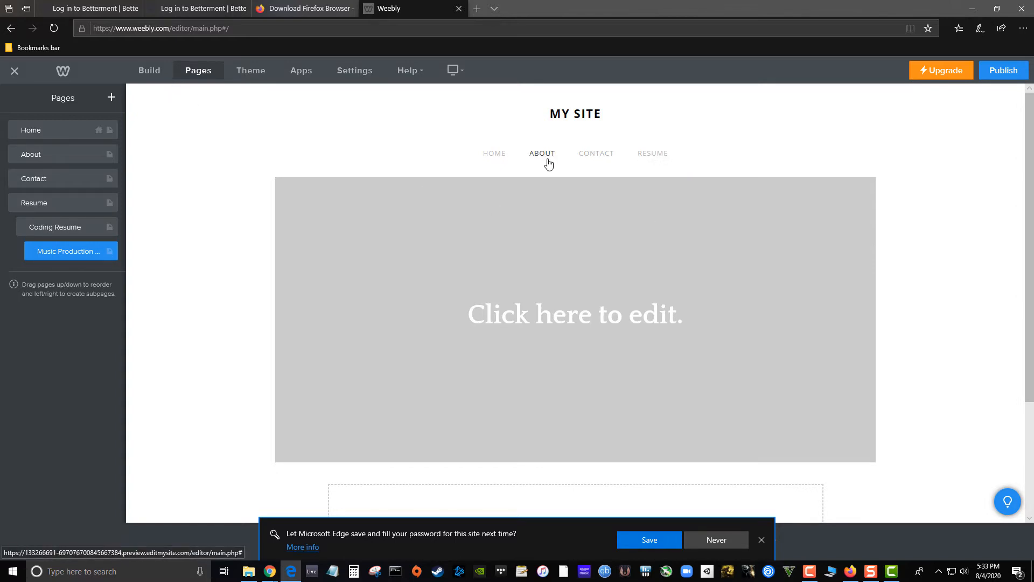
- Rename the Home page to About Me
{"action": "left_click", "coordinate": [44, 133]}
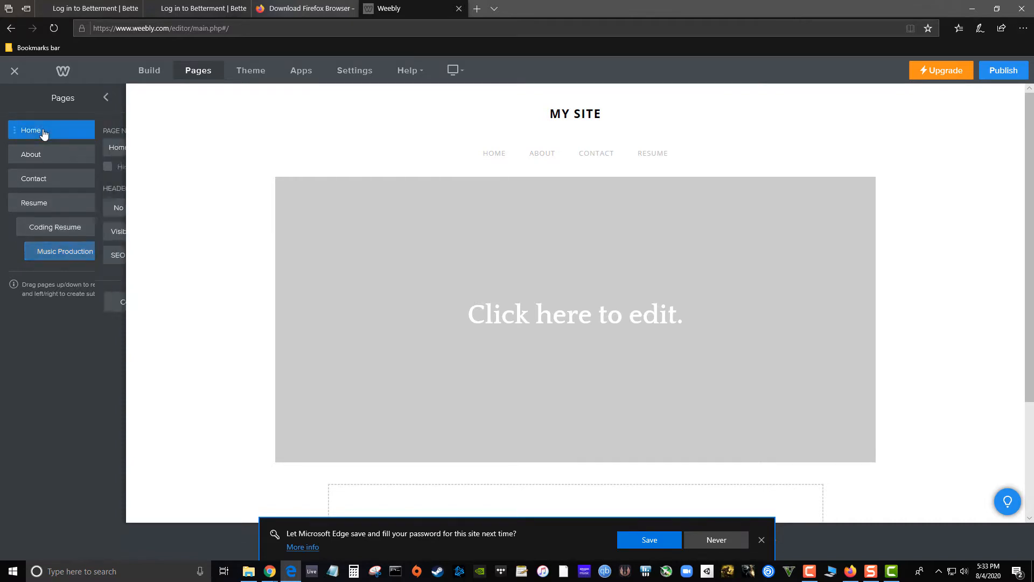
{"action": "type", "text": "About M"}
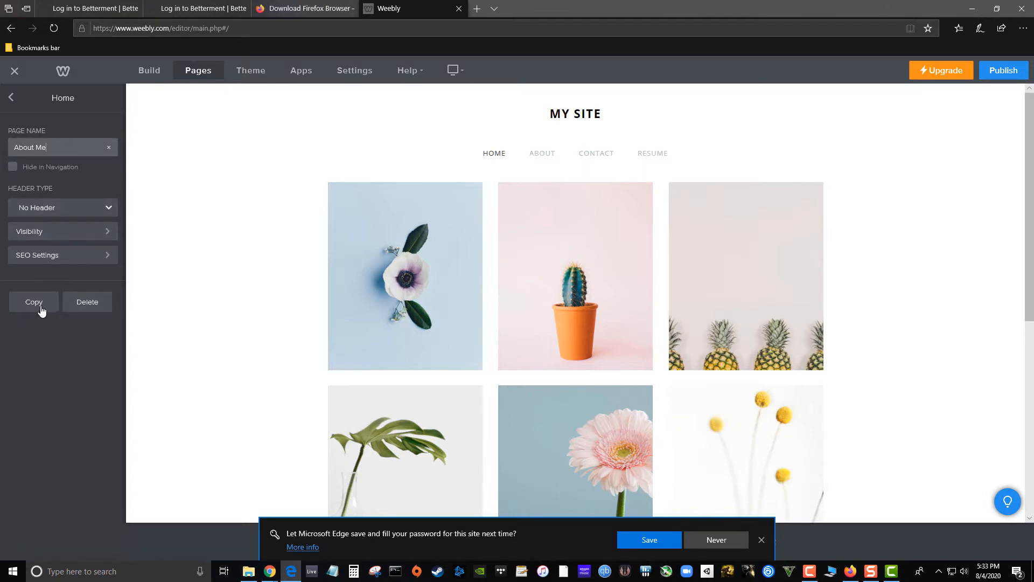
{"action": "left_click", "coordinate": [89, 131]}
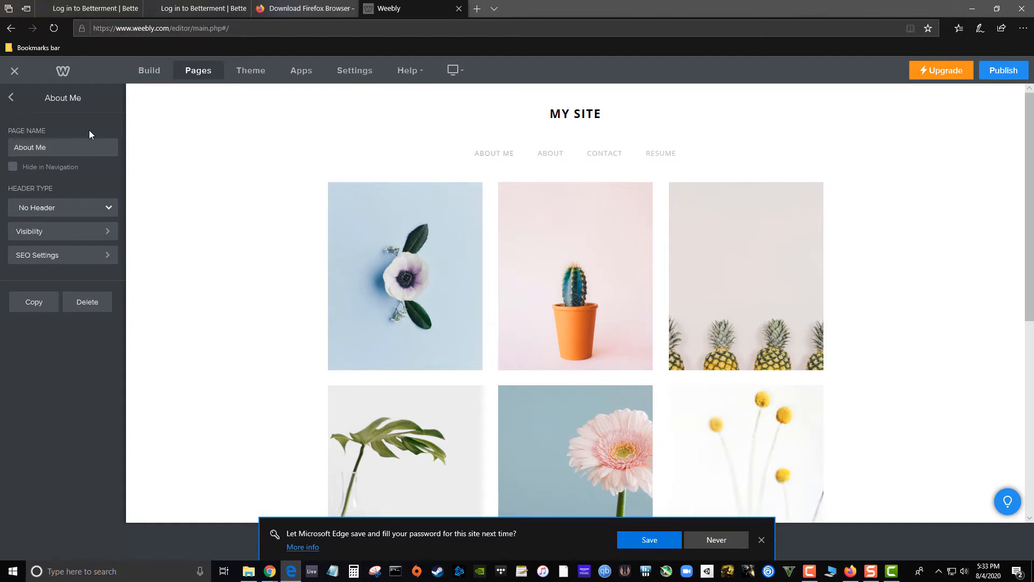
{"action": "left_click", "coordinate": [11, 98]}
- Rename the About page to Projects
{"action": "left_click", "coordinate": [63, 156]}
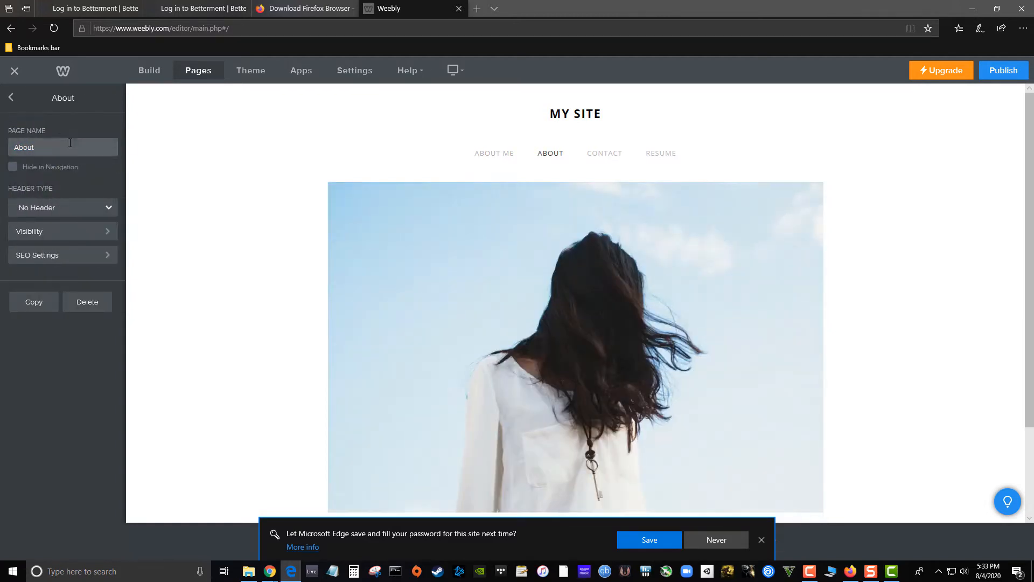
{"action": "type", "text": "Projects"}
{"action": "left_click_drag", "start_coordinate": [54, 149], "coordinate": [2, 118]}
{"action": "type", "text": "Video Games"}
{"action": "left_click_drag", "start_coordinate": [71, 149], "coordinate": [2, 139]}
{"action": "type", "text": "My Album"}
{"action": "left_click_drag", "start_coordinate": [0, 144], "coordinate": [1, 147]}
{"action": "type", "text": "Po"}
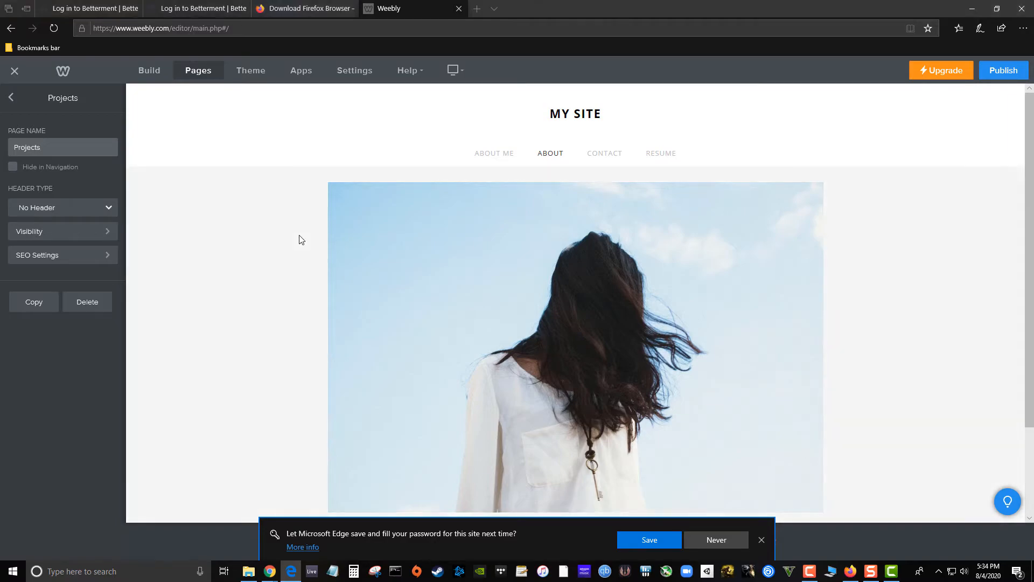
- Check the Weebly Tutorial document, then return to the editor
{"action": "key", "text": "alt+Tab"}
{"action": "key", "text": "alt+Tab"}
{"action": "key", "text": "alt+Tab"}
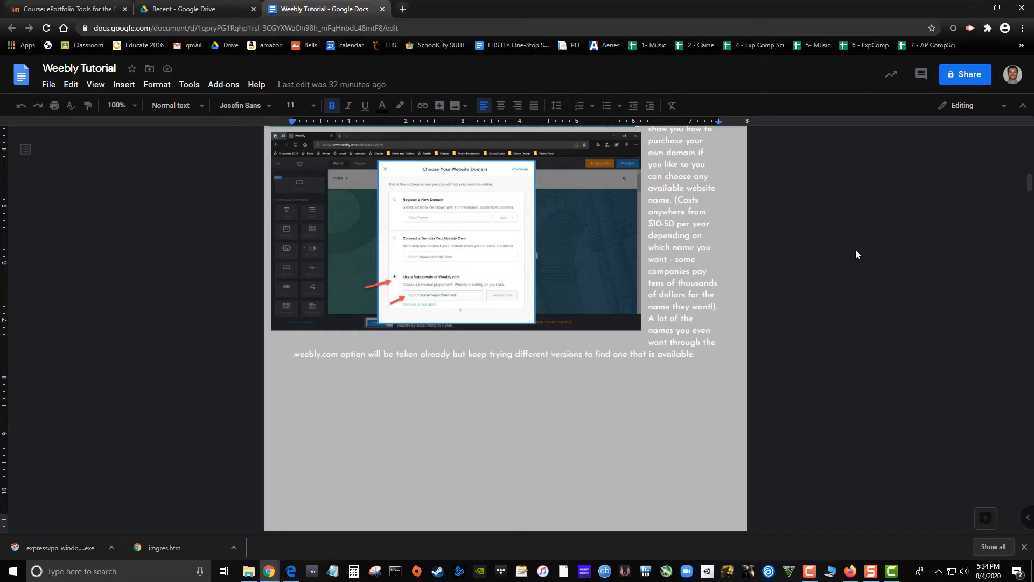
{"action": "scroll", "coordinate": [749, 255], "scroll_direction": "up", "scroll_amount": 15}
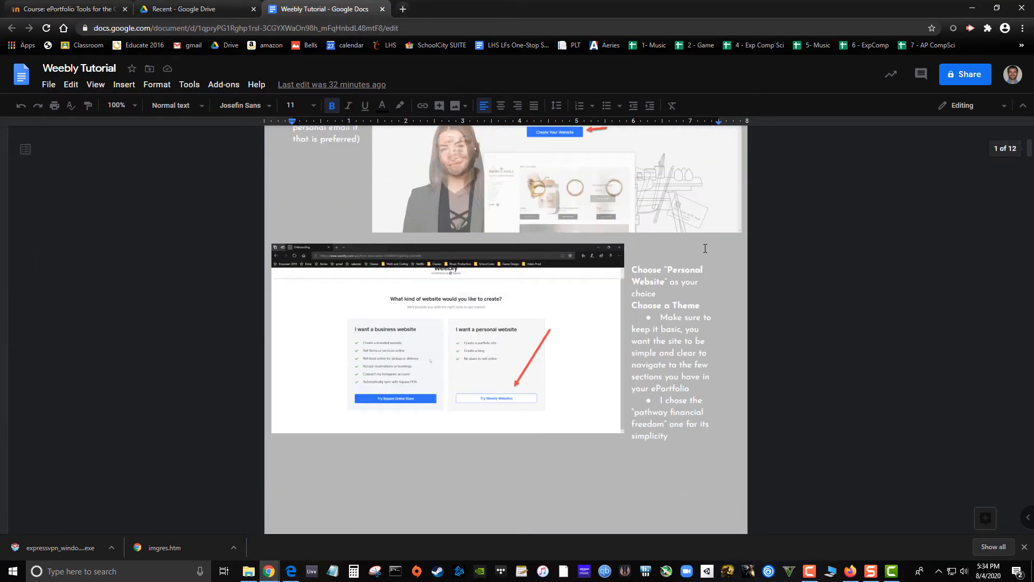
{"action": "scroll", "coordinate": [706, 248], "scroll_direction": "down", "scroll_amount": 8}
{"action": "key", "text": "alt+Tab"}
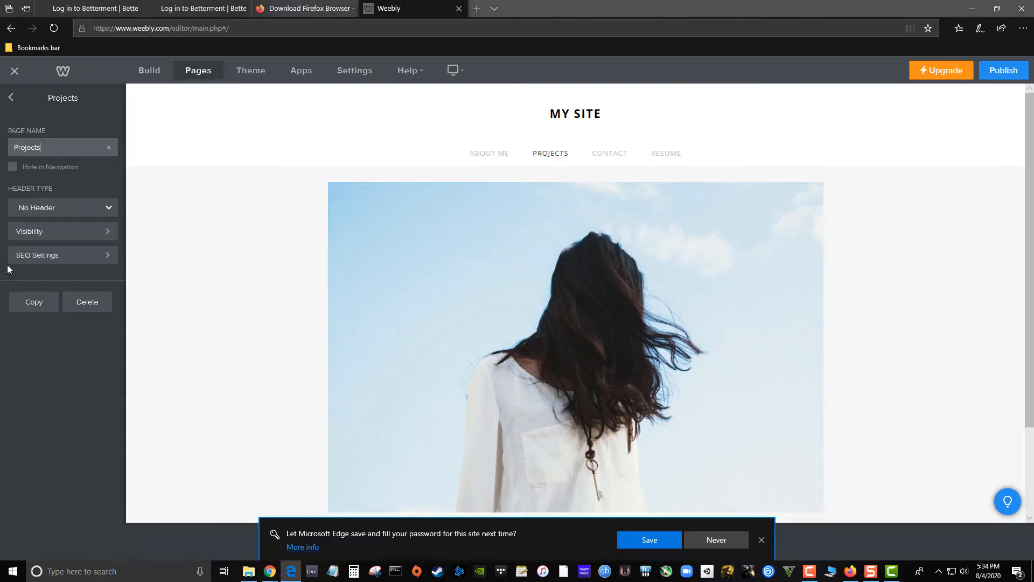
{"action": "left_click", "coordinate": [10, 98]}
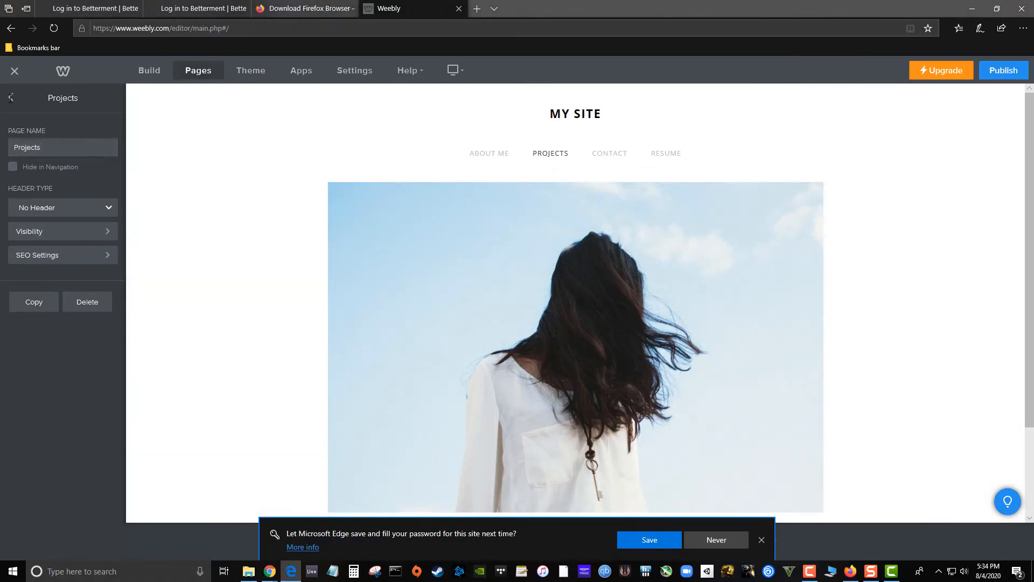
{"action": "left_click", "coordinate": [47, 184]}
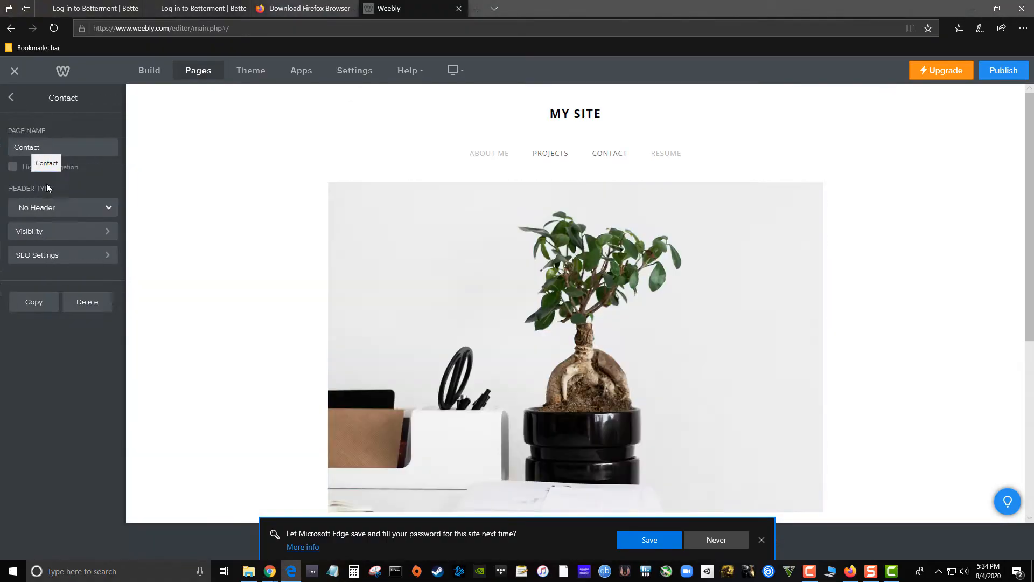
{"action": "left_click", "coordinate": [11, 98]}
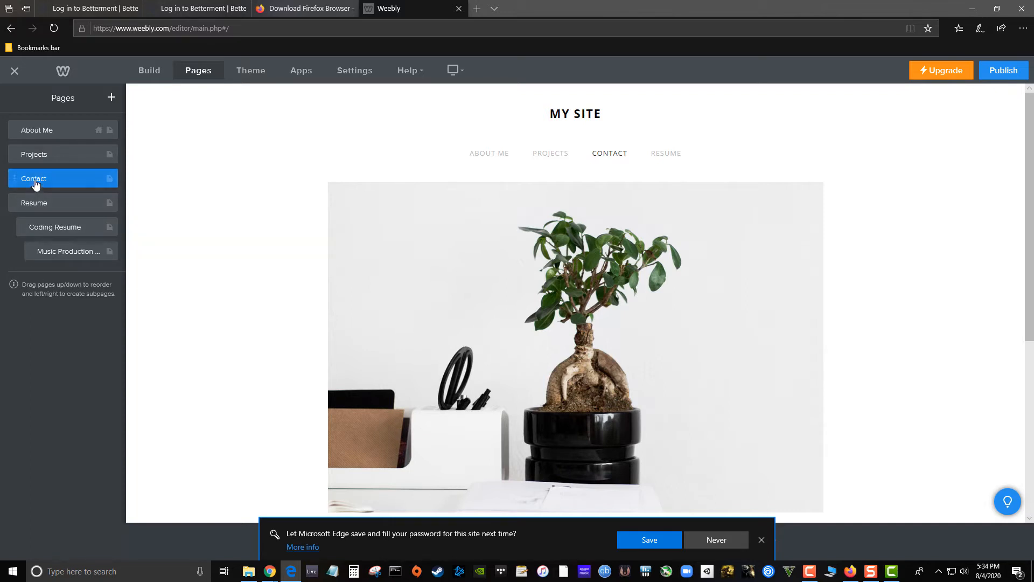
{"action": "left_click_drag", "start_coordinate": [40, 204], "coordinate": [37, 179]}
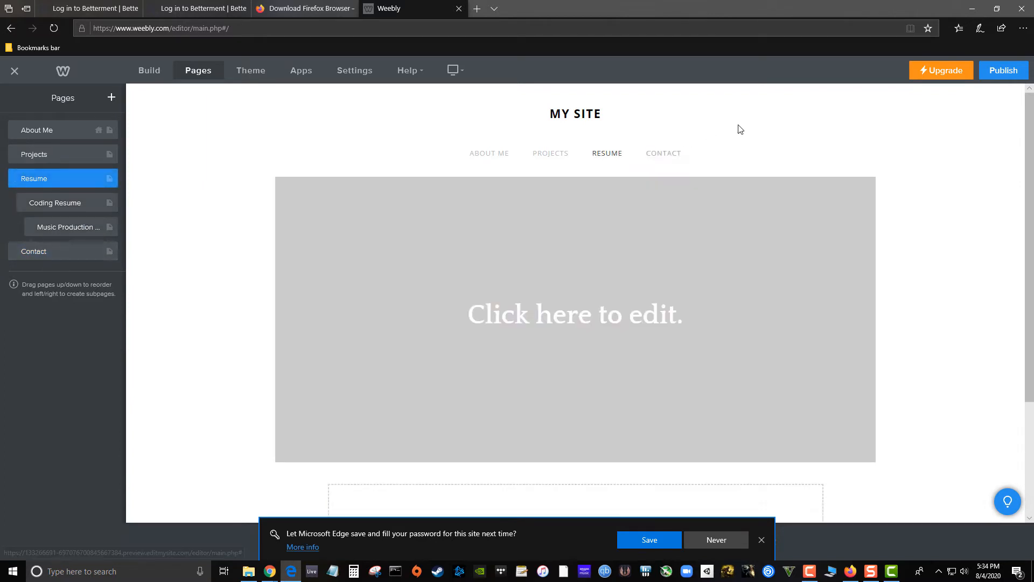
{"action": "mouse_move", "coordinate": [591, 156]}
{"action": "left_click", "coordinate": [42, 132]}
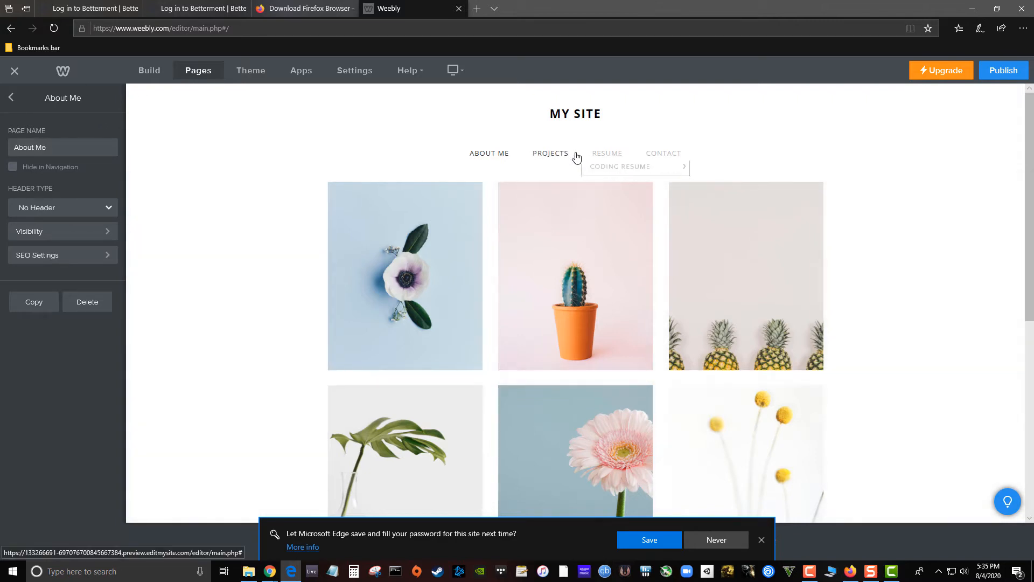
{"action": "mouse_move", "coordinate": [610, 160]}
{"action": "mouse_move", "coordinate": [650, 172]}
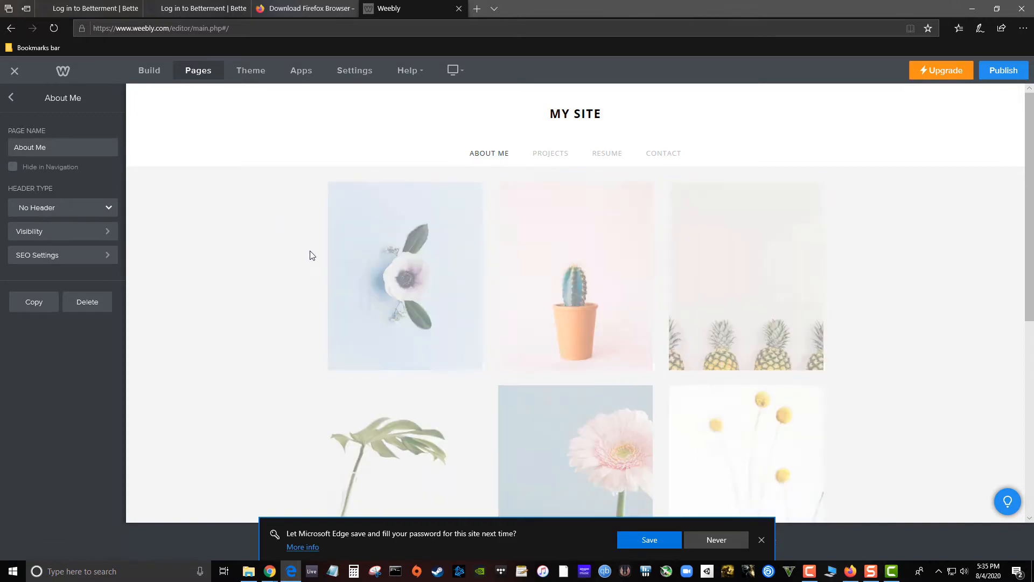
- Move the blue flower photo into the middle slot of the gallery's top row
{"action": "left_click", "coordinate": [456, 343]}
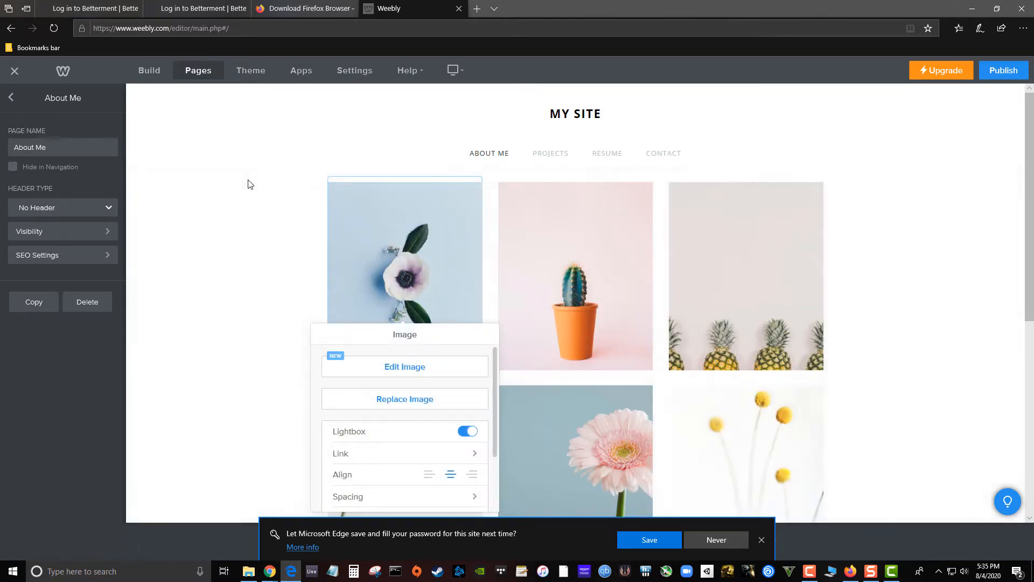
{"action": "left_click", "coordinate": [249, 183]}
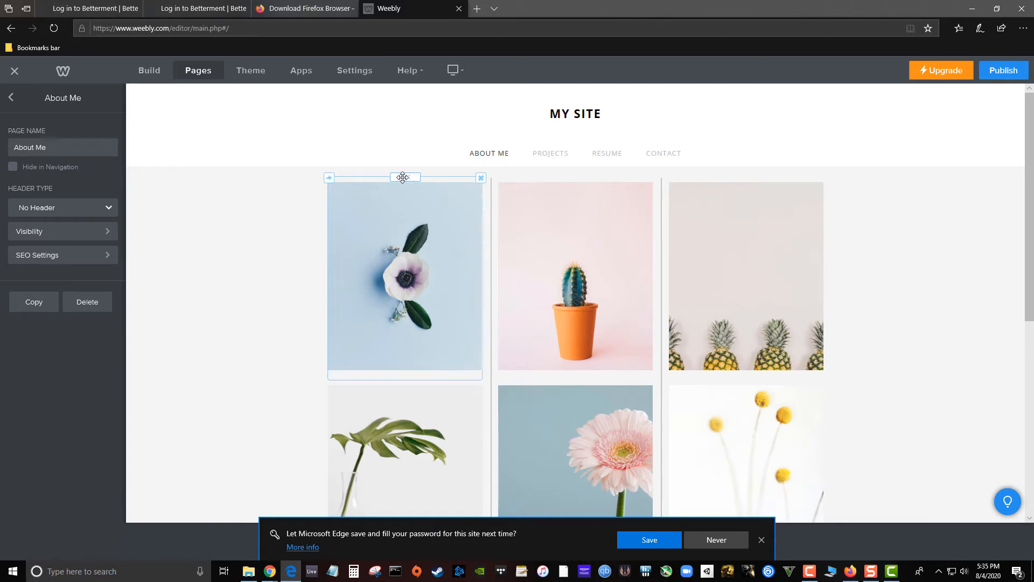
{"action": "left_click_drag", "start_coordinate": [403, 177], "coordinate": [617, 188]}
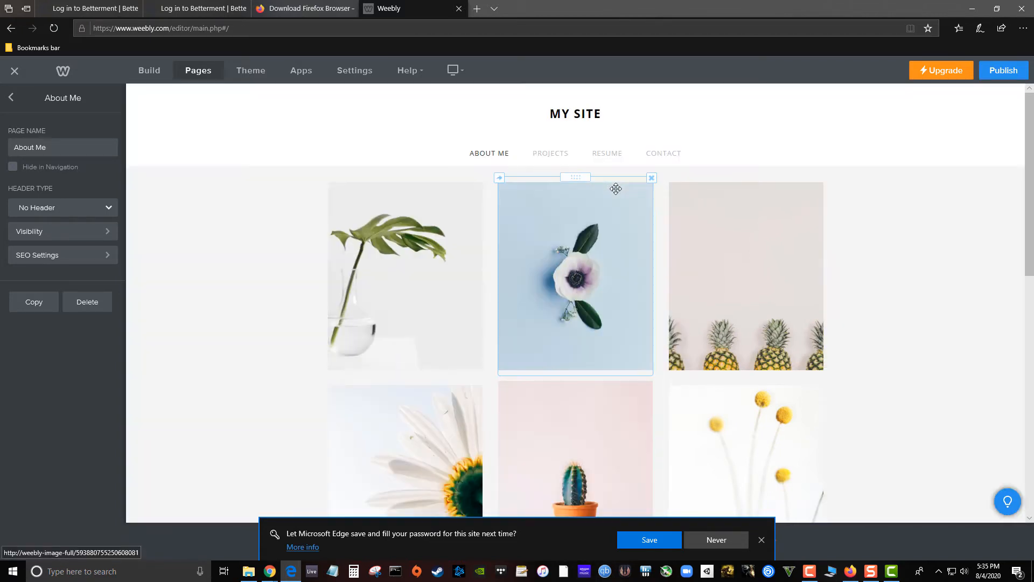
{"action": "left_click", "coordinate": [500, 184]}
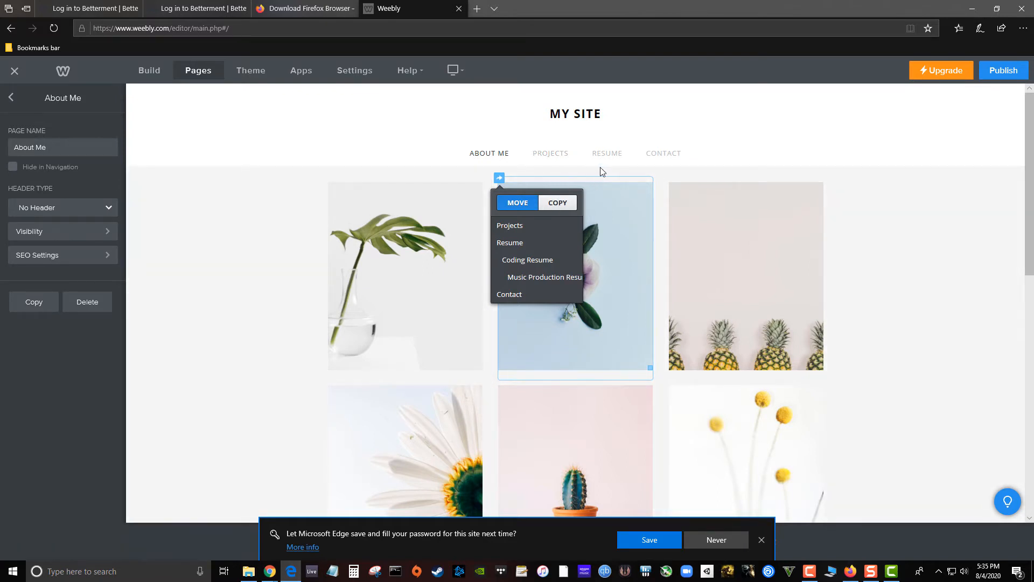
{"action": "left_click", "coordinate": [601, 168]}
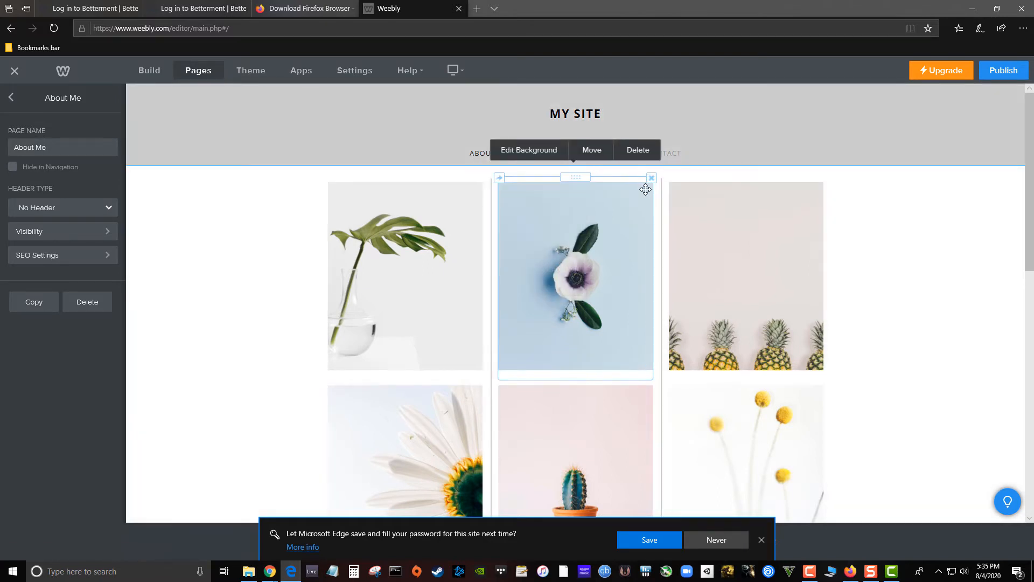
- Open and close the blue flower photo's settings without changing anything
{"action": "left_click", "coordinate": [634, 203]}
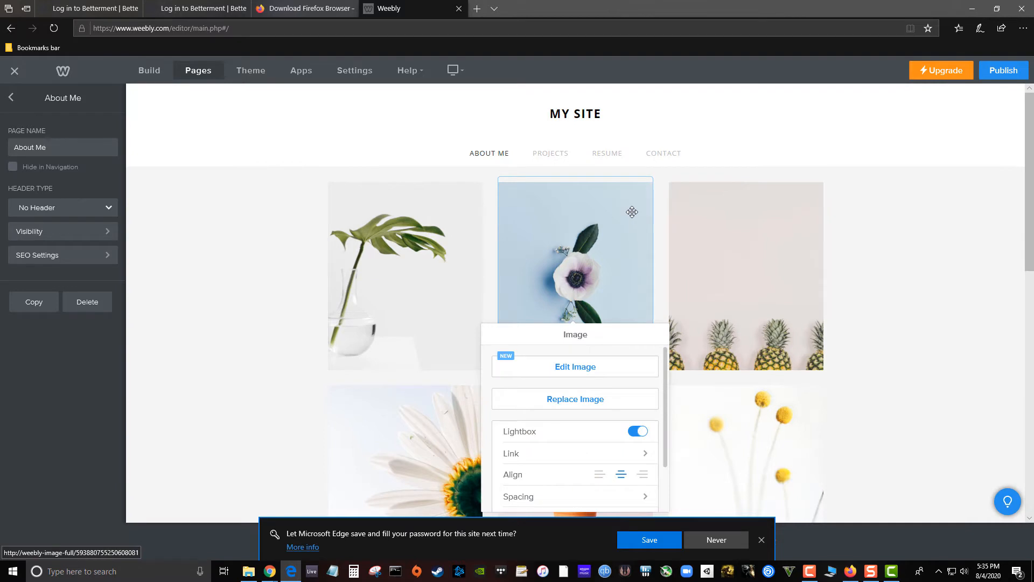
{"action": "scroll", "coordinate": [568, 241], "scroll_direction": "down", "scroll_amount": 2}
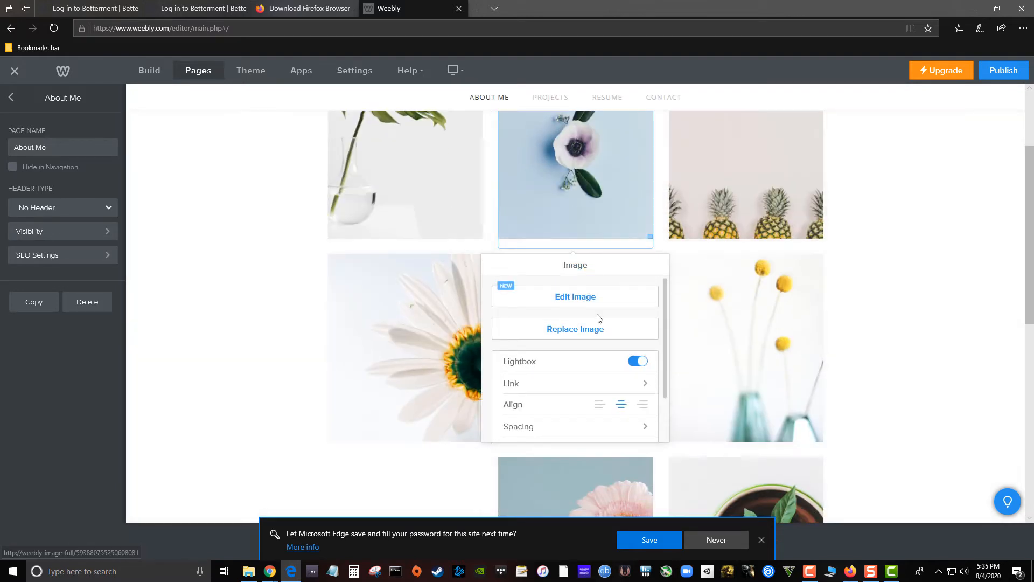
{"action": "scroll", "coordinate": [554, 371], "scroll_direction": "down", "scroll_amount": 1}
{"action": "scroll", "coordinate": [709, 282], "scroll_direction": "up", "scroll_amount": 2}
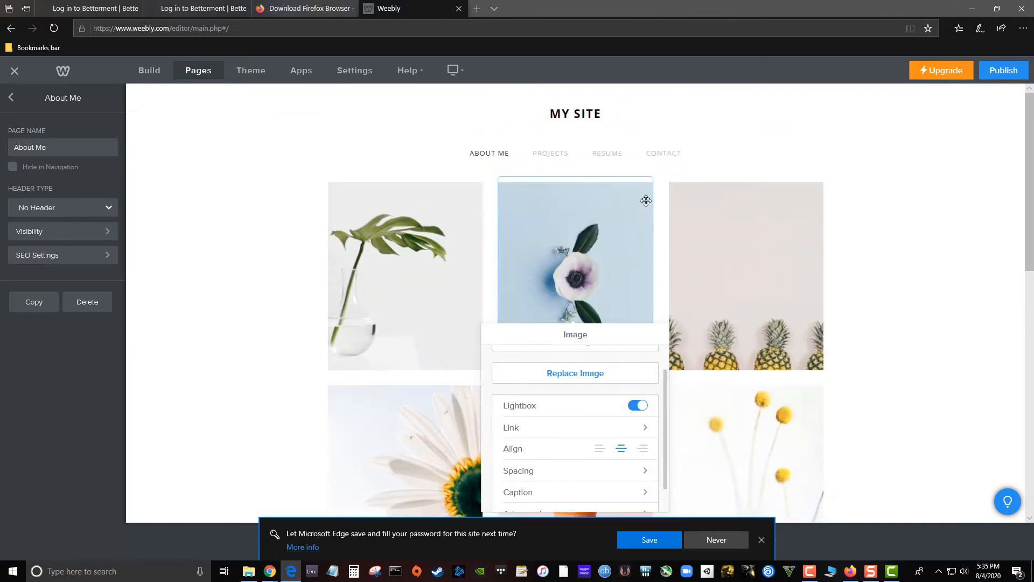
{"action": "left_click", "coordinate": [421, 221]}
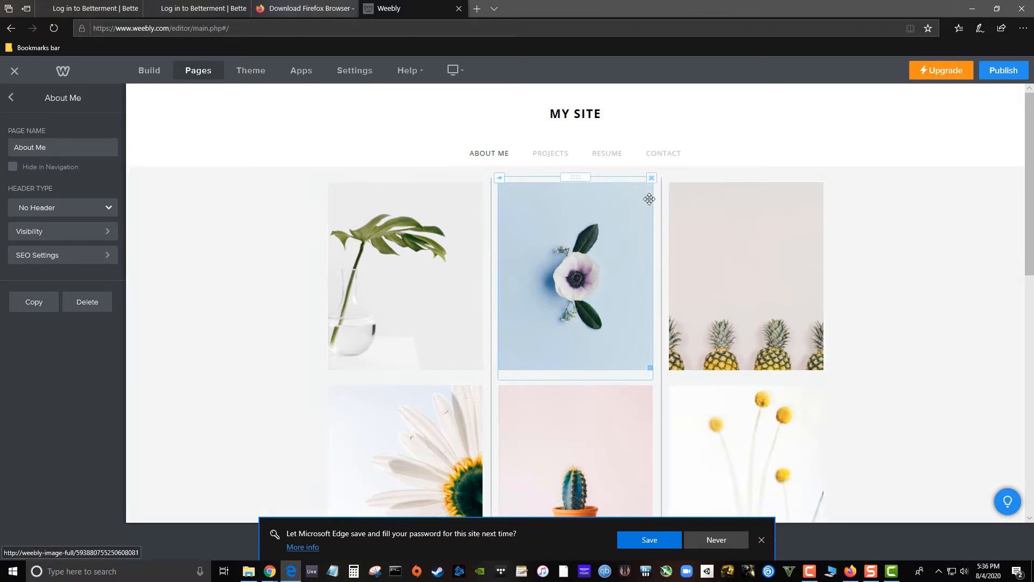
{"action": "left_click", "coordinate": [648, 195]}
{"action": "scroll", "coordinate": [475, 280], "scroll_direction": "down", "scroll_amount": 2}
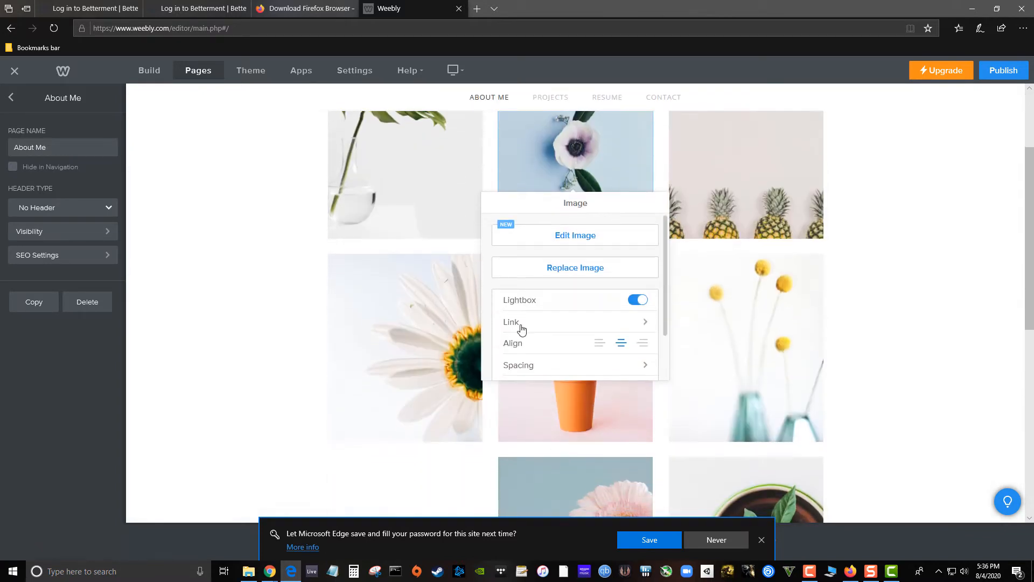
{"action": "scroll", "coordinate": [513, 300], "scroll_direction": "up", "scroll_amount": 2}
{"action": "left_click", "coordinate": [234, 261]}
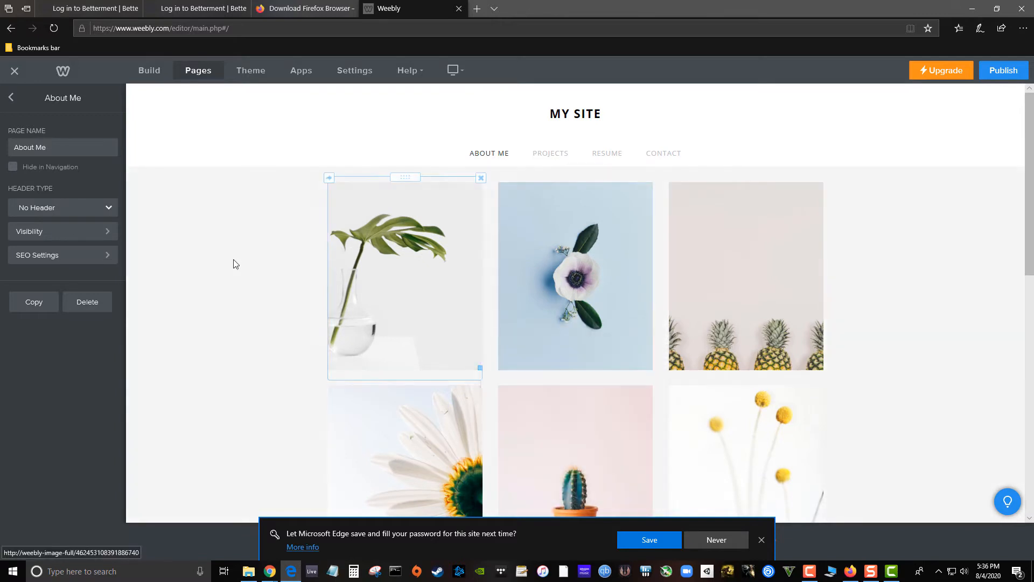
- Delete the monstera, daisy, blue flower and cactus photos from the gallery
{"action": "left_click", "coordinate": [481, 184]}
{"action": "left_click", "coordinate": [456, 146]}
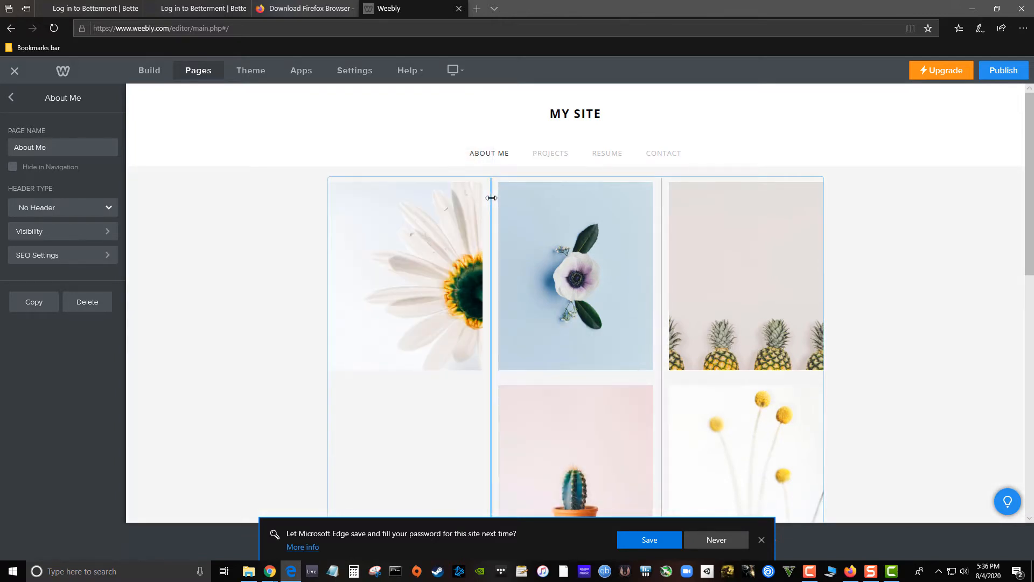
{"action": "left_click", "coordinate": [479, 181]}
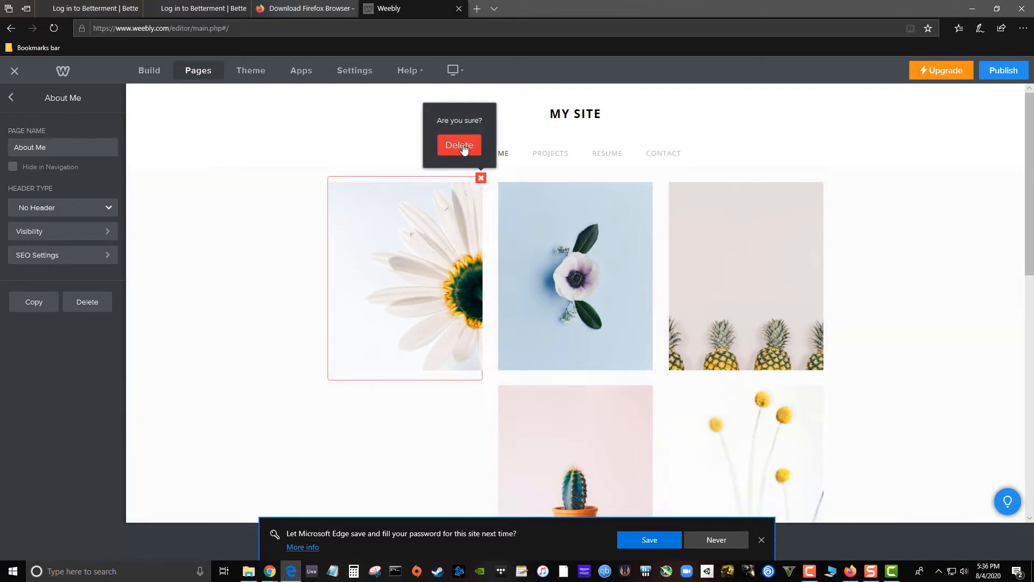
{"action": "left_click", "coordinate": [460, 149]}
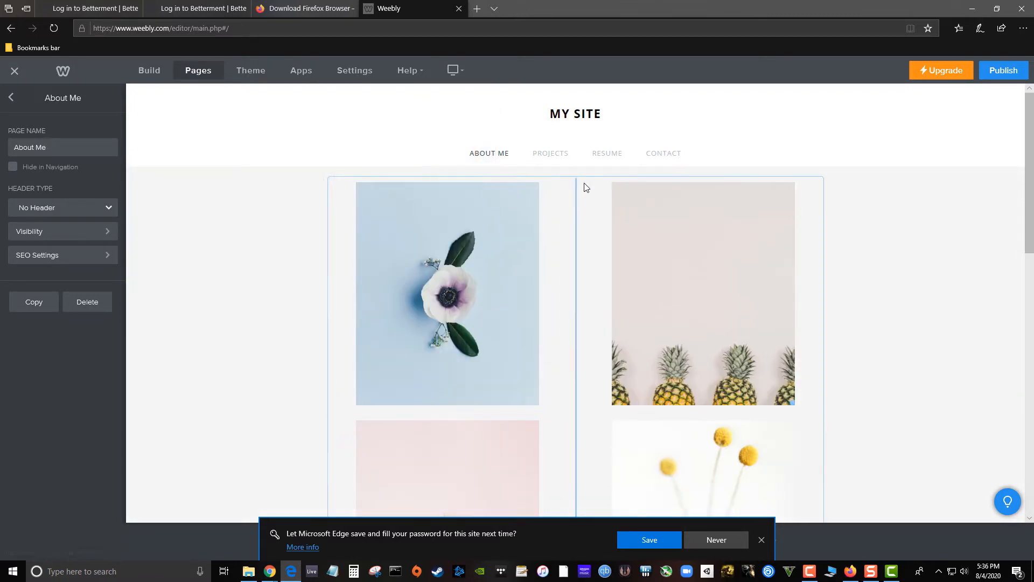
{"action": "left_click", "coordinate": [567, 178]}
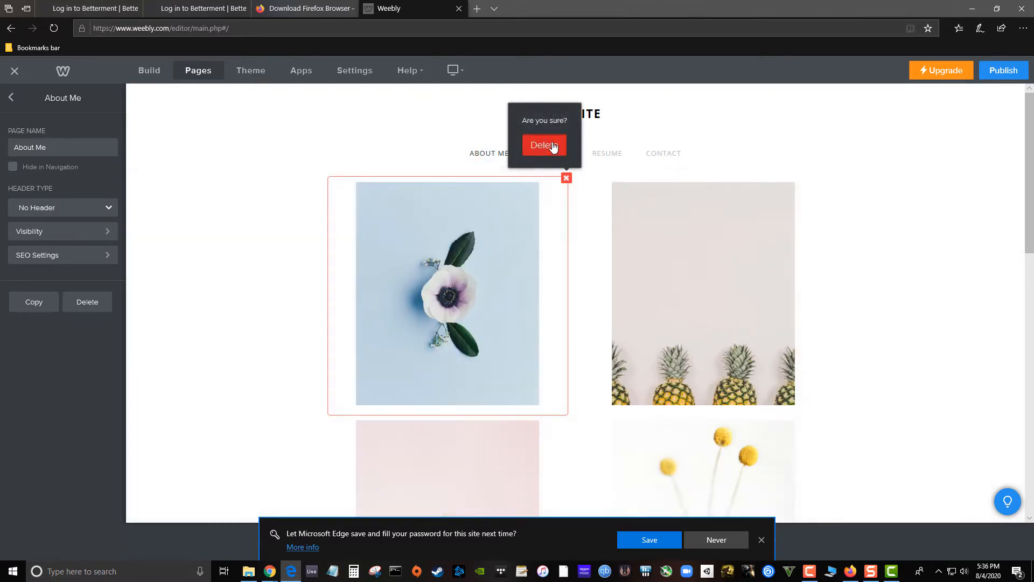
{"action": "left_click", "coordinate": [554, 147]}
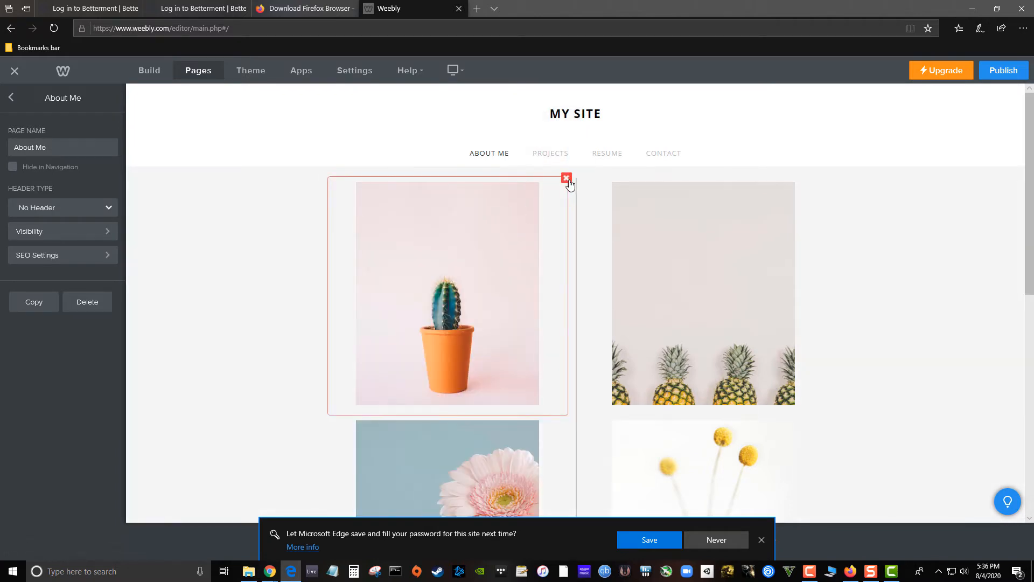
{"action": "left_click", "coordinate": [567, 179]}
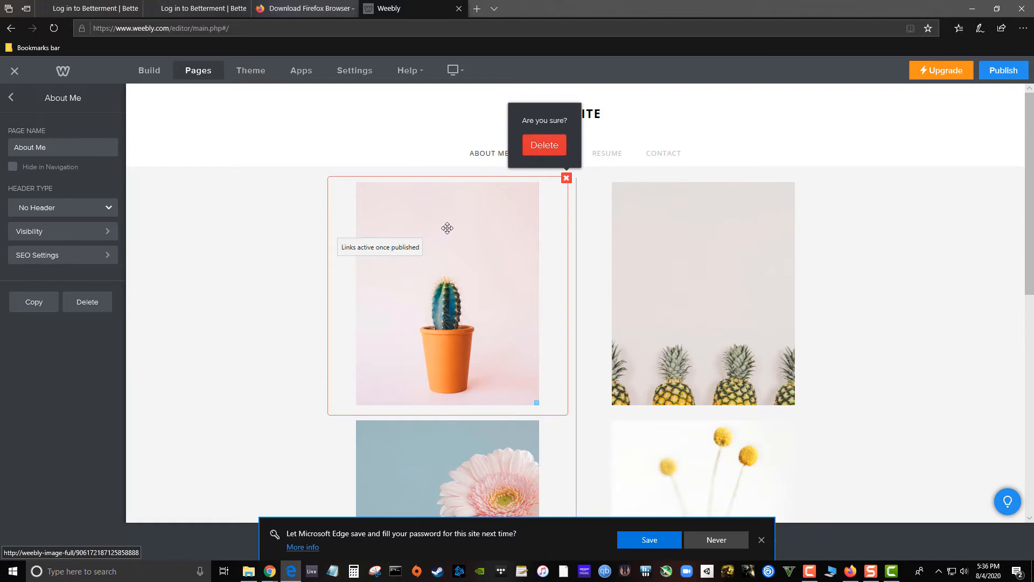
{"action": "left_click", "coordinate": [454, 248]}
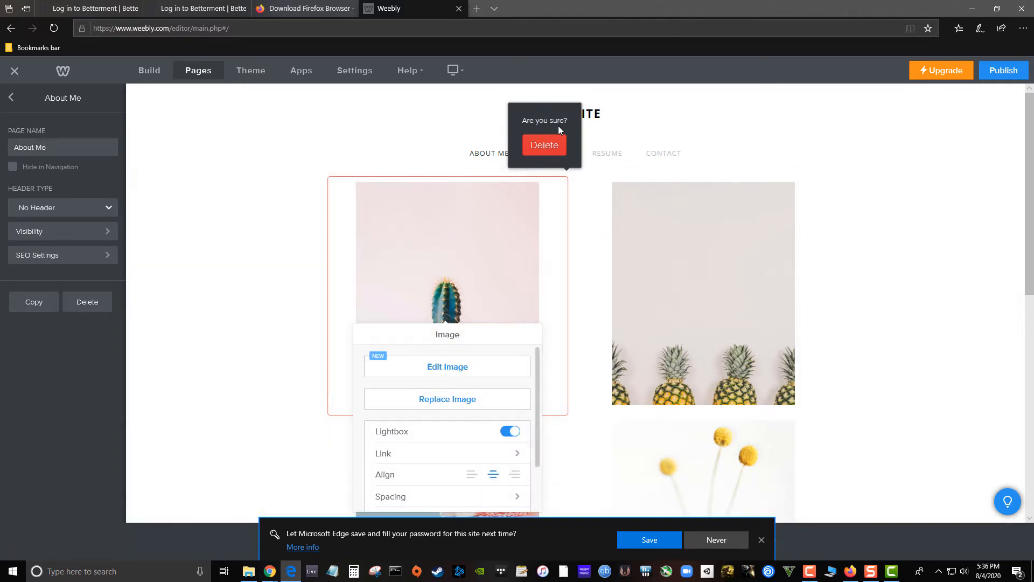
{"action": "left_click", "coordinate": [553, 145]}
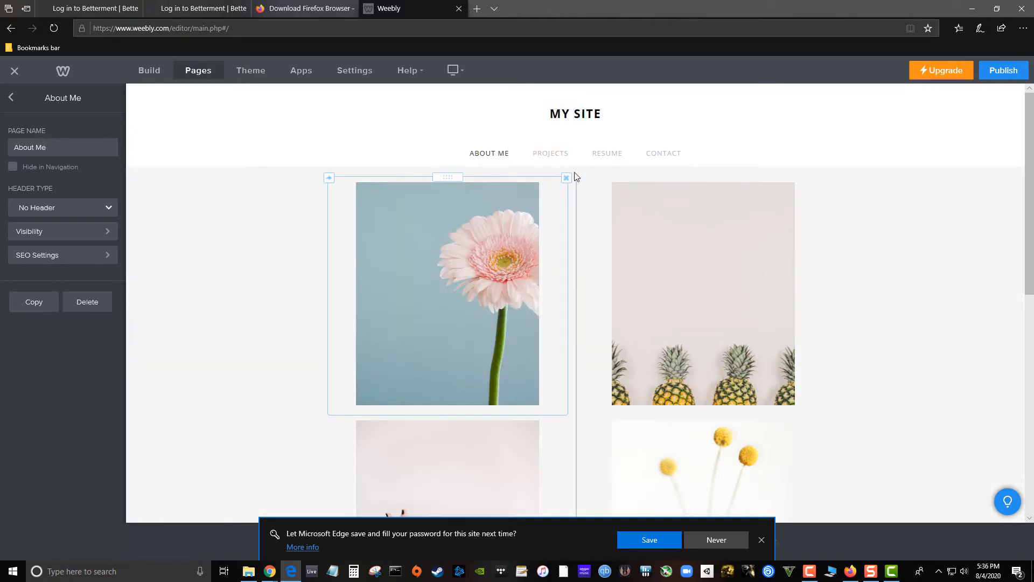
- Delete the pink flower, hands and pineapple photos, then show the Build elements
{"action": "left_click", "coordinate": [566, 178]}
{"action": "left_click", "coordinate": [554, 145]}
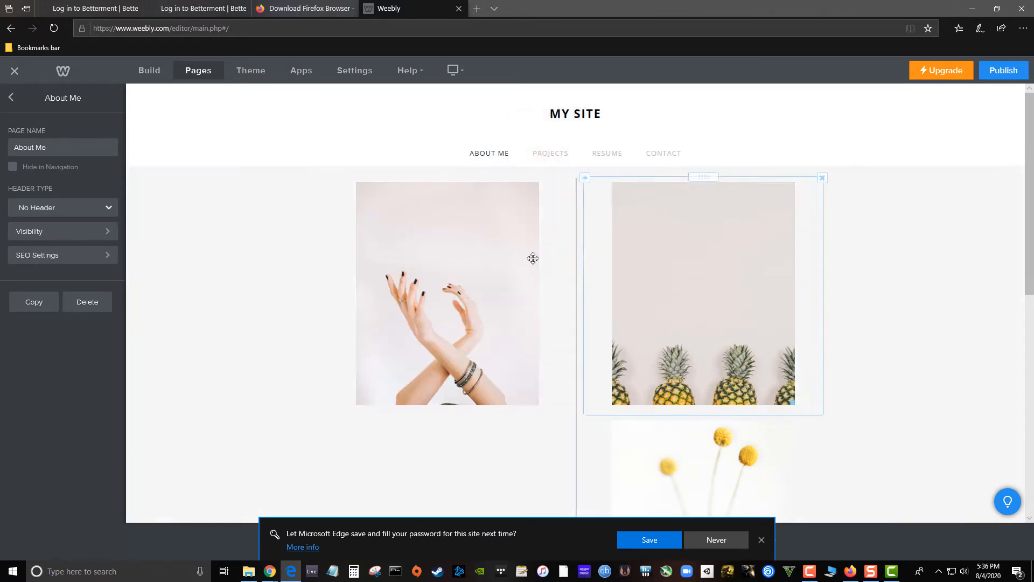
{"action": "left_click", "coordinate": [565, 178]}
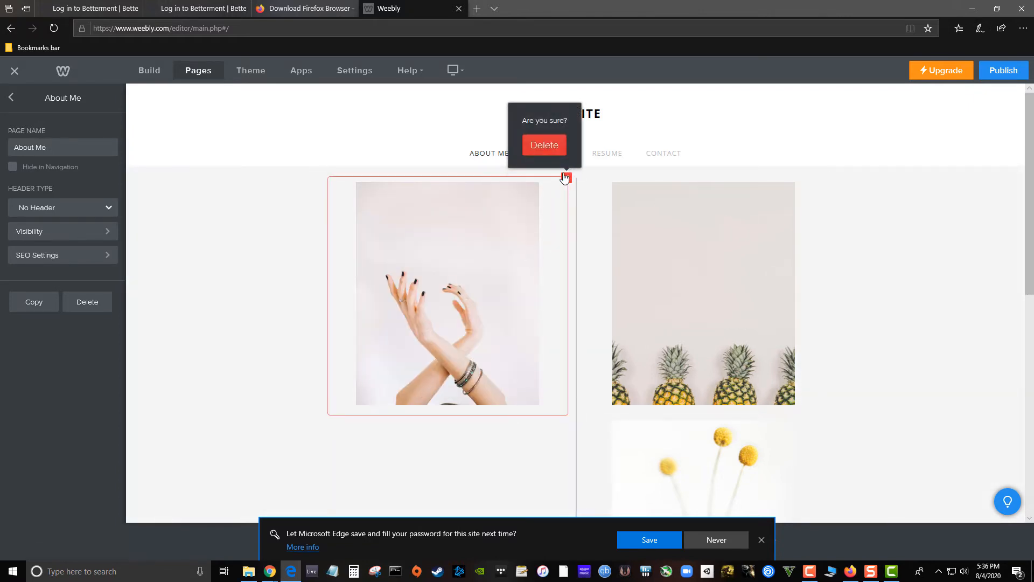
{"action": "left_click", "coordinate": [544, 146]}
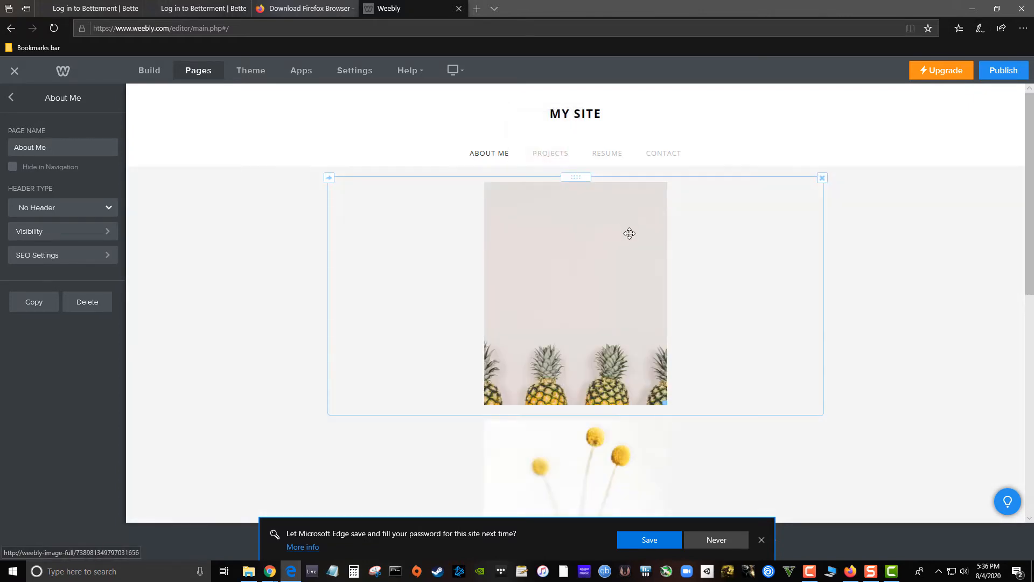
{"action": "left_click", "coordinate": [823, 178]}
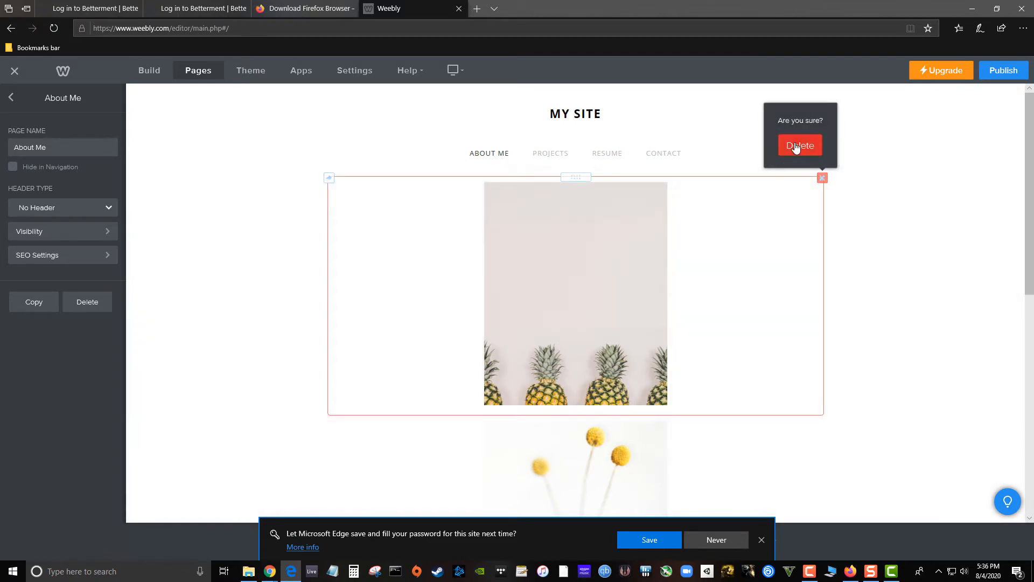
{"action": "left_click", "coordinate": [797, 145]}
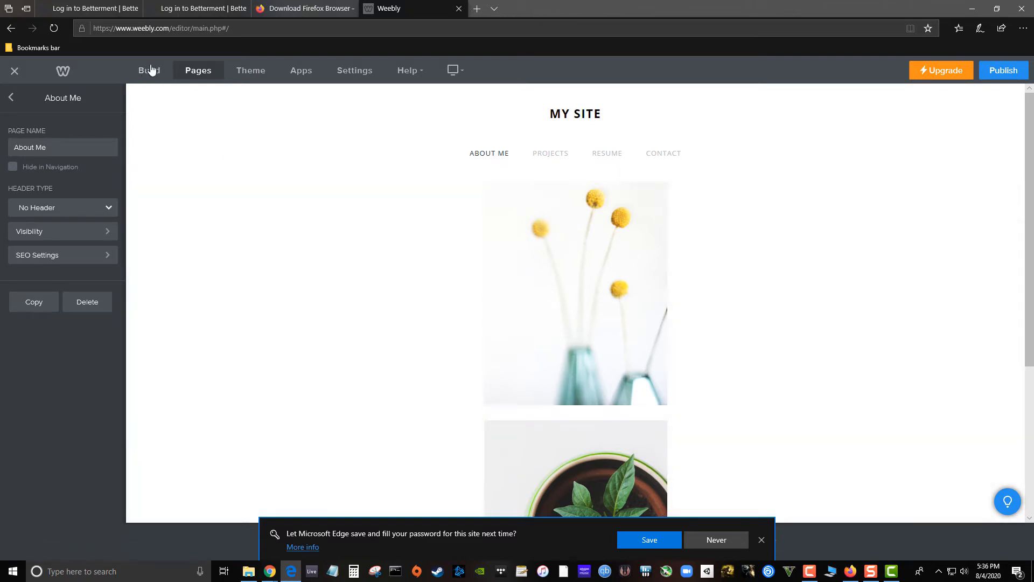
{"action": "left_click", "coordinate": [146, 71]}
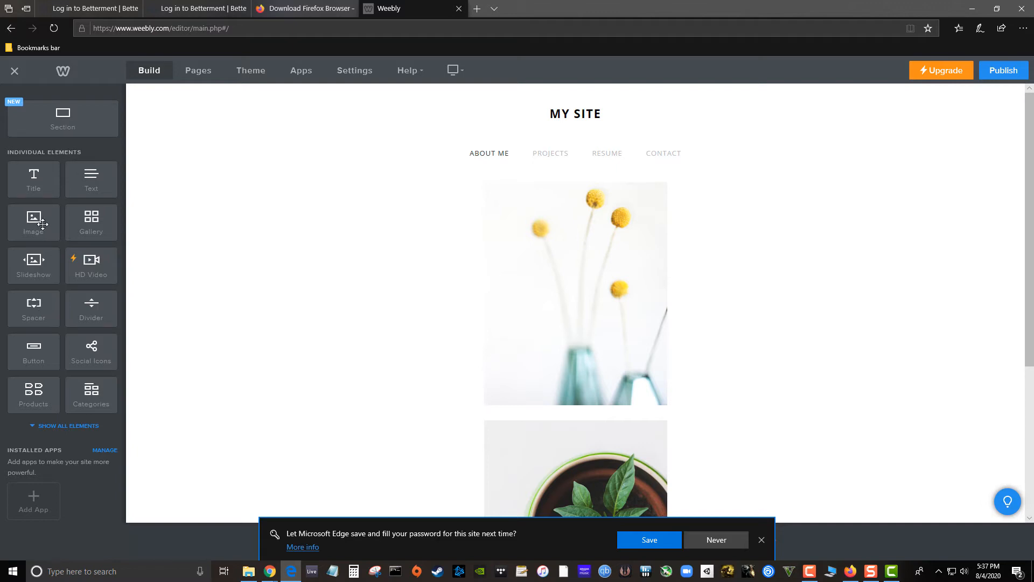
- Place a title above the gallery and center its About me... text
{"action": "left_click_drag", "start_coordinate": [67, 187], "coordinate": [484, 159]}
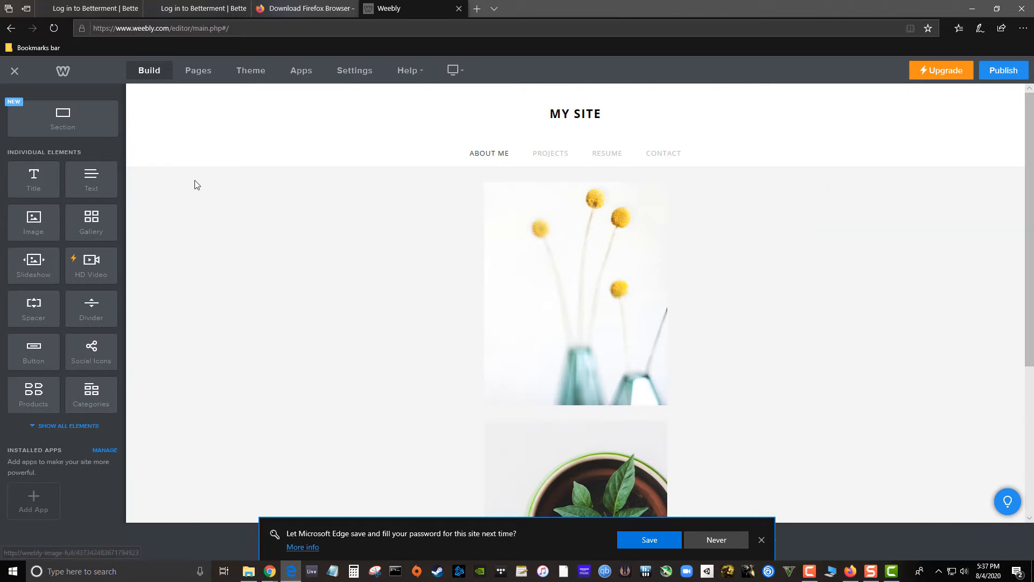
{"action": "left_click_drag", "start_coordinate": [36, 183], "coordinate": [584, 178]}
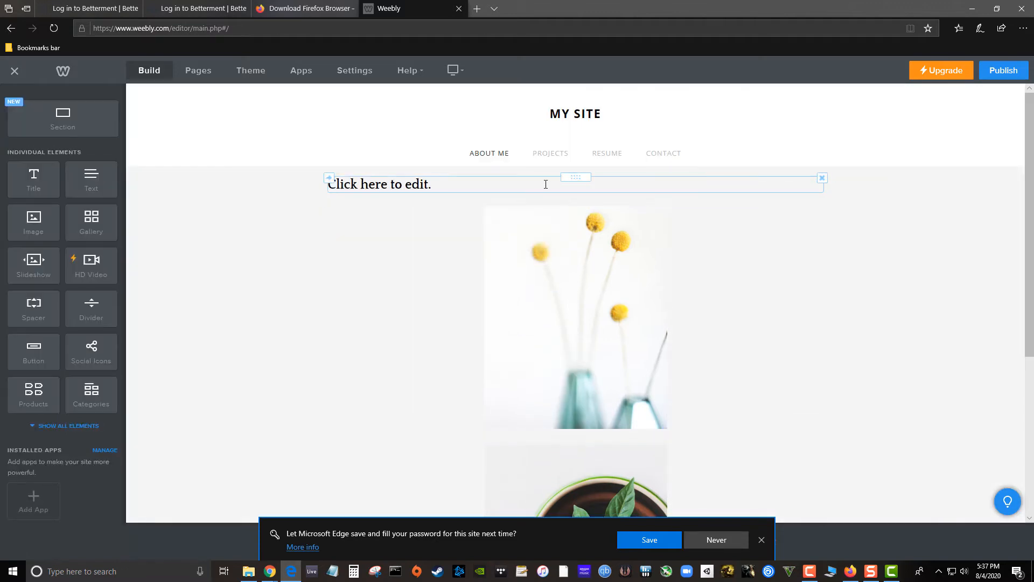
{"action": "left_click", "coordinate": [372, 185]}
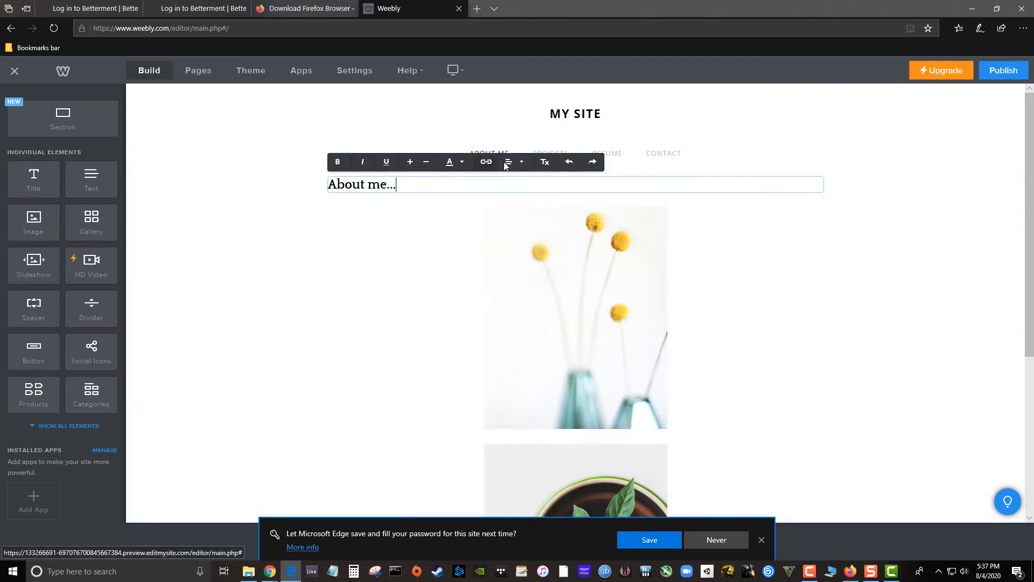
{"action": "left_click", "coordinate": [507, 165]}
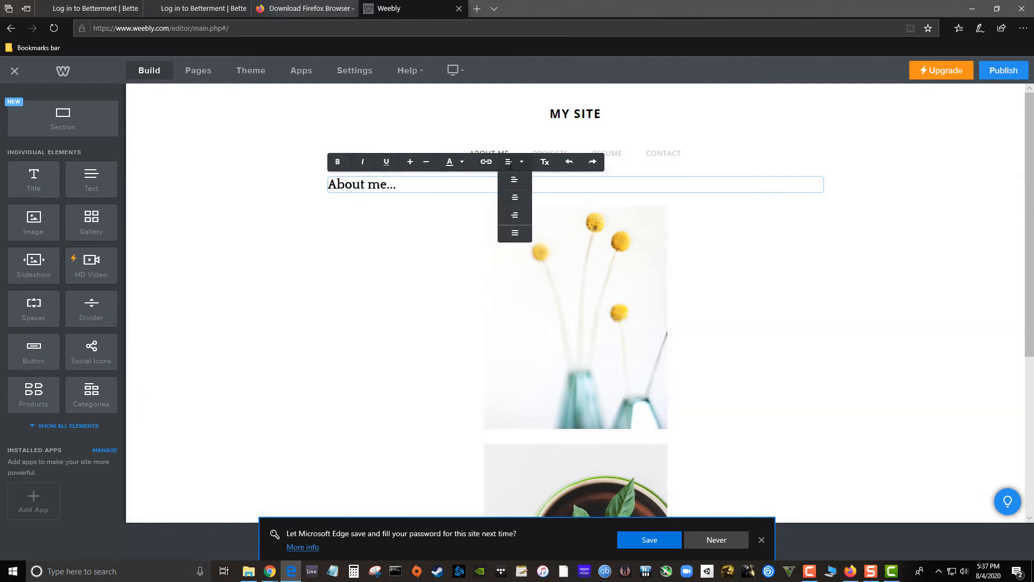
{"action": "left_click", "coordinate": [519, 202]}
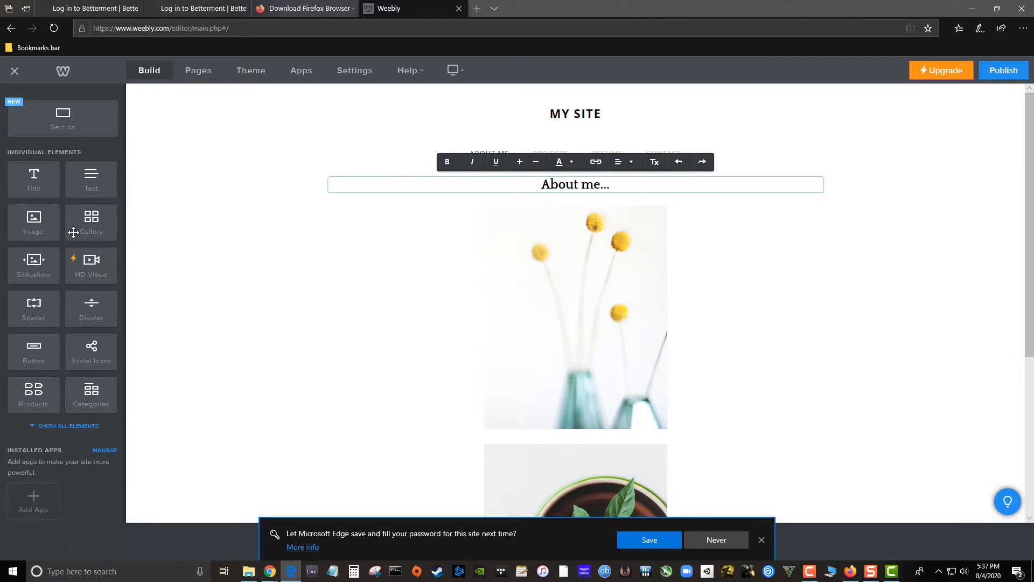
- Color the About me... heading dark and finish editing it
{"action": "left_click", "coordinate": [559, 163]}
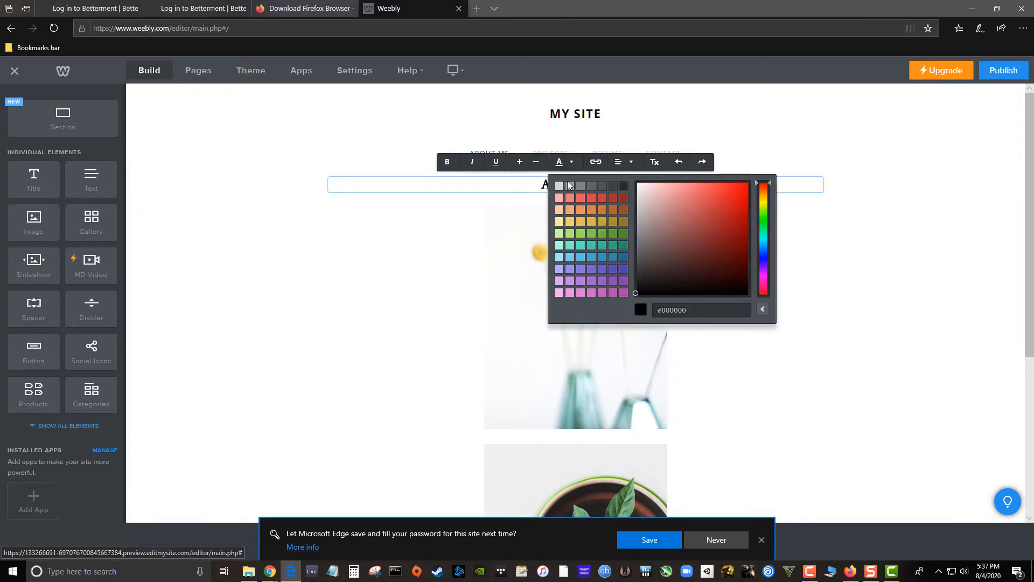
{"action": "left_click", "coordinate": [590, 189]}
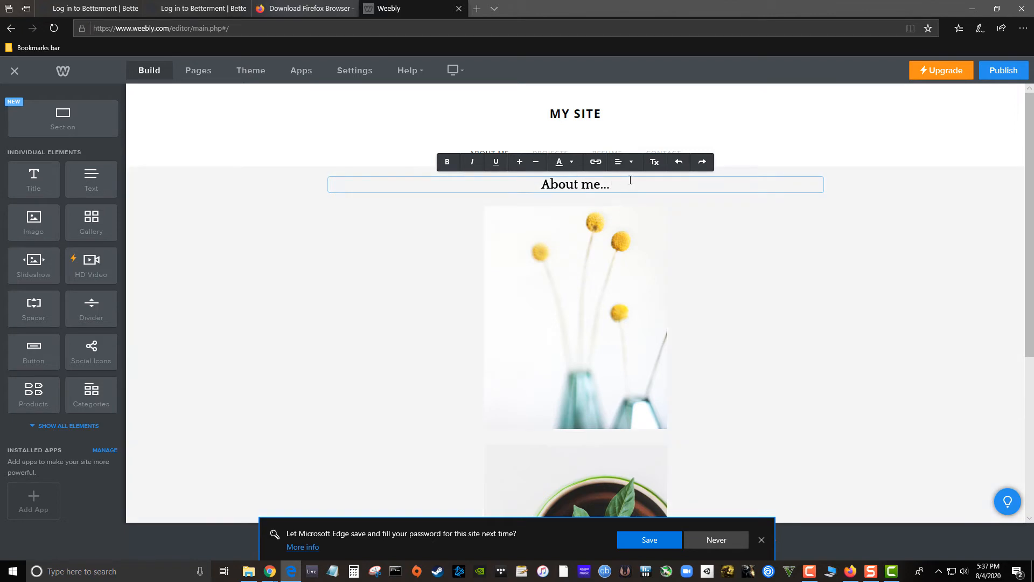
{"action": "left_click_drag", "start_coordinate": [631, 180], "coordinate": [533, 184]}
{"action": "left_click", "coordinate": [560, 163]}
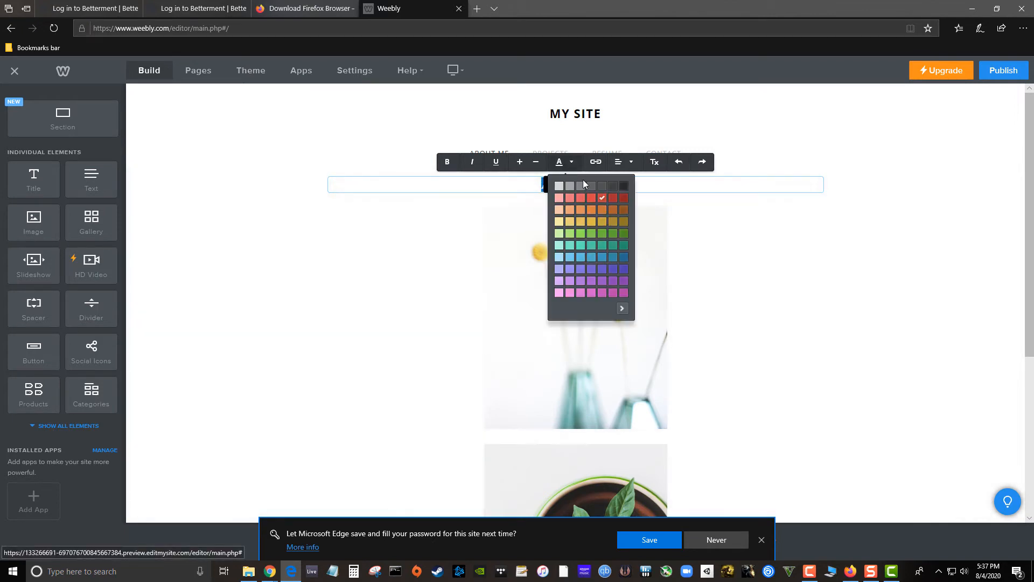
{"action": "left_click", "coordinate": [662, 185]}
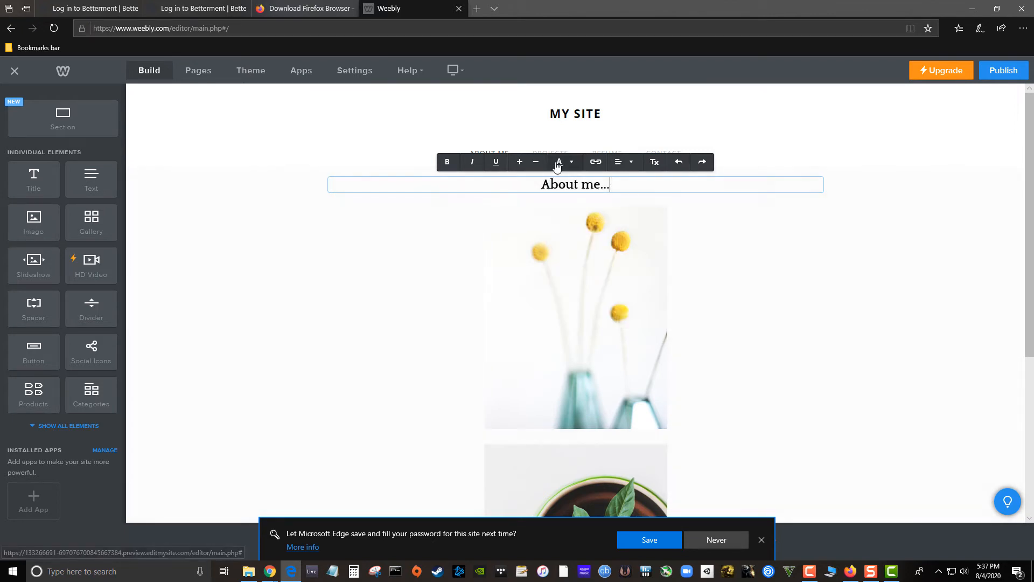
{"action": "left_click", "coordinate": [453, 226]}
{"action": "mouse_move", "coordinate": [520, 215]}
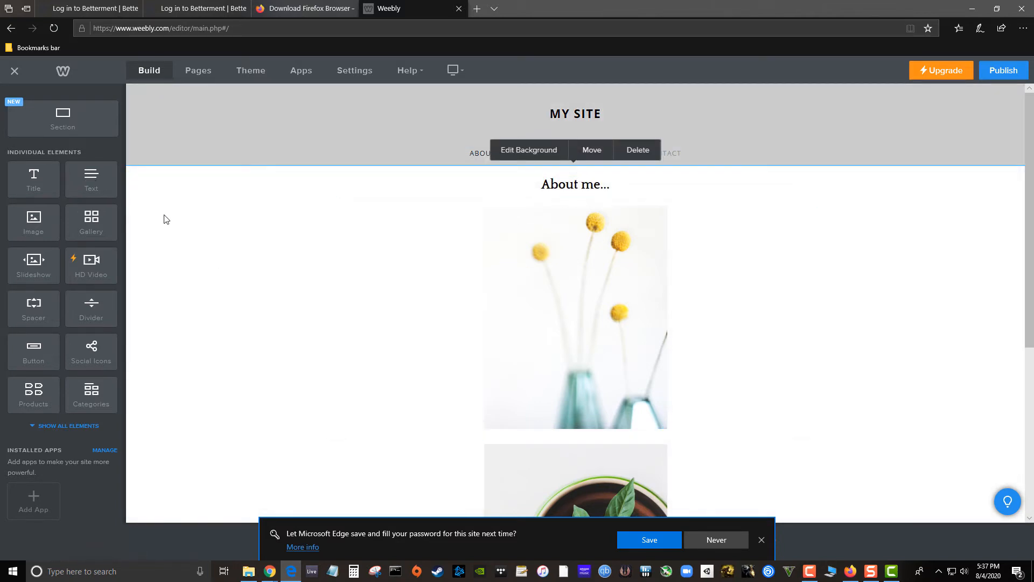
- Add a paragraph under About me... about making video games for a living, inviting visitors to explore projects
{"action": "left_click_drag", "start_coordinate": [95, 176], "coordinate": [584, 200]}
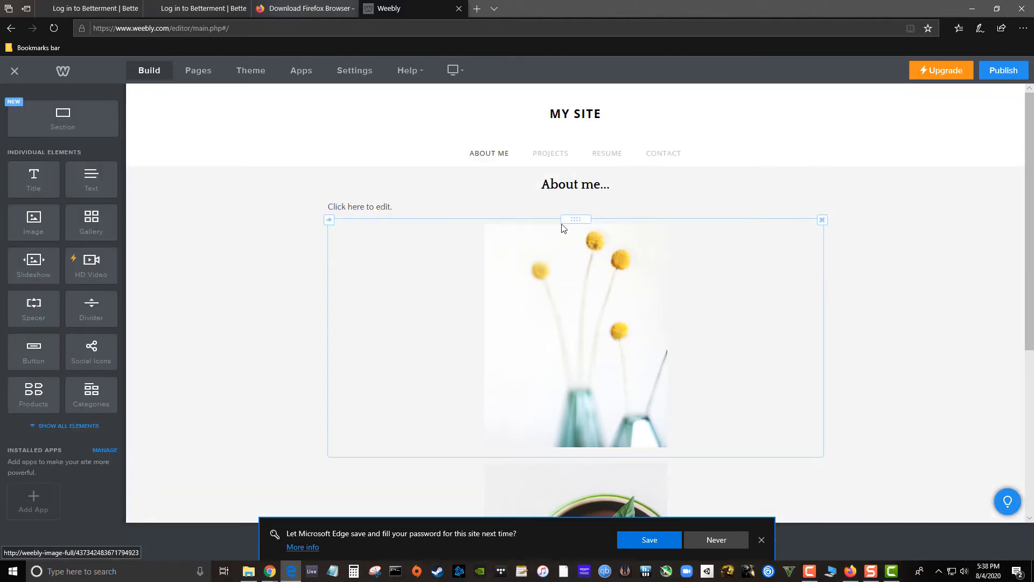
{"action": "left_click", "coordinate": [378, 202]}
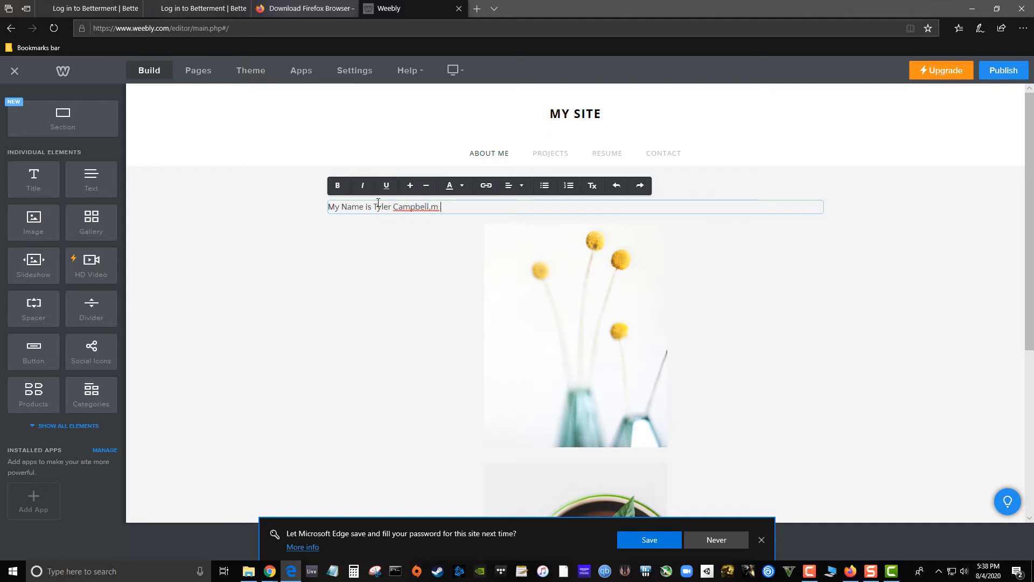
{"action": "type", "text": "make video games for a li"}
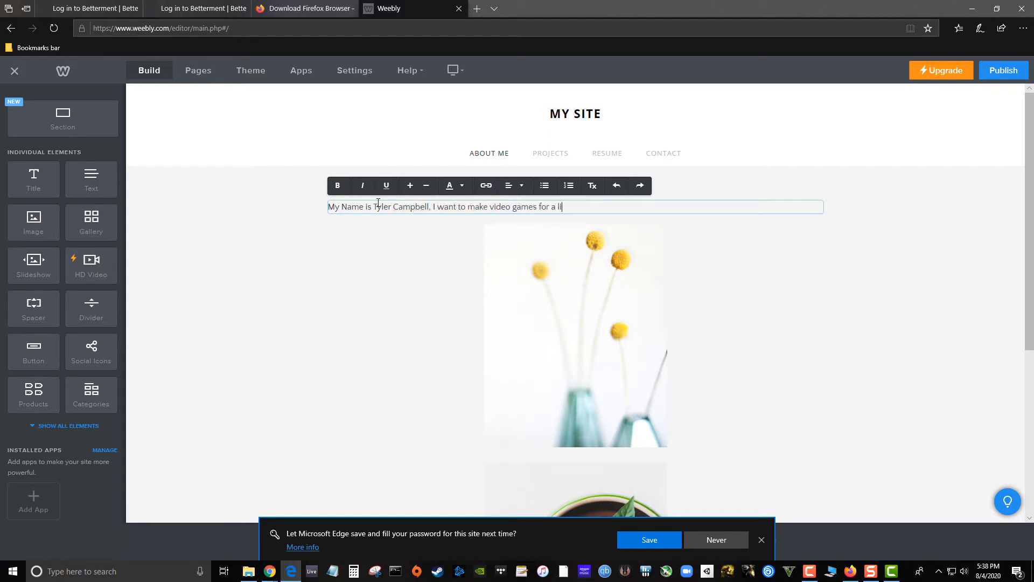
{"action": "type", "text": "ving!  Please explore the various p"}
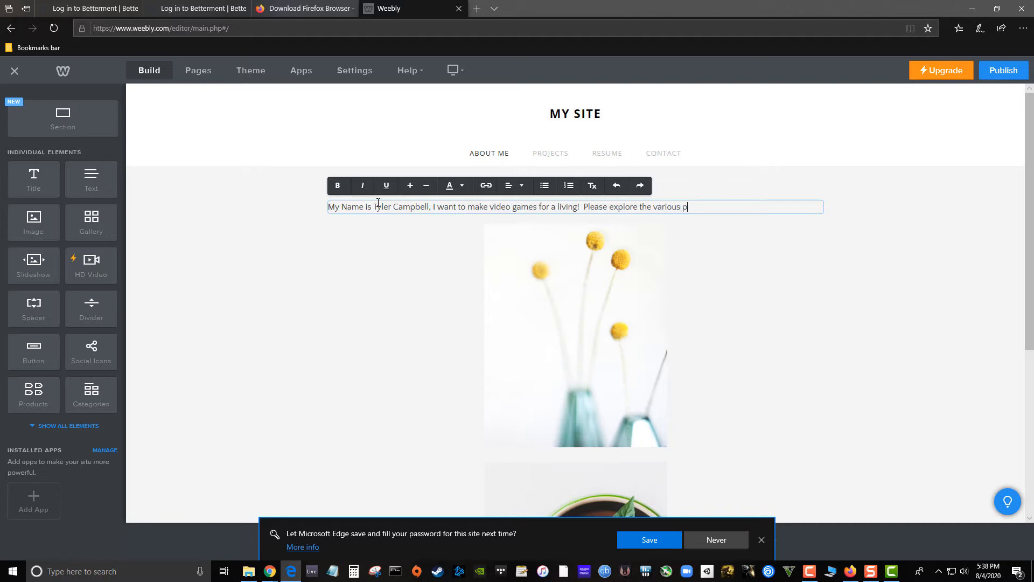
{"action": "type", "text": "rojects I have created using computer code"}
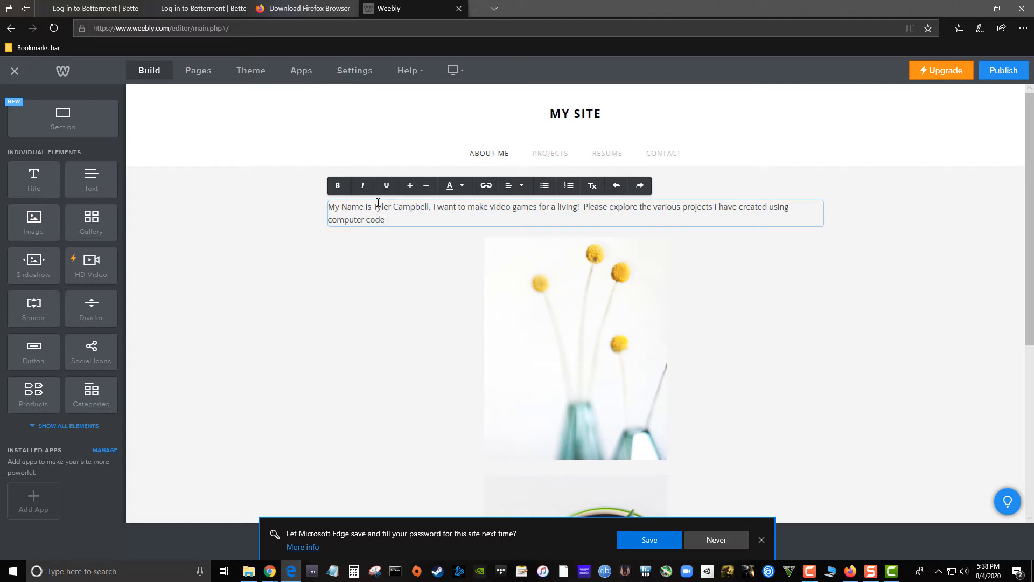
{"action": "type", "text": " and design.  Enjoy!"}
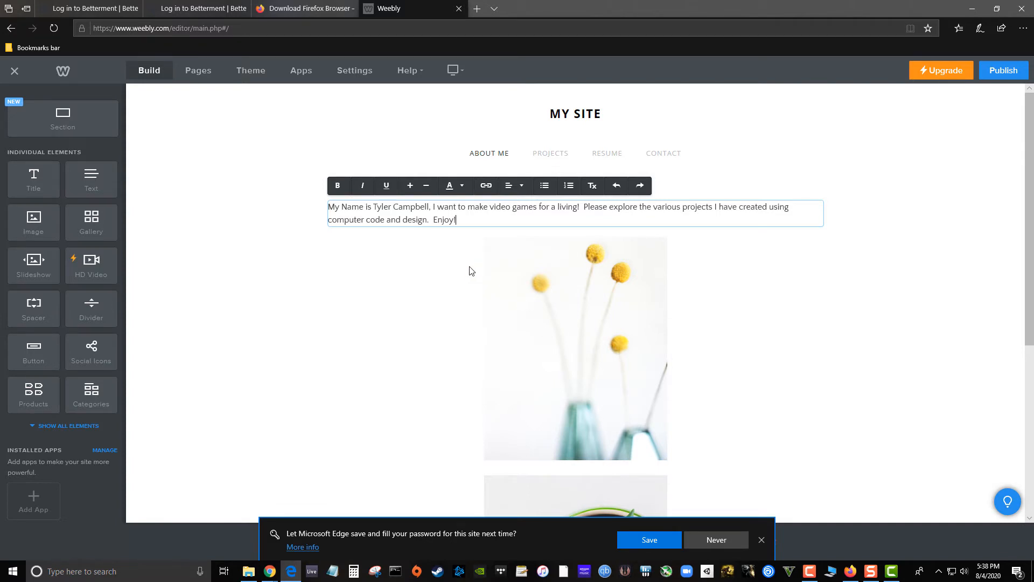
{"action": "left_click", "coordinate": [439, 286]}
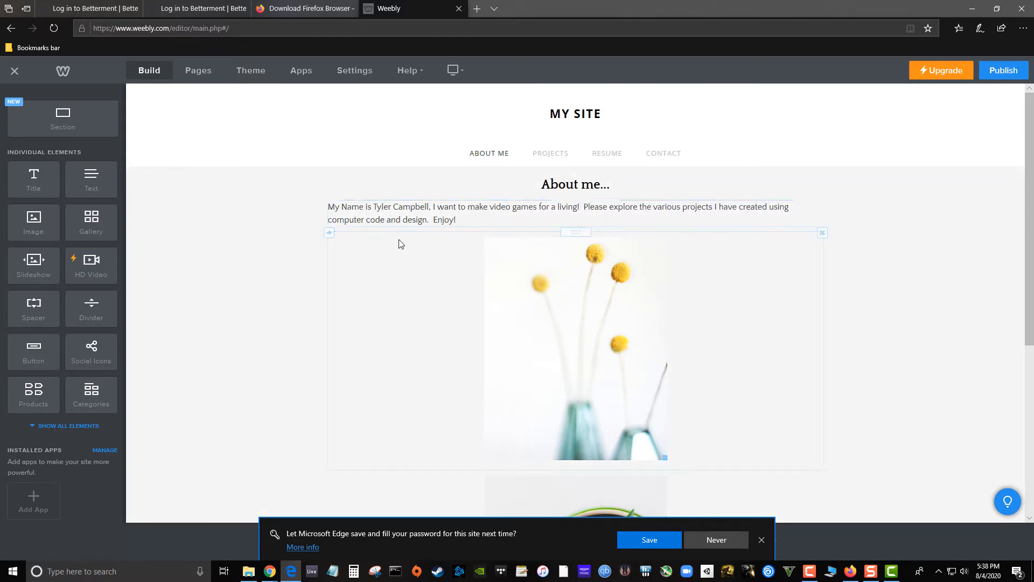
{"action": "key", "text": "alt+Tab"}
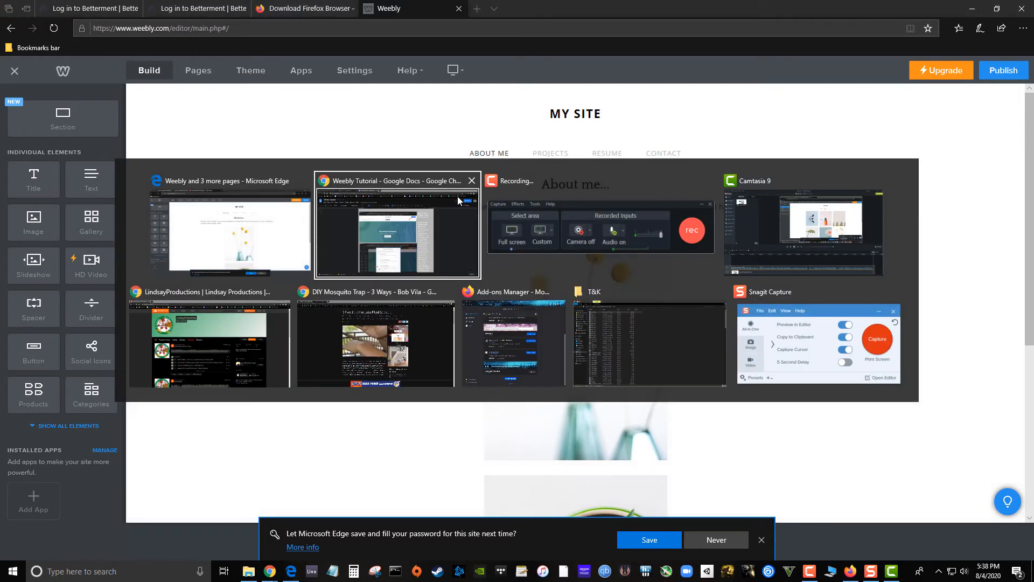
{"action": "key", "text": "alt+Tab"}
{"action": "key", "text": "alt+shift+Tab"}
{"action": "scroll", "coordinate": [604, 276], "scroll_direction": "up", "scroll_amount": 8}
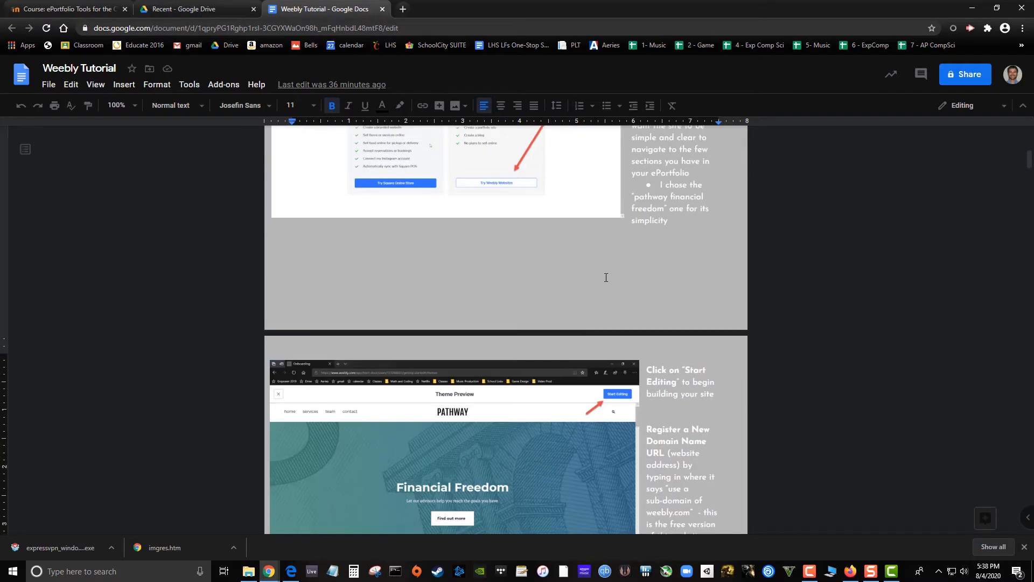
{"action": "scroll", "coordinate": [603, 274], "scroll_direction": "down", "scroll_amount": 7}
{"action": "scroll", "coordinate": [595, 269], "scroll_direction": "down", "scroll_amount": 5}
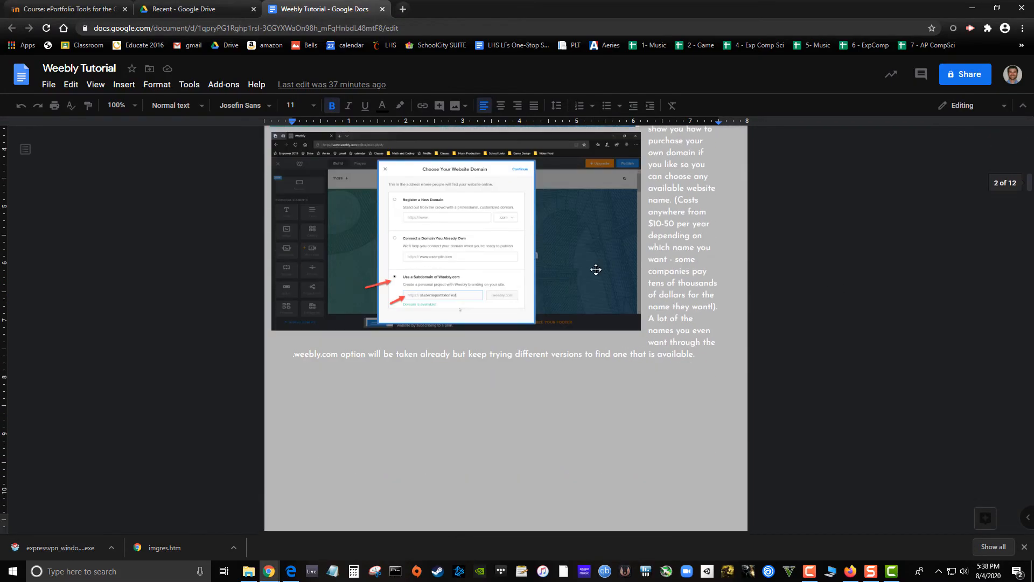
{"action": "key", "text": "alt+Tab"}
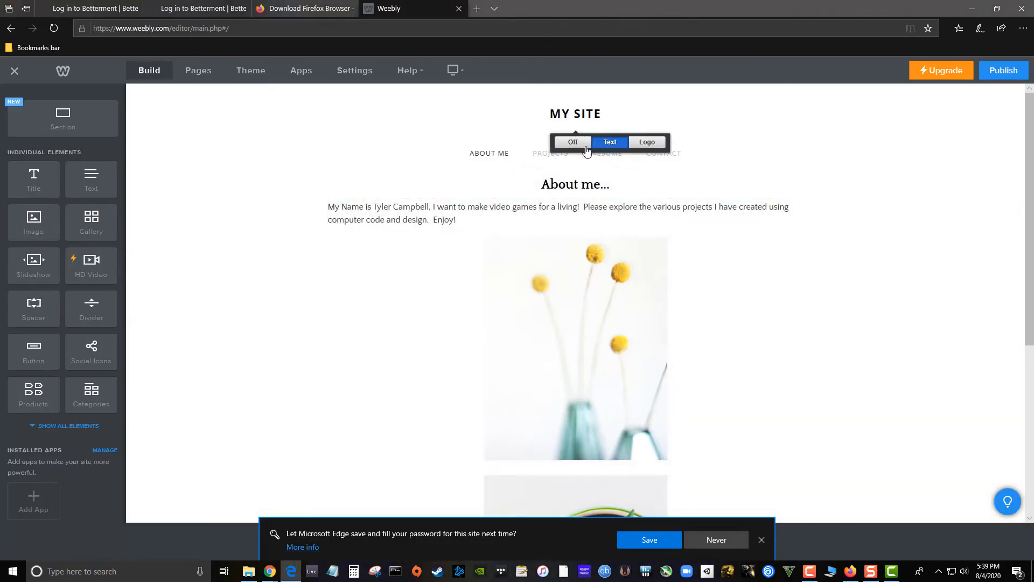
- Open the Projects page in the editor after checking the tutorial document for the next step
{"action": "left_click", "coordinate": [548, 156]}
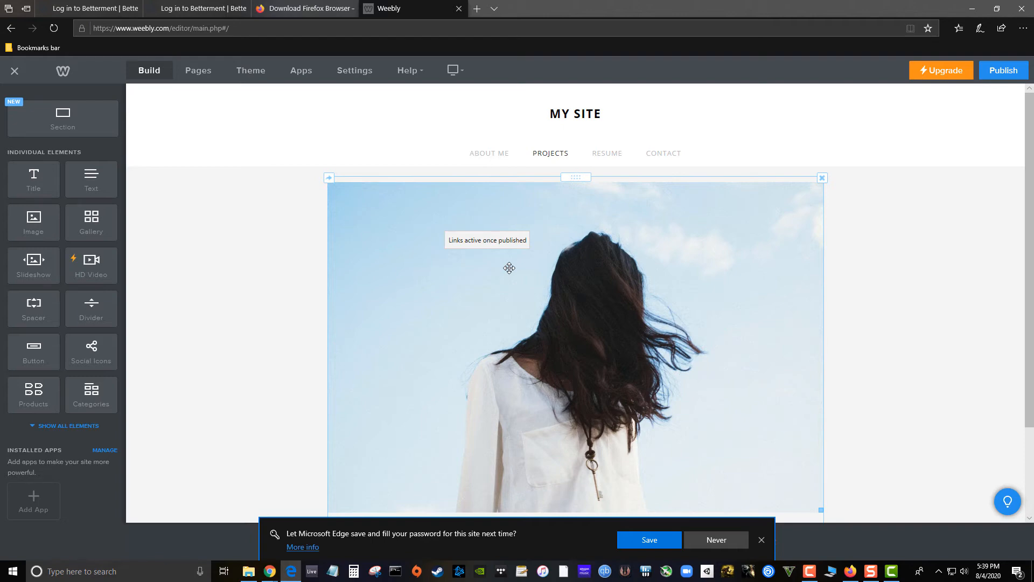
{"action": "key", "text": "alt+Tab"}
{"action": "scroll", "coordinate": [743, 290], "scroll_direction": "up", "scroll_amount": 6}
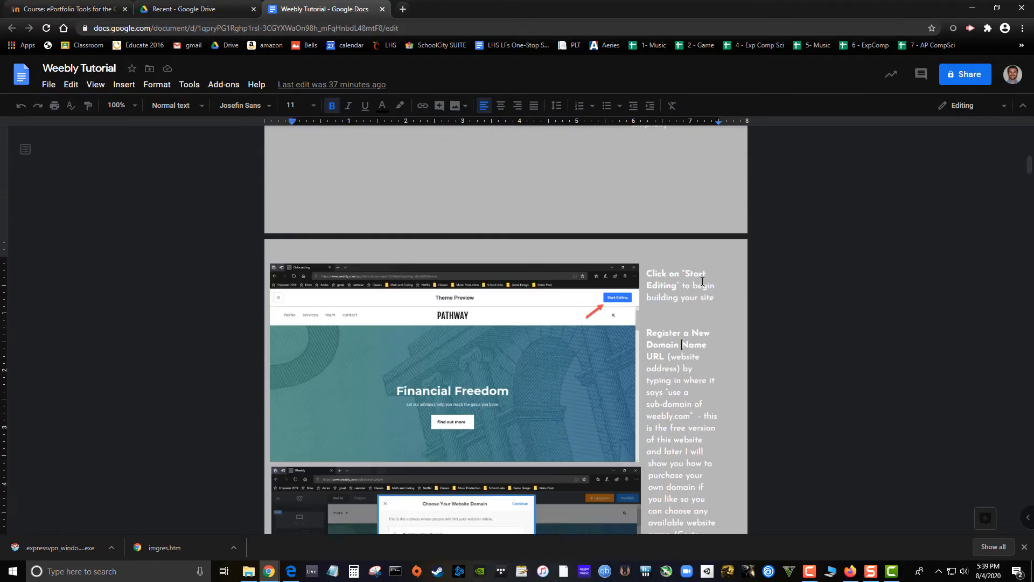
{"action": "scroll", "coordinate": [702, 281], "scroll_direction": "down", "scroll_amount": 20}
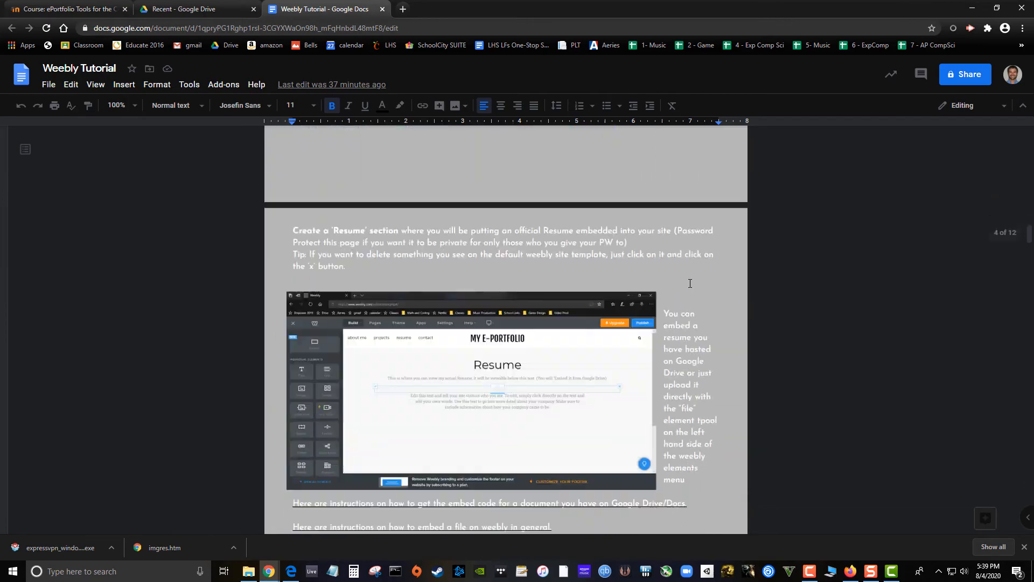
{"action": "scroll", "coordinate": [689, 283], "scroll_direction": "down", "scroll_amount": 5}
{"action": "key", "text": "alt+Tab"}
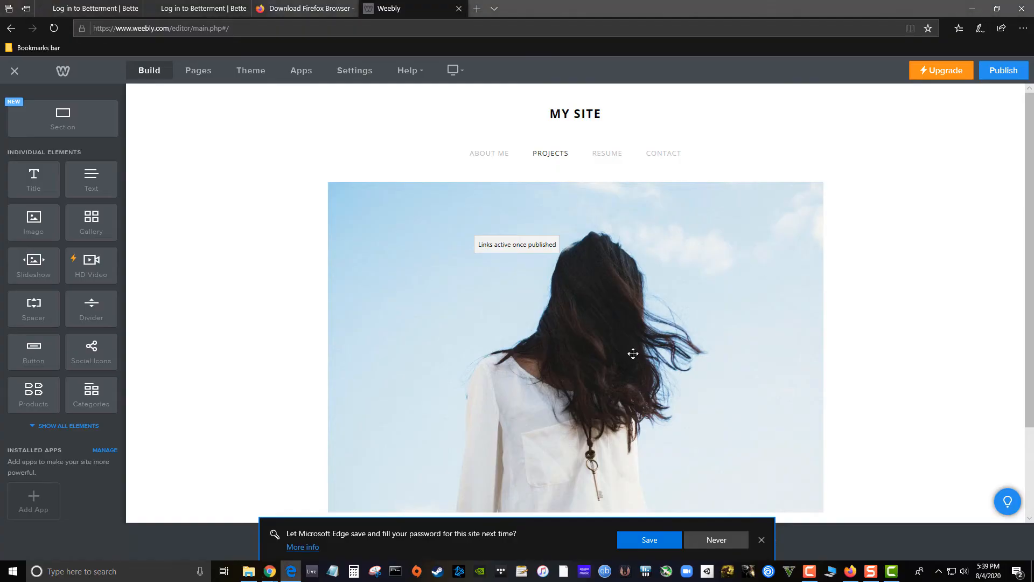
- Go to simmer.io in a new browser window
{"action": "key", "text": "ctrl+n"}
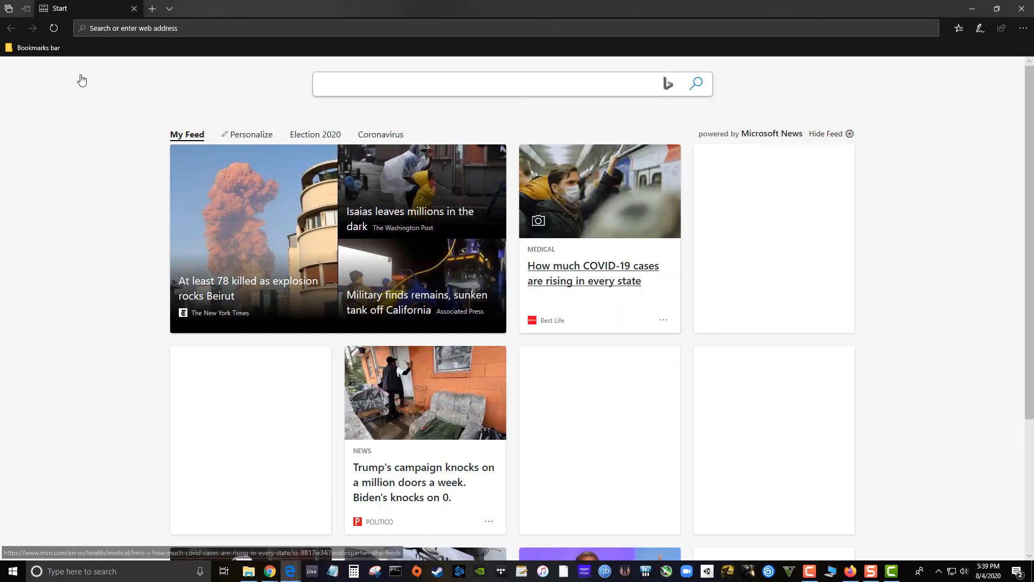
{"action": "type", "text": "simmer.io"}
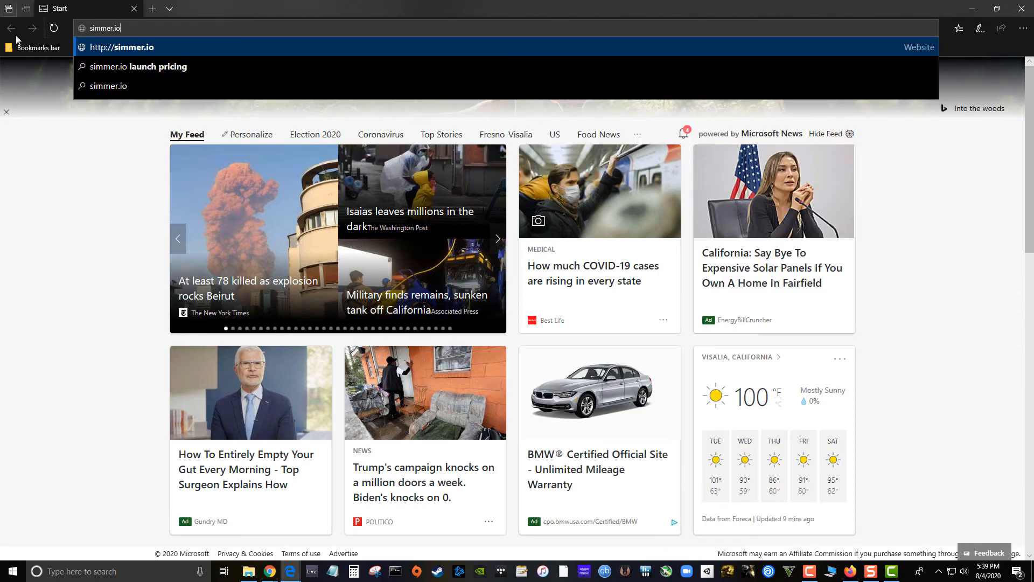
{"action": "key", "text": "Return"}
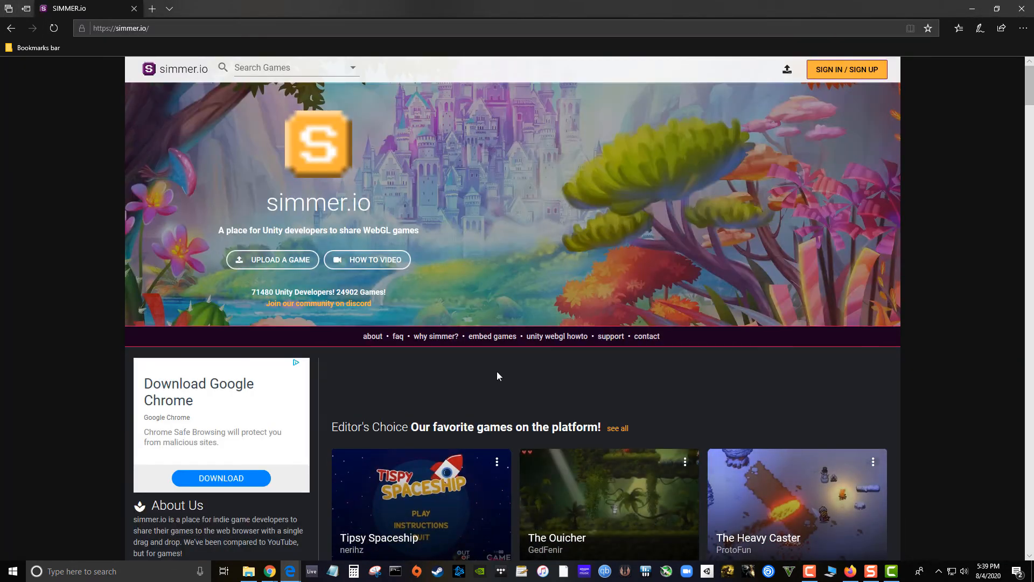
{"action": "scroll", "coordinate": [467, 454], "scroll_direction": "down", "scroll_amount": 3}
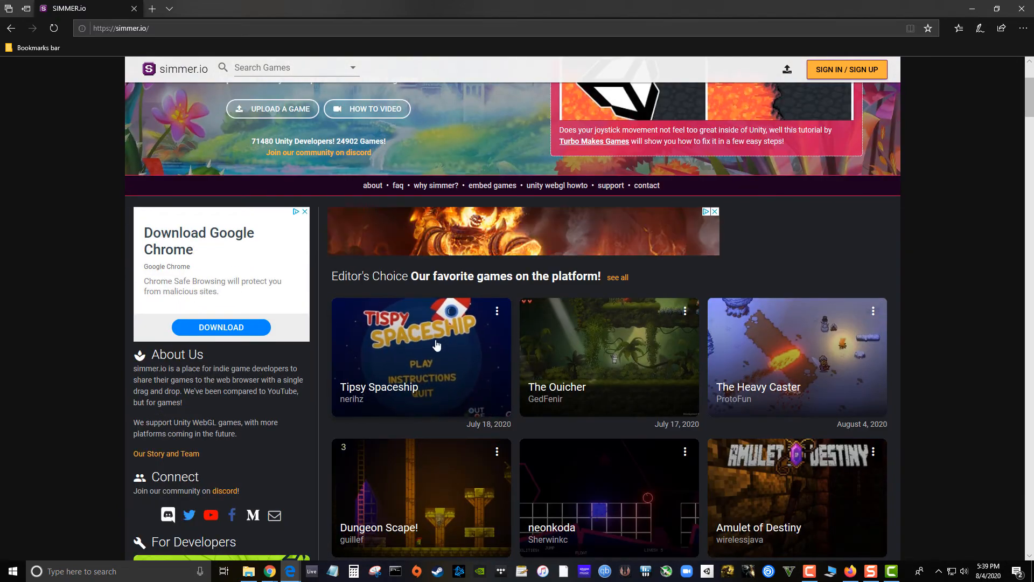
{"action": "scroll", "coordinate": [391, 304], "scroll_direction": "up", "scroll_amount": 3}
{"action": "scroll", "coordinate": [428, 328], "scroll_direction": "down", "scroll_amount": 4}
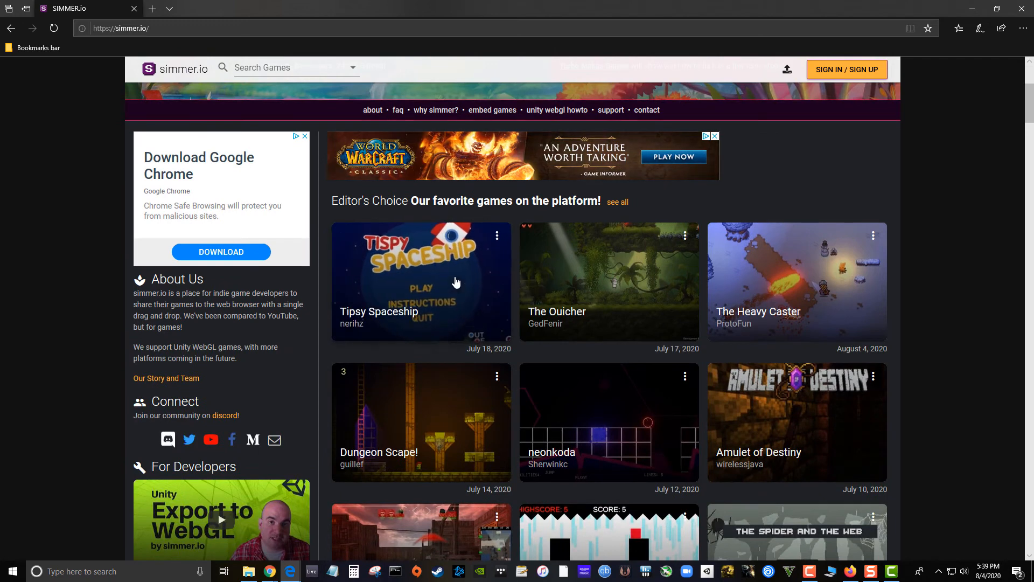
- Open the Tipsy Spaceship game page and select its whole embed code
{"action": "left_click", "coordinate": [498, 236]}
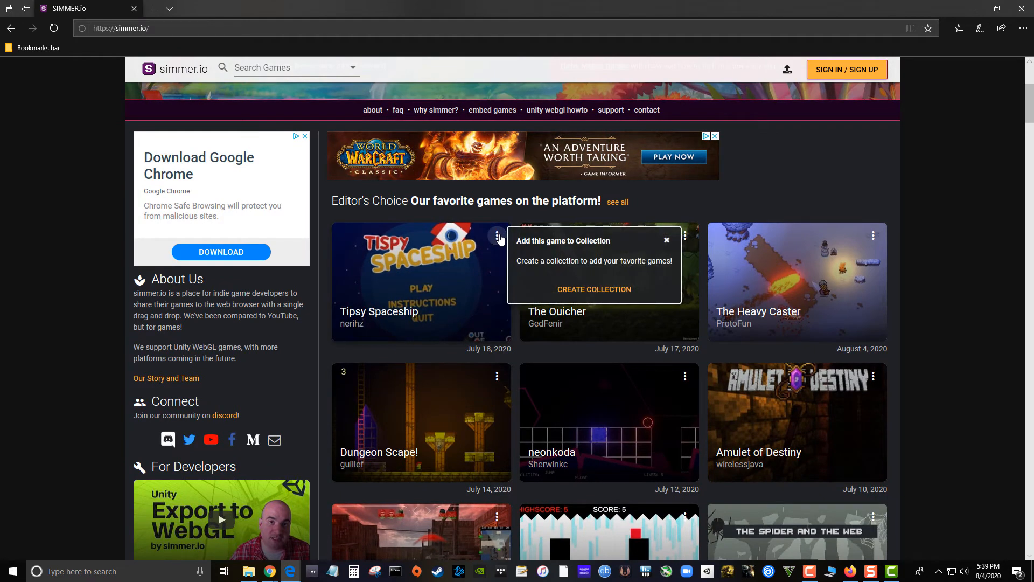
{"action": "left_click", "coordinate": [448, 254]}
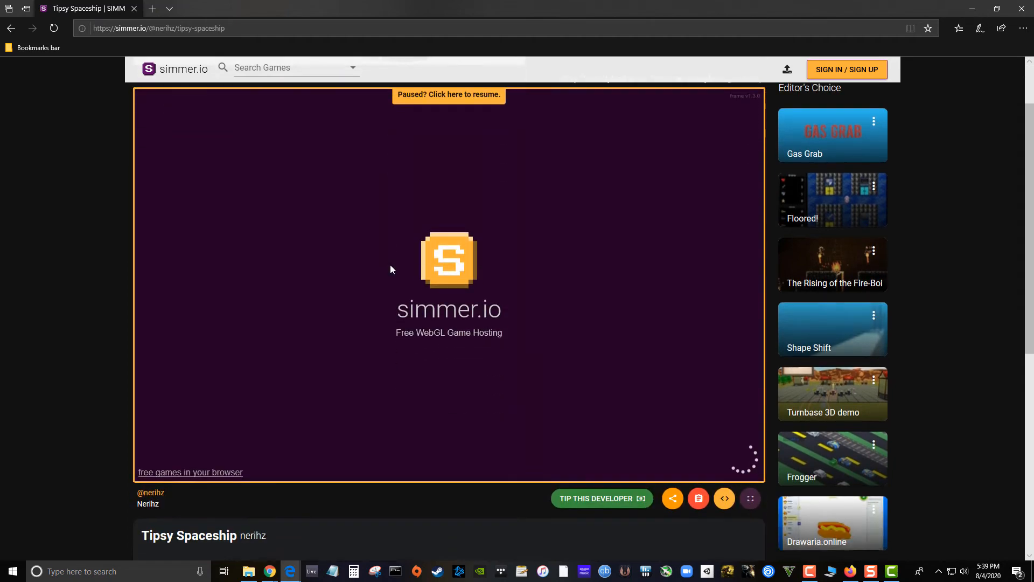
{"action": "scroll", "coordinate": [391, 265], "scroll_direction": "down", "scroll_amount": 7}
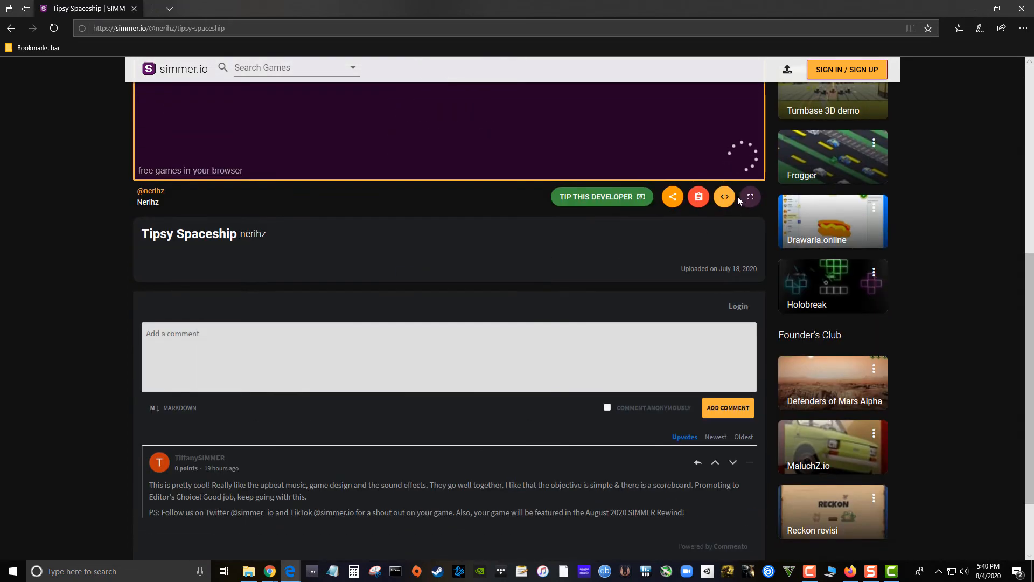
{"action": "left_click", "coordinate": [672, 198]}
{"action": "mouse_move", "coordinate": [912, 222]}
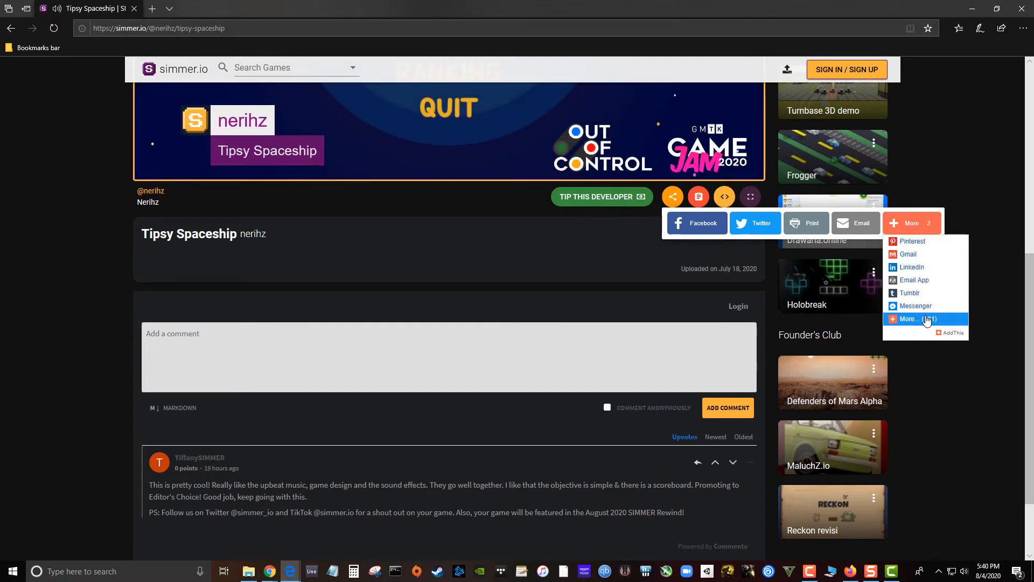
{"action": "left_click", "coordinate": [638, 224]}
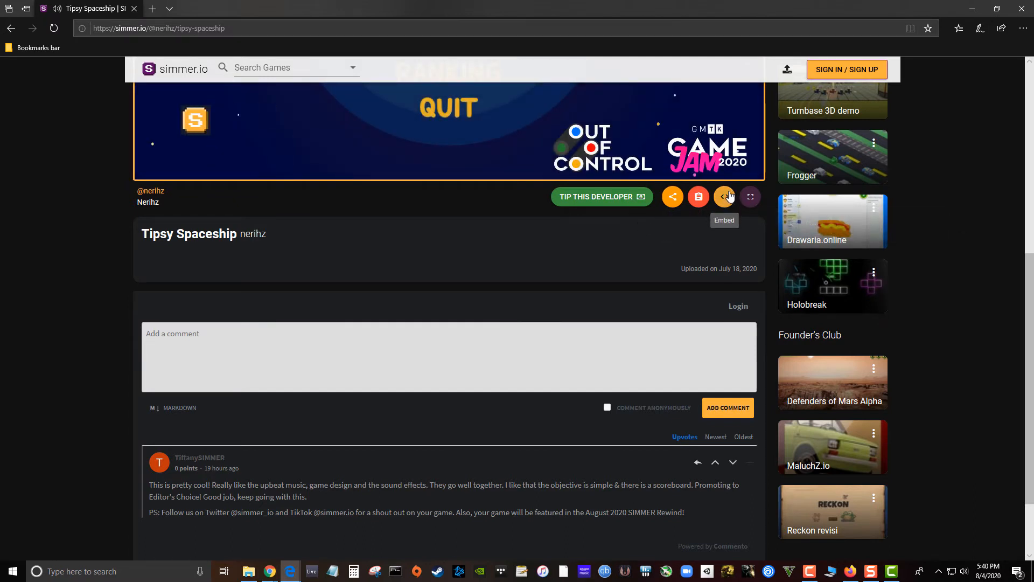
{"action": "scroll", "coordinate": [218, 144], "scroll_direction": "up", "scroll_amount": 3}
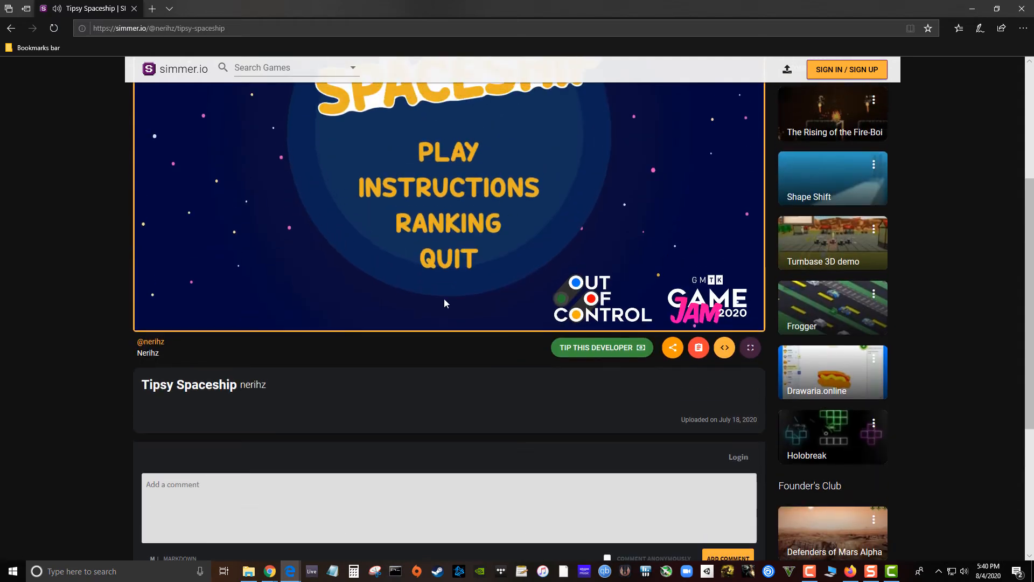
{"action": "left_click", "coordinate": [725, 348]}
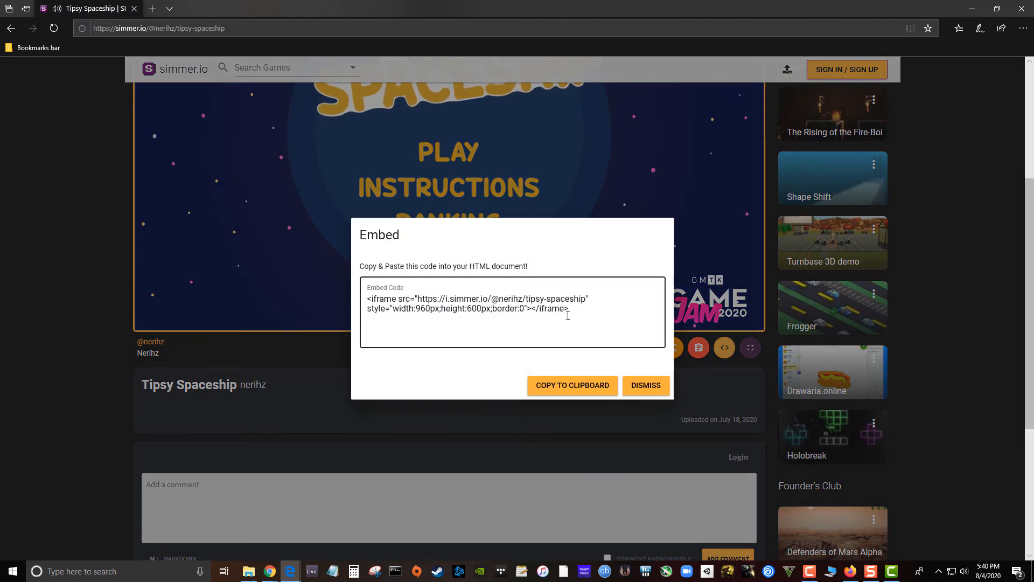
{"action": "left_click_drag", "start_coordinate": [572, 310], "coordinate": [289, 242]}
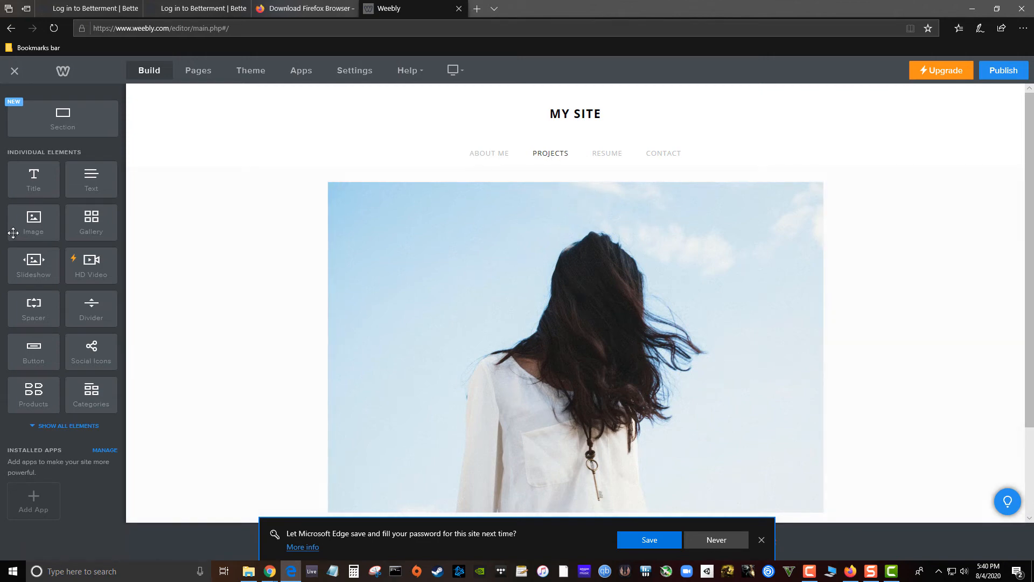
- Show all available page elements in the Weebly sidebar
{"action": "left_click", "coordinate": [62, 426]}
{"action": "scroll", "coordinate": [62, 422], "scroll_direction": "down", "scroll_amount": 5}
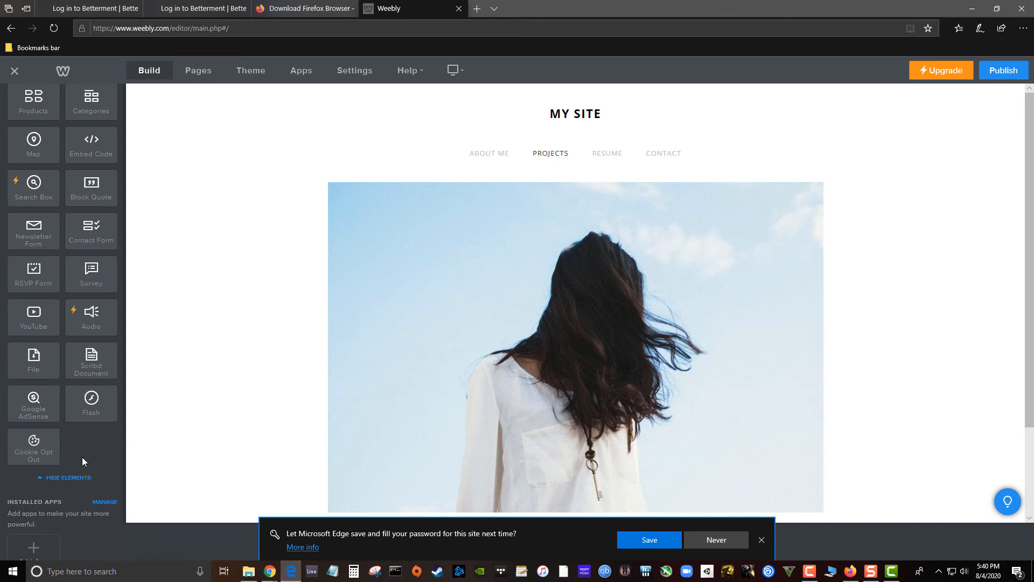
{"action": "scroll", "coordinate": [81, 457], "scroll_direction": "up", "scroll_amount": 2}
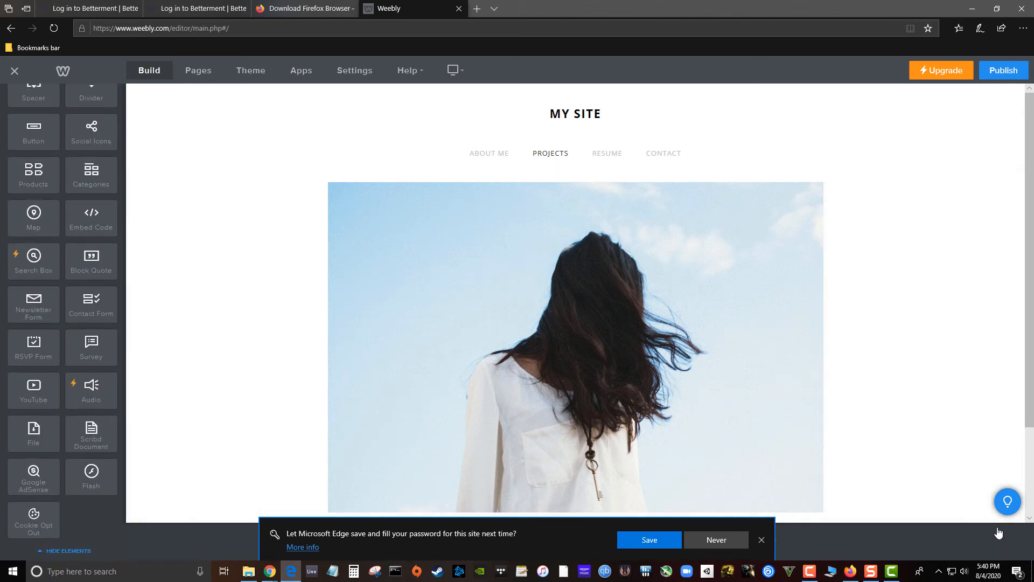
- Open the Get Started Building Your Site checklist
{"action": "left_click", "coordinate": [1007, 510]}
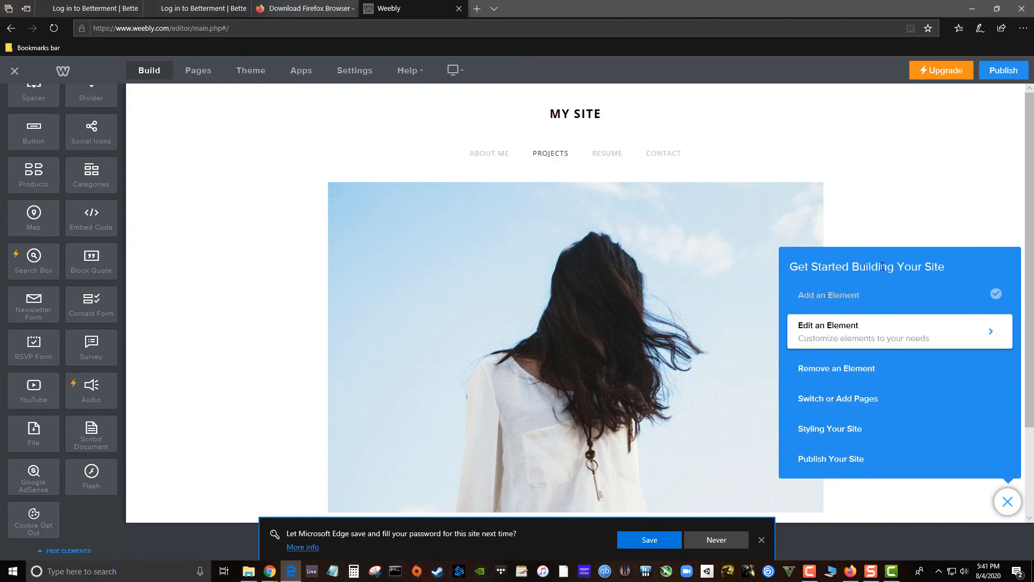
{"action": "left_click", "coordinate": [1007, 506]}
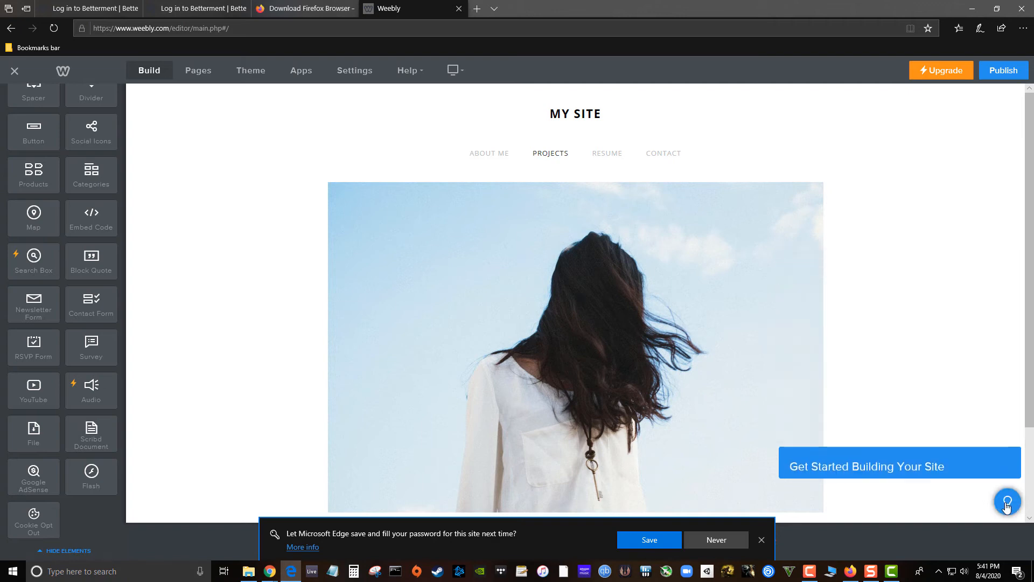
{"action": "left_click", "coordinate": [1008, 504]}
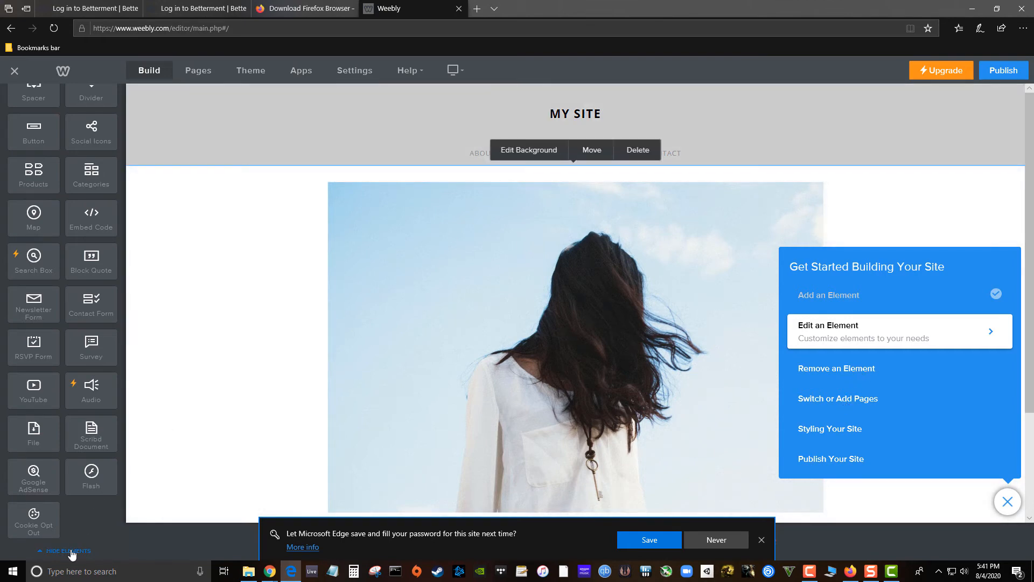
{"action": "scroll", "coordinate": [110, 277], "scroll_direction": "up", "scroll_amount": 3}
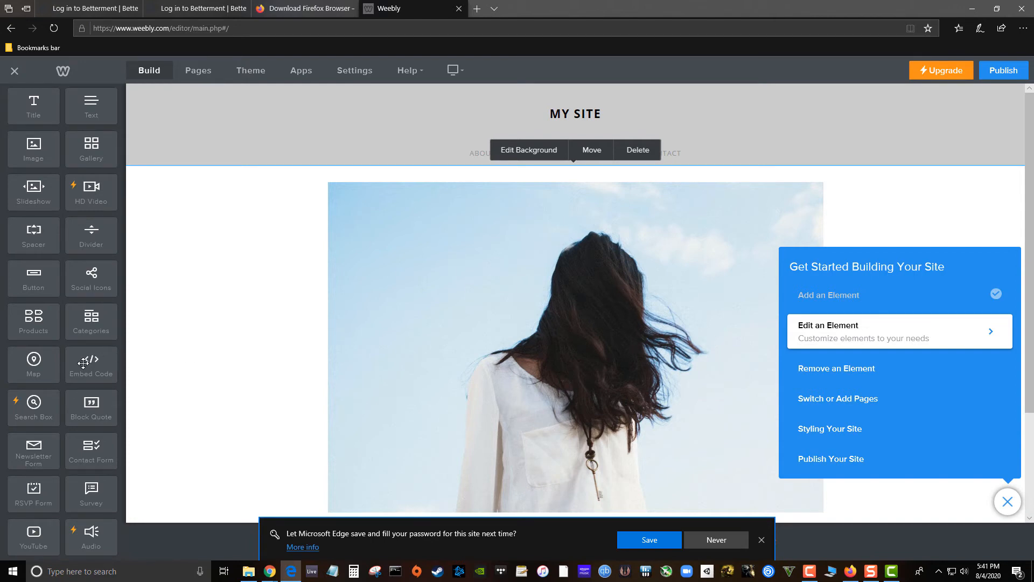
- Add a 'My Music Album' title above the photo, then start deleting the photo
{"action": "scroll", "coordinate": [69, 161], "scroll_direction": "up", "scroll_amount": 2}
{"action": "left_click_drag", "start_coordinate": [40, 175], "coordinate": [568, 183]}
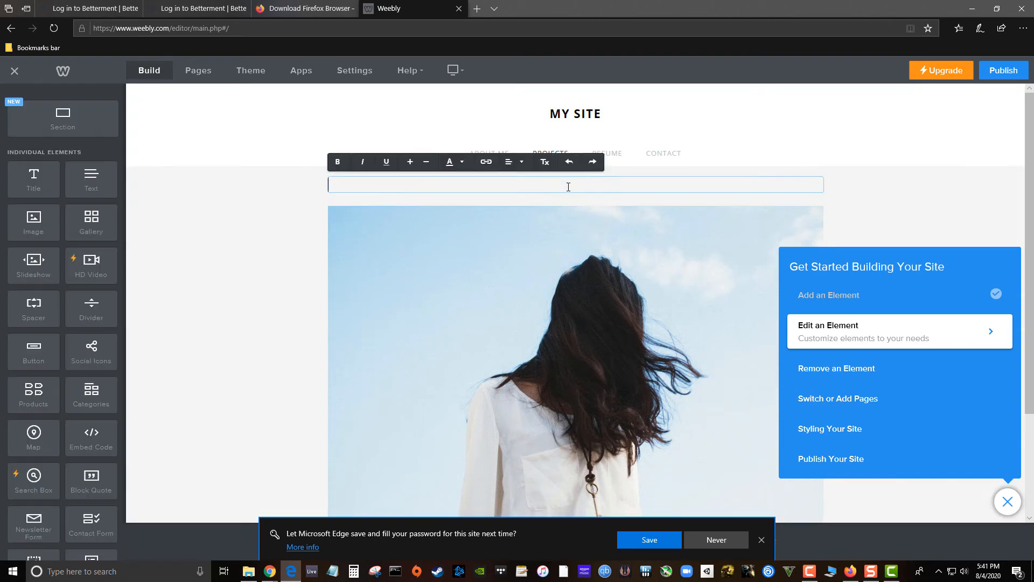
{"action": "type", "text": "My Music Album"}
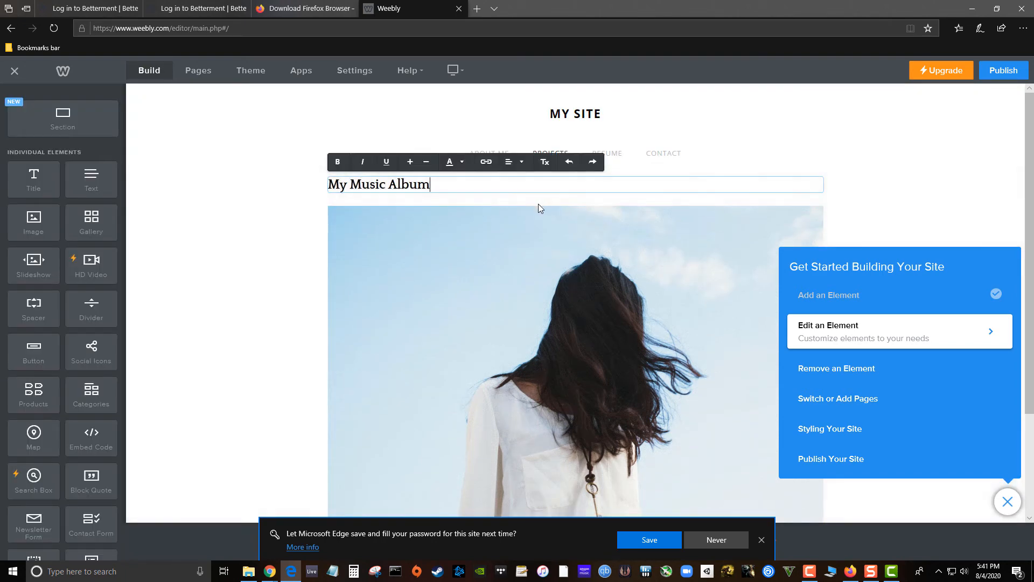
{"action": "left_click", "coordinate": [540, 204]}
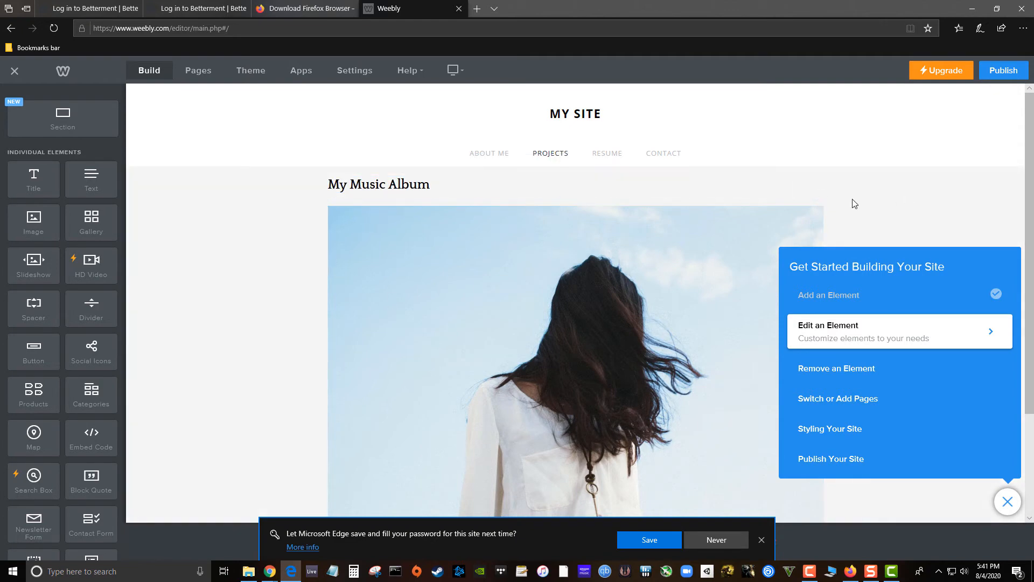
{"action": "left_click", "coordinate": [822, 203]}
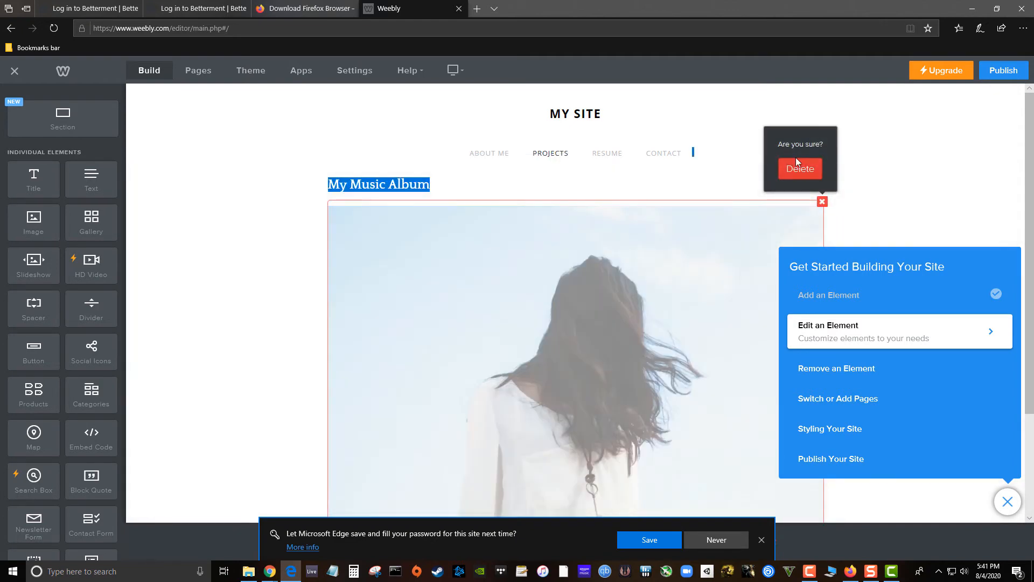
- Delete the photo and replace the placeholder text with 'This is reflection on making my own origianl music album using computer software'
{"action": "left_click", "coordinate": [799, 168]}
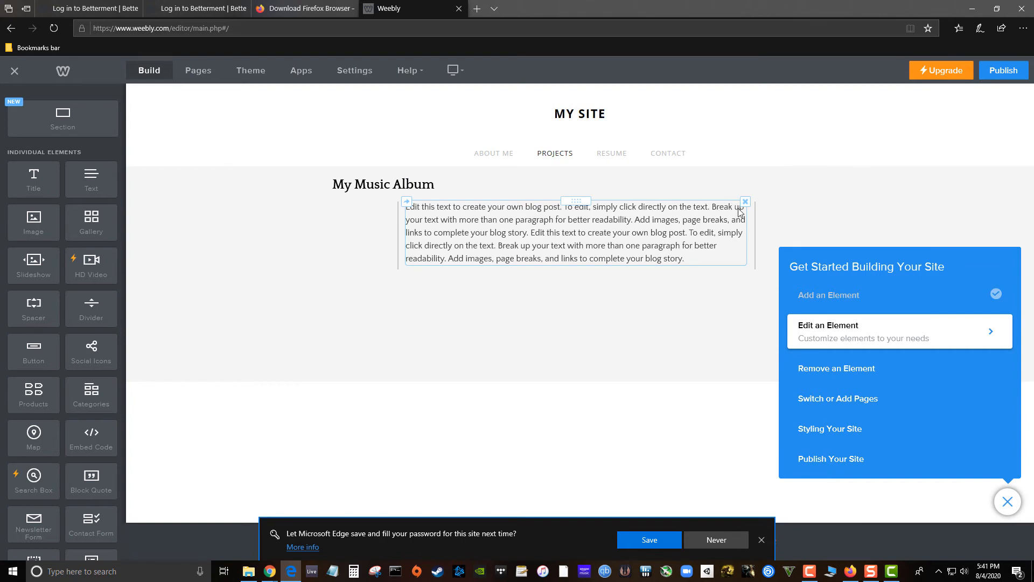
{"action": "left_click", "coordinate": [746, 202]}
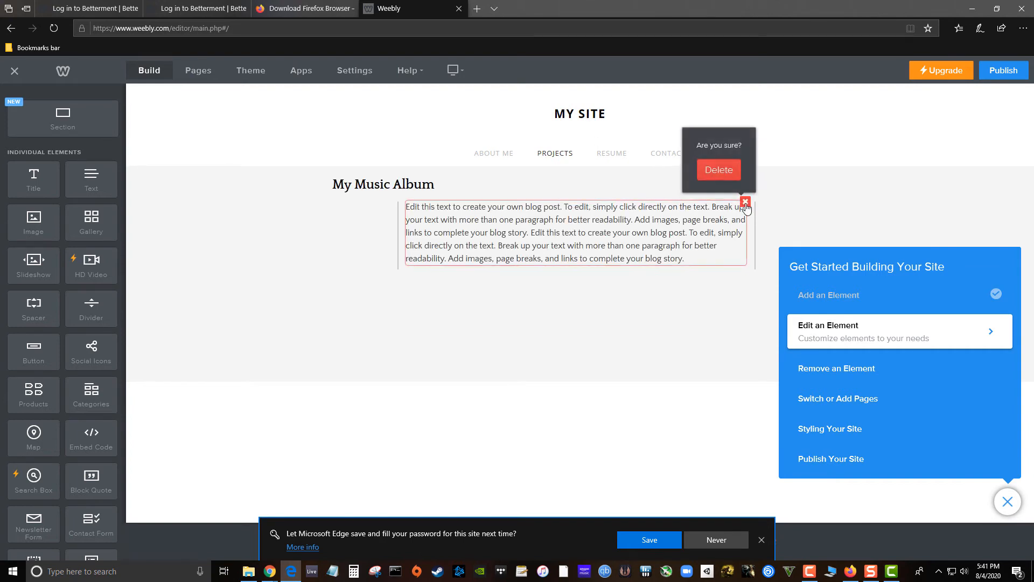
{"action": "left_click", "coordinate": [690, 261]}
{"action": "left_click_drag", "start_coordinate": [691, 260], "coordinate": [226, 176]}
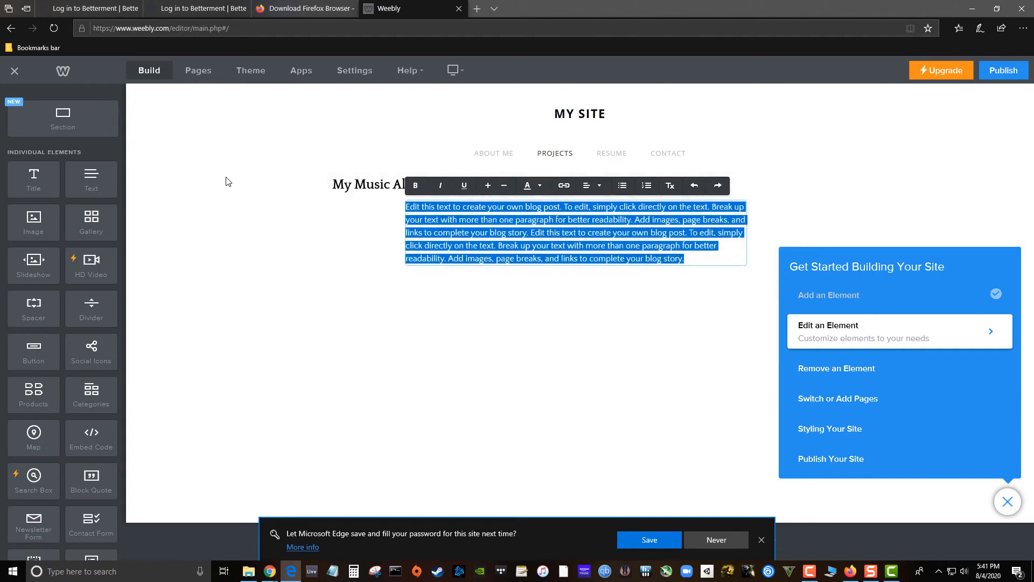
{"action": "key", "text": "BackSpace"}
{"action": "type", "text": "Th"}
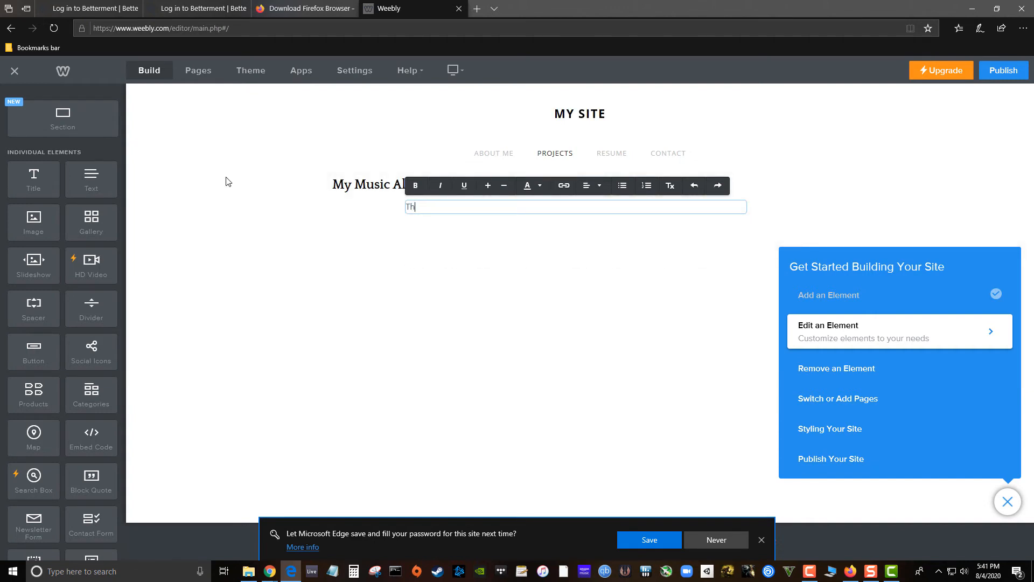
{"action": "type", "text": "is is reflection on making my own or"}
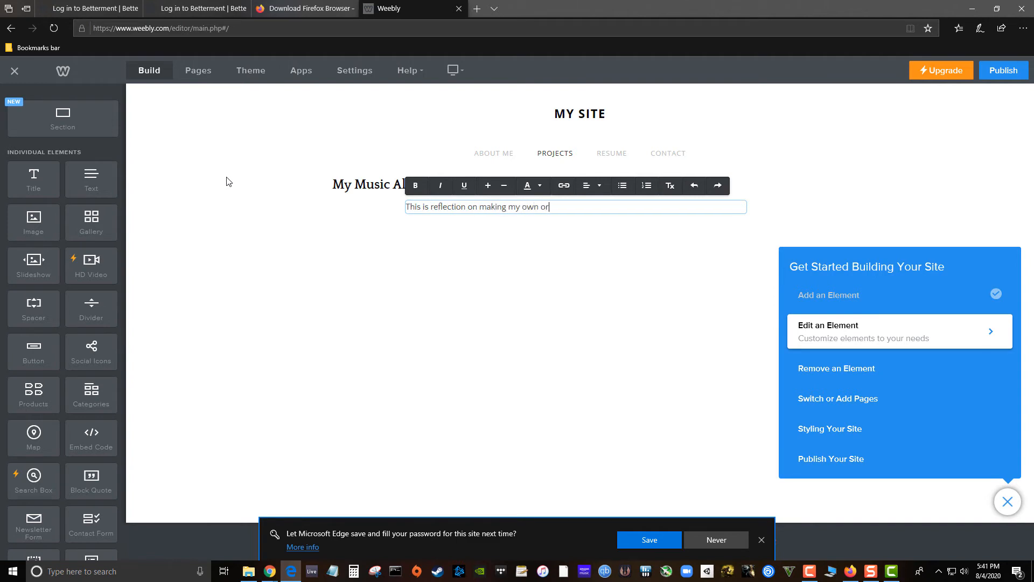
{"action": "type", "text": "igian"}
{"action": "type", "text": "l music album using computer soft"}
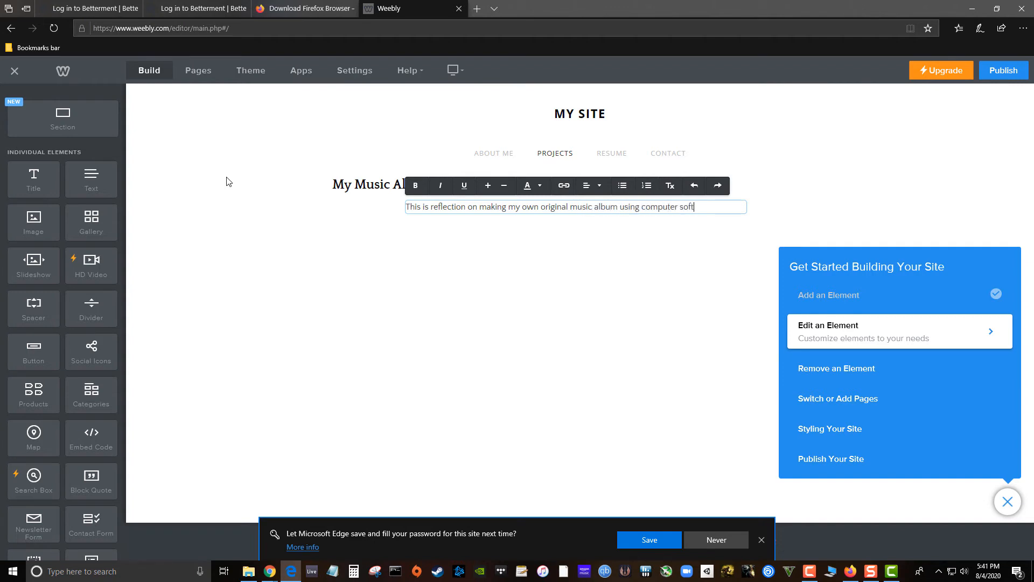
{"action": "type", "text": "ware."}
{"action": "left_click", "coordinate": [602, 238]}
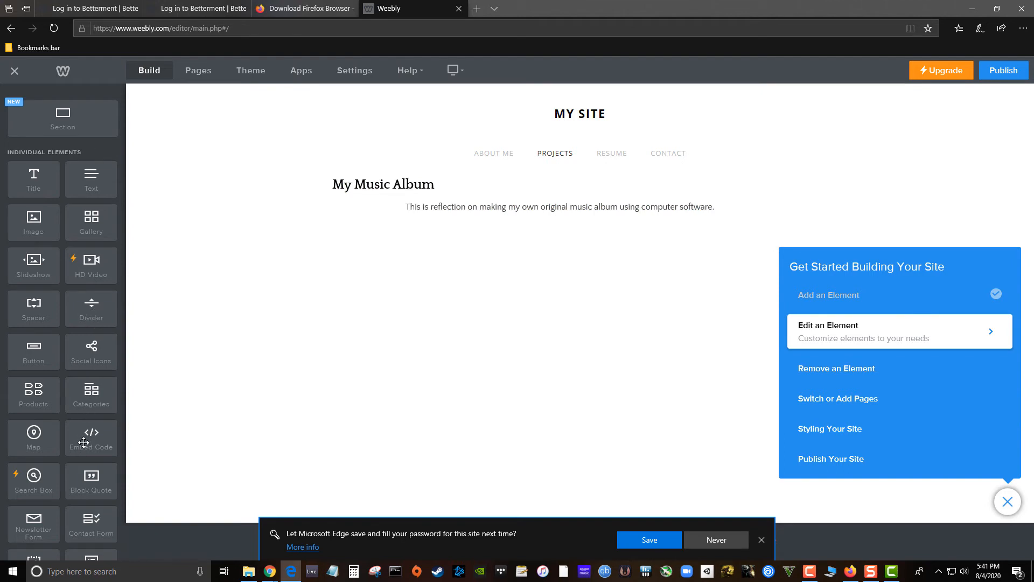
- Add an Embed Code block above the reflection sentence and clear its placeholder HTML
{"action": "left_click_drag", "start_coordinate": [86, 437], "coordinate": [541, 207]}
{"action": "left_click_drag", "start_coordinate": [422, 215], "coordinate": [473, 212]}
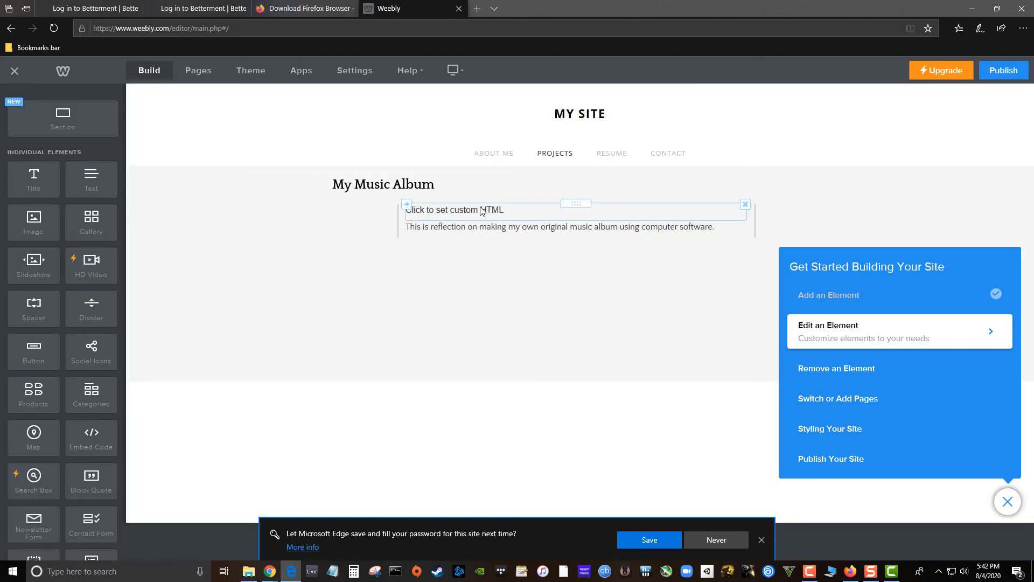
{"action": "left_click", "coordinate": [481, 210]}
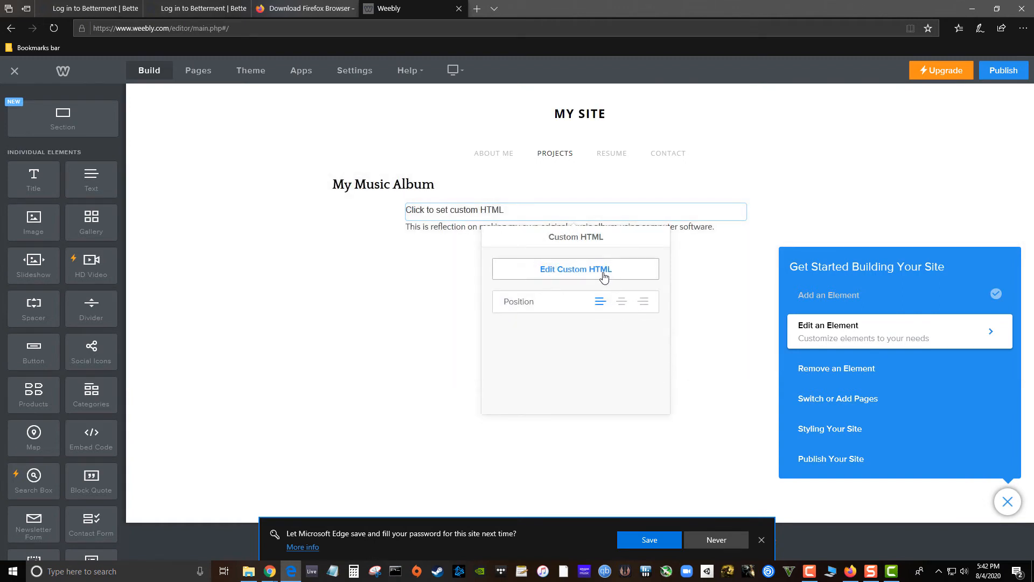
{"action": "left_click", "coordinate": [559, 270]}
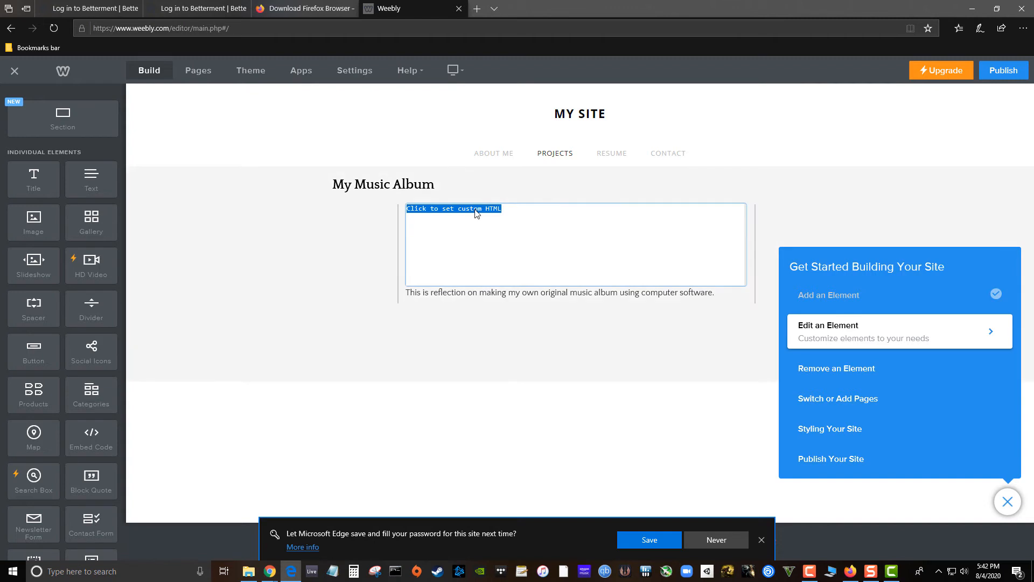
{"action": "key", "text": "BackSpace"}
{"action": "key", "text": "alt+Tab"}
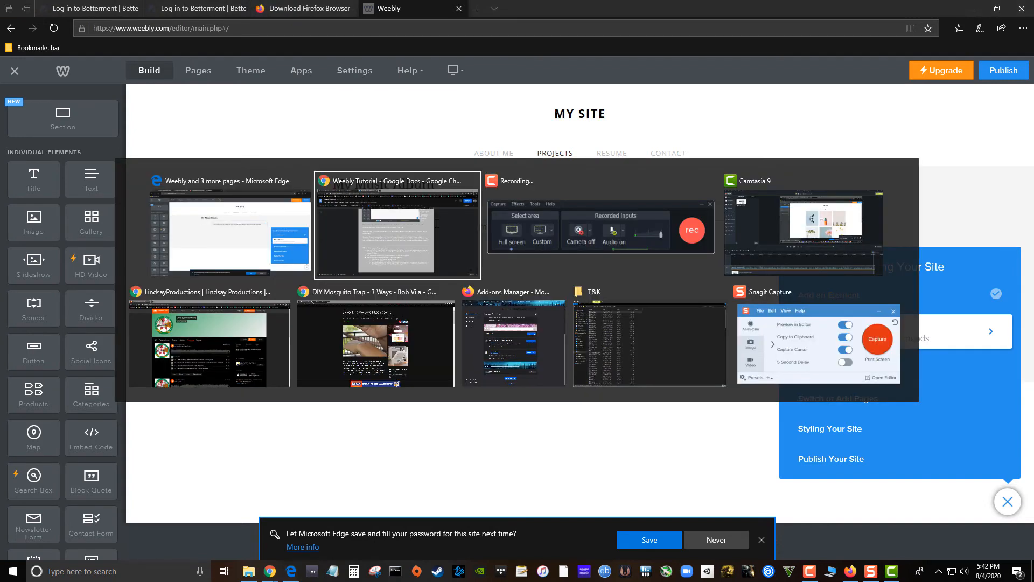
- On the SoundCloud profile, view and select the share link, then close the share dialog
{"action": "key", "text": "Tab"}
{"action": "key", "text": "Tab"}
{"action": "key", "text": "Tab"}
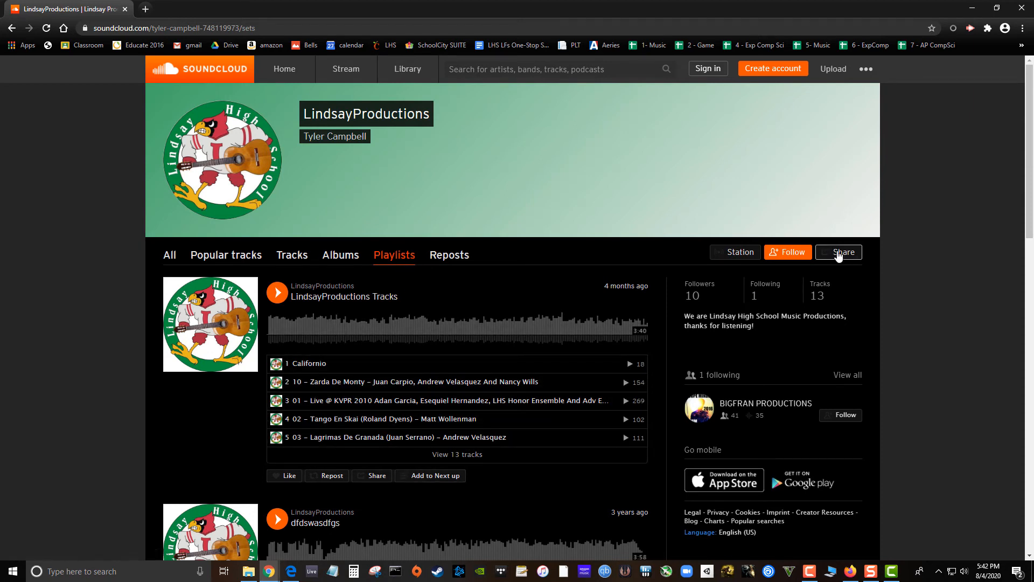
{"action": "left_click", "coordinate": [839, 253]}
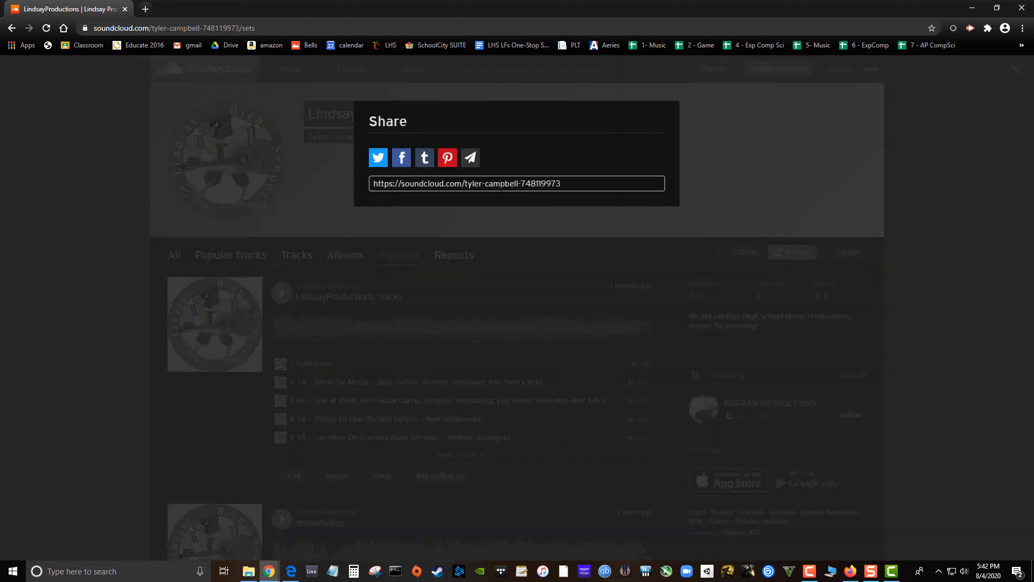
{"action": "left_click", "coordinate": [498, 184]}
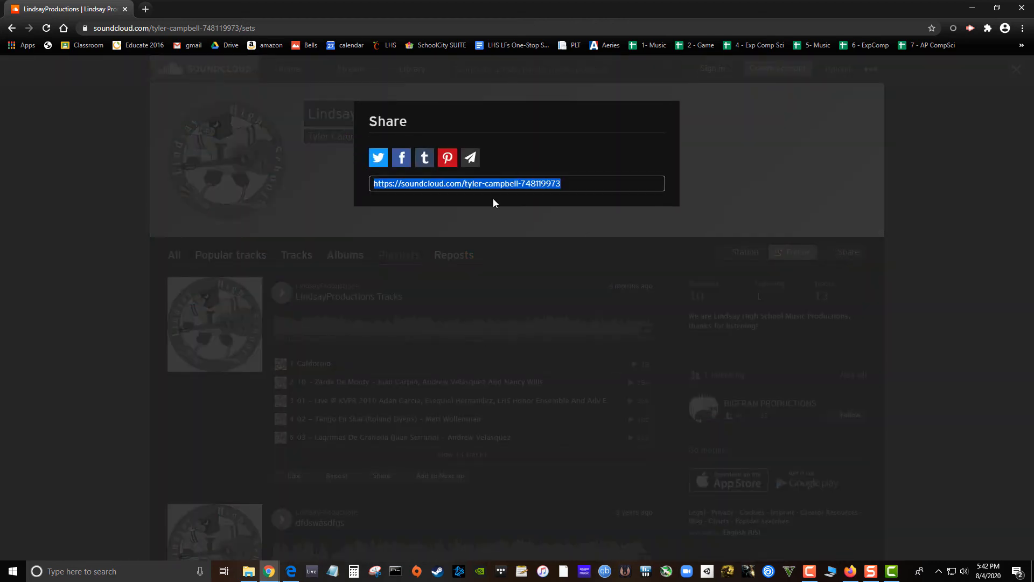
{"action": "left_click", "coordinate": [429, 294]}
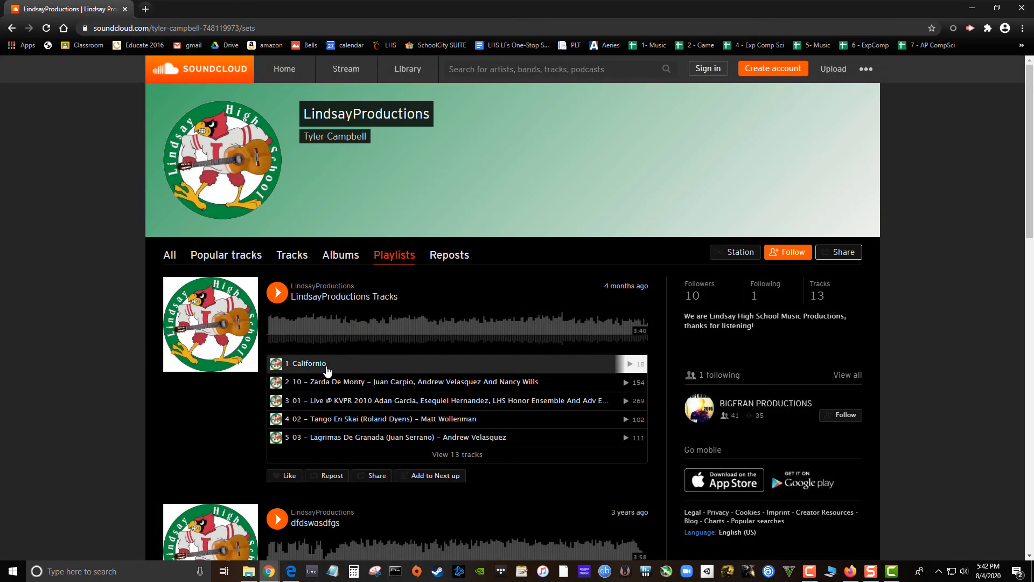
{"action": "key", "text": "alt+Tab"}
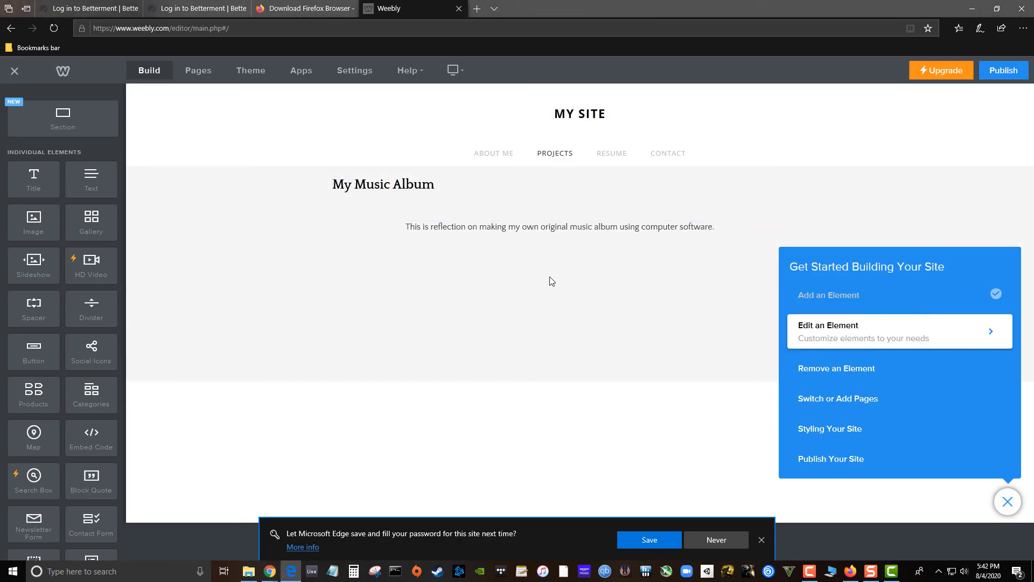
{"action": "key", "text": "alt+Tab"}
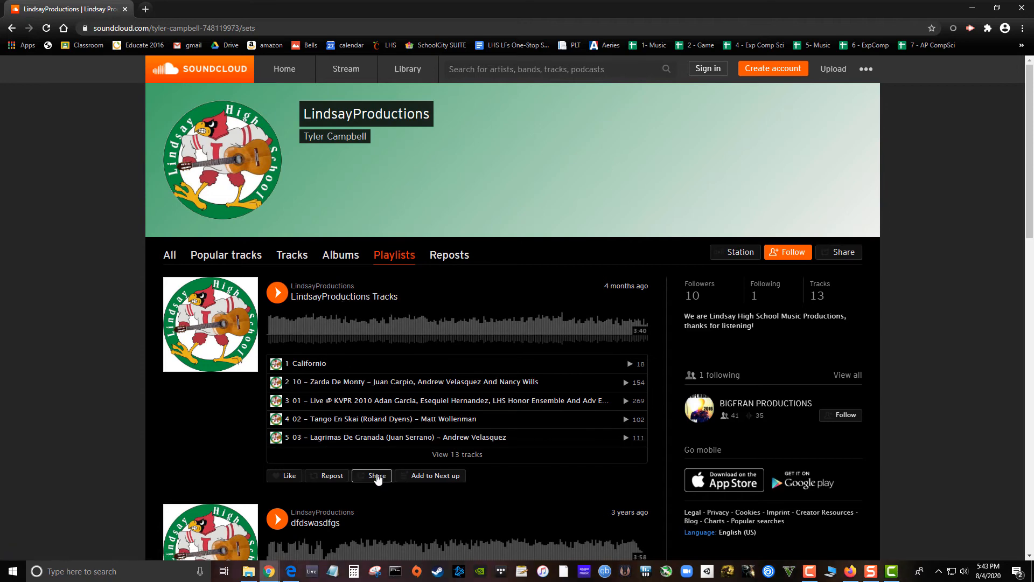
- Show the tracks playlist's embed code with the player colour set to #92766c
{"action": "left_click", "coordinate": [377, 475]}
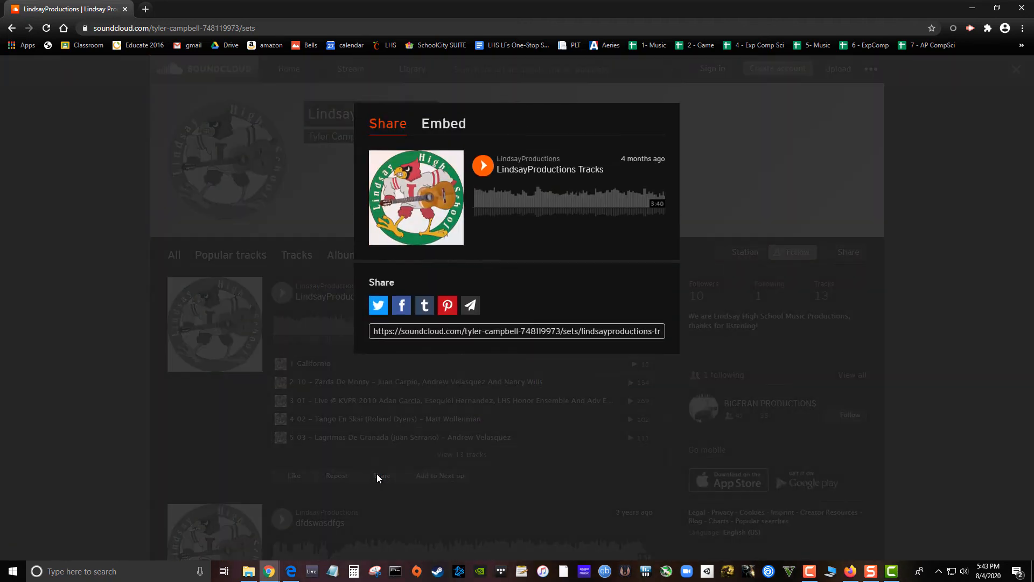
{"action": "left_click", "coordinate": [442, 122]}
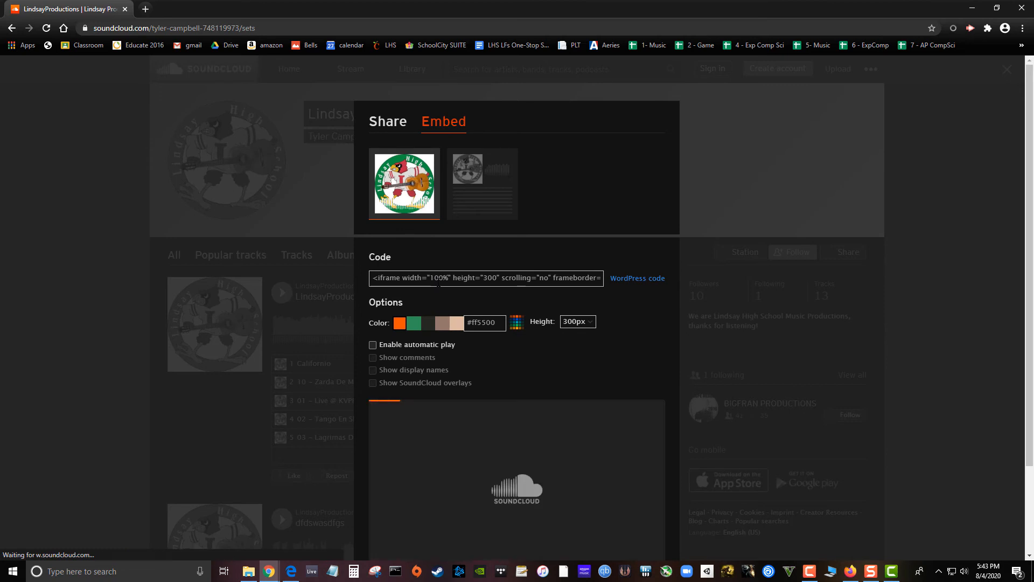
{"action": "left_click", "coordinate": [413, 323]}
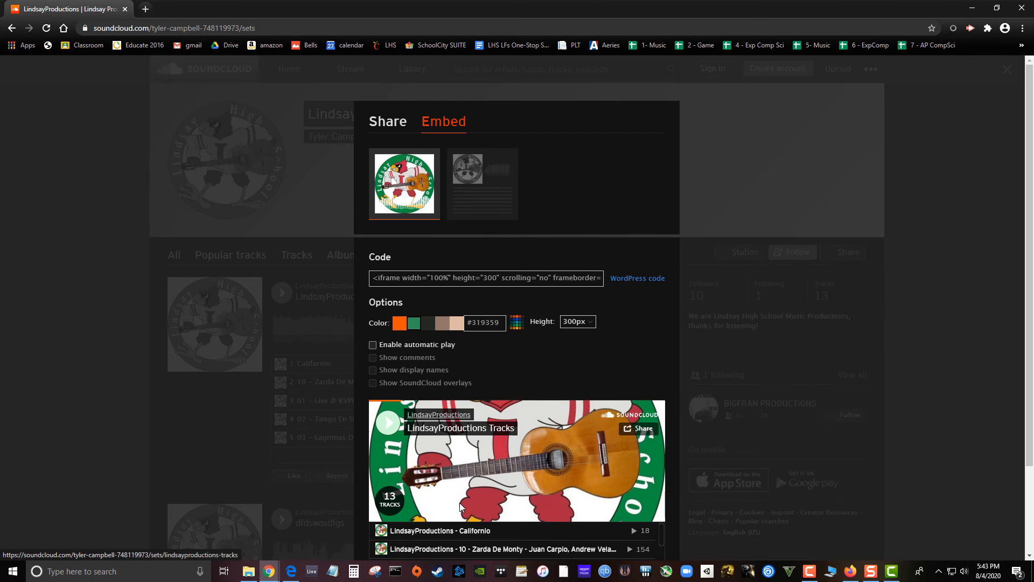
{"action": "left_click", "coordinate": [442, 323]}
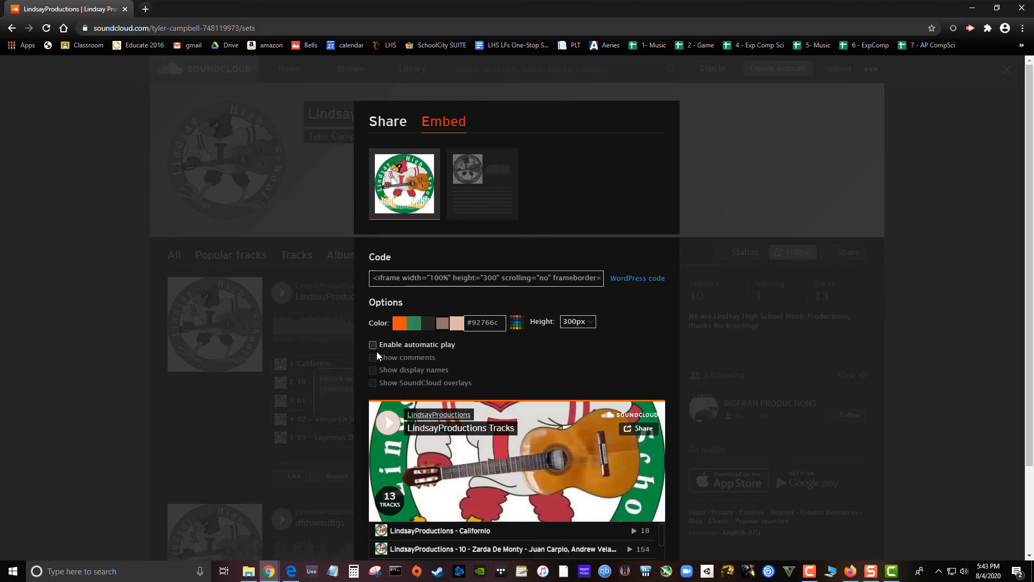
- Copy the playlist embed code and return to the Weebly editor
{"action": "mouse_move", "coordinate": [377, 353]}
{"action": "mouse_move", "coordinate": [387, 377]}
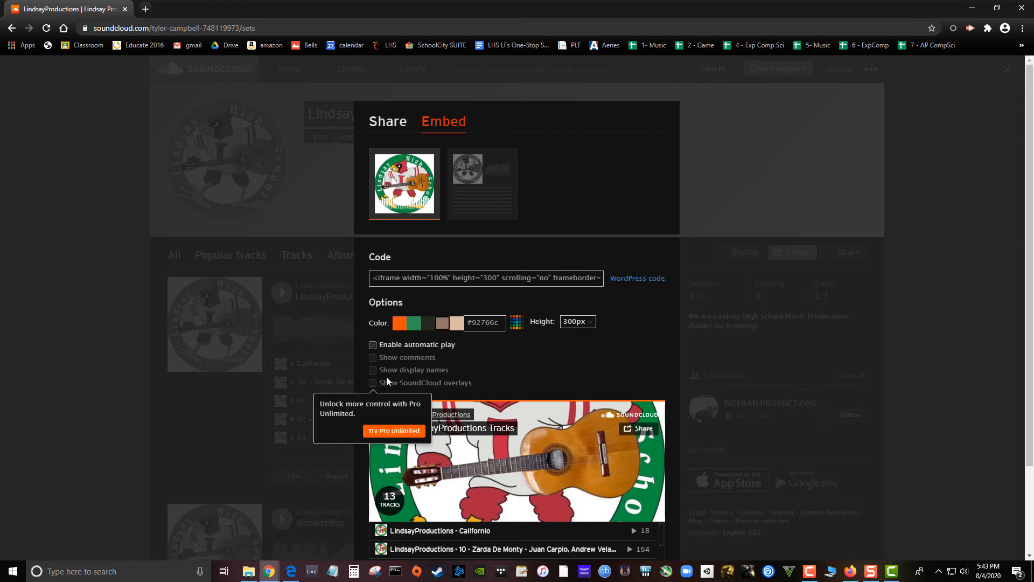
{"action": "scroll", "coordinate": [539, 382], "scroll_direction": "down", "scroll_amount": 2}
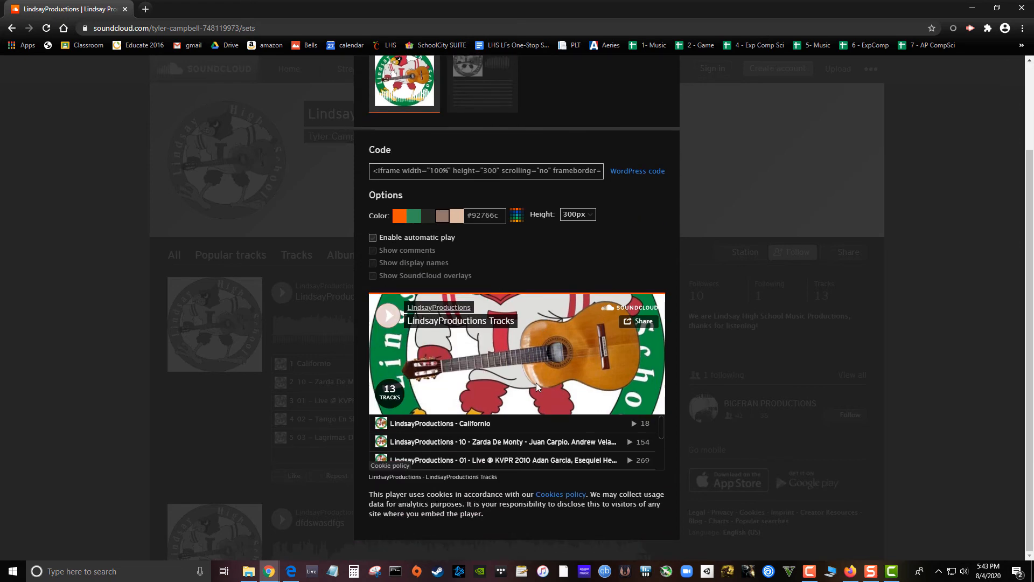
{"action": "scroll", "coordinate": [537, 384], "scroll_direction": "up", "scroll_amount": 2}
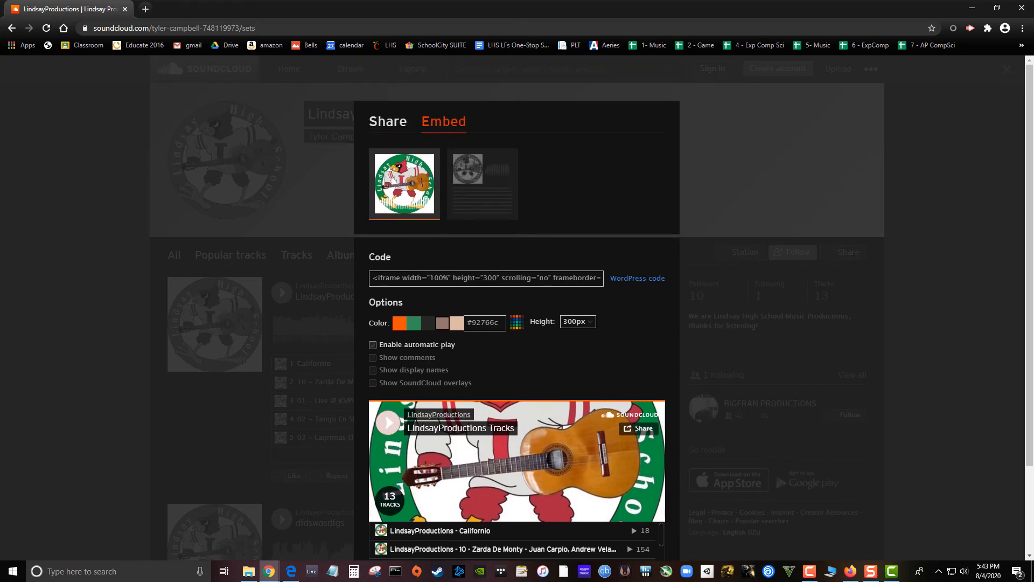
{"action": "left_click", "coordinate": [509, 278]}
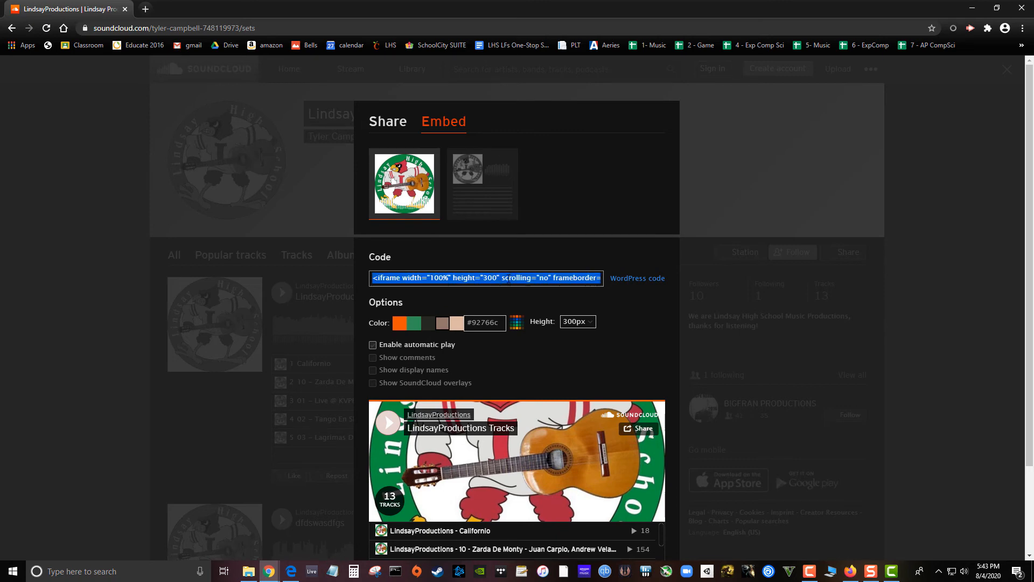
{"action": "right_click", "coordinate": [508, 278]}
{"action": "left_click", "coordinate": [522, 292]}
{"action": "key", "text": "alt+Tab"}
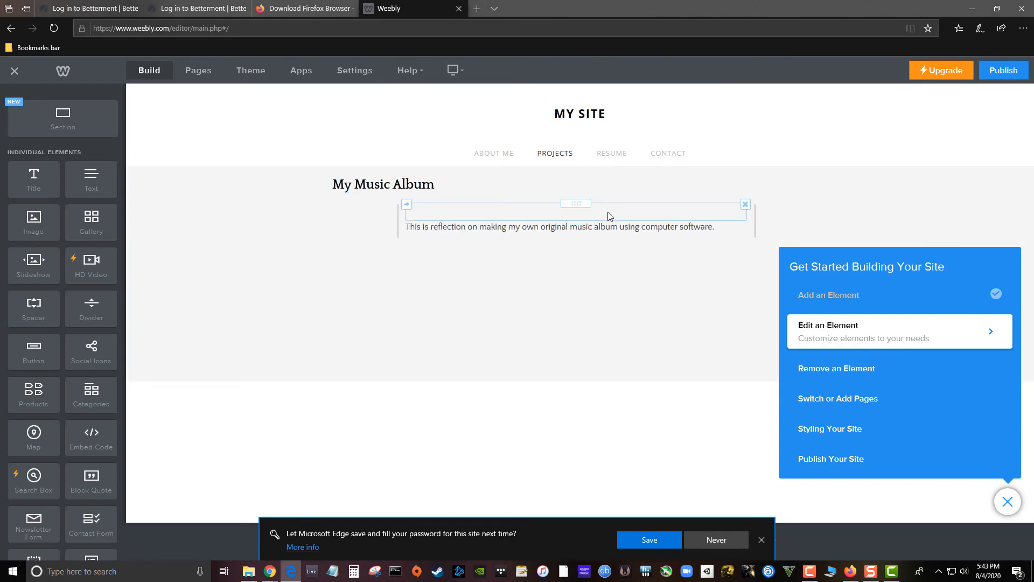
- Paste the SoundCloud playlist embed code into the empty Custom HTML block
{"action": "left_click", "coordinate": [609, 214]}
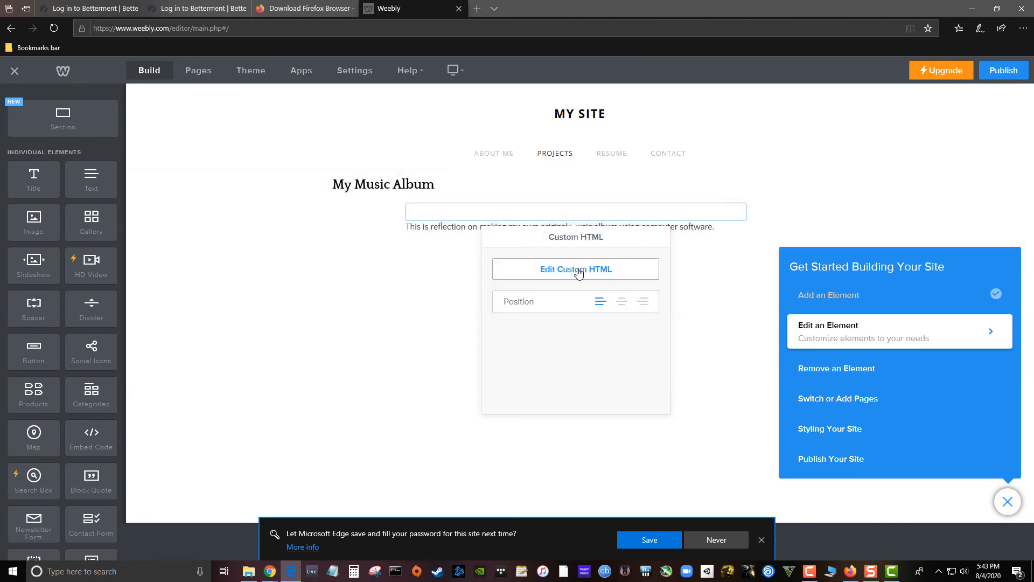
{"action": "left_click", "coordinate": [578, 273]}
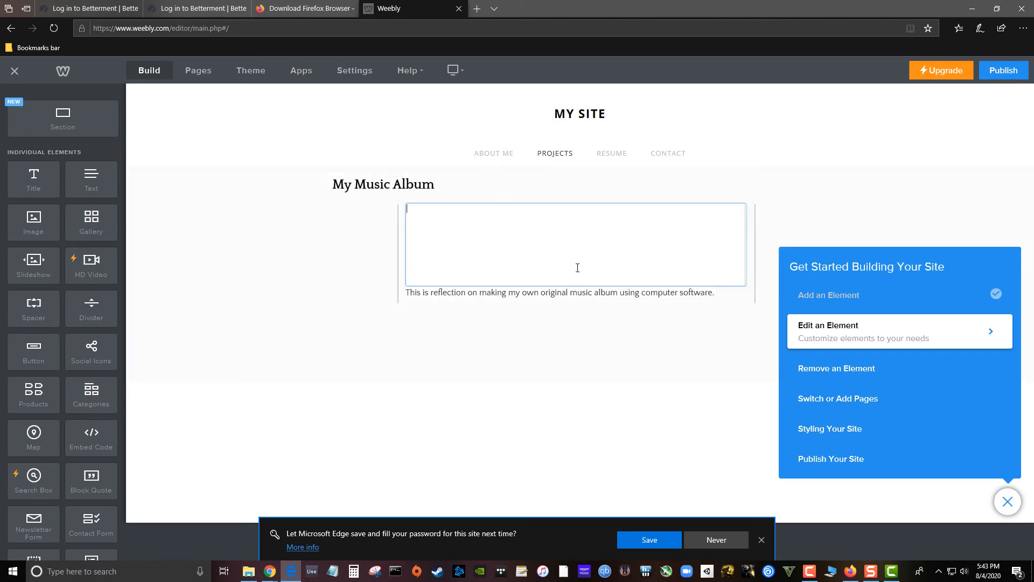
{"action": "right_click", "coordinate": [424, 222]}
{"action": "left_click", "coordinate": [438, 233]}
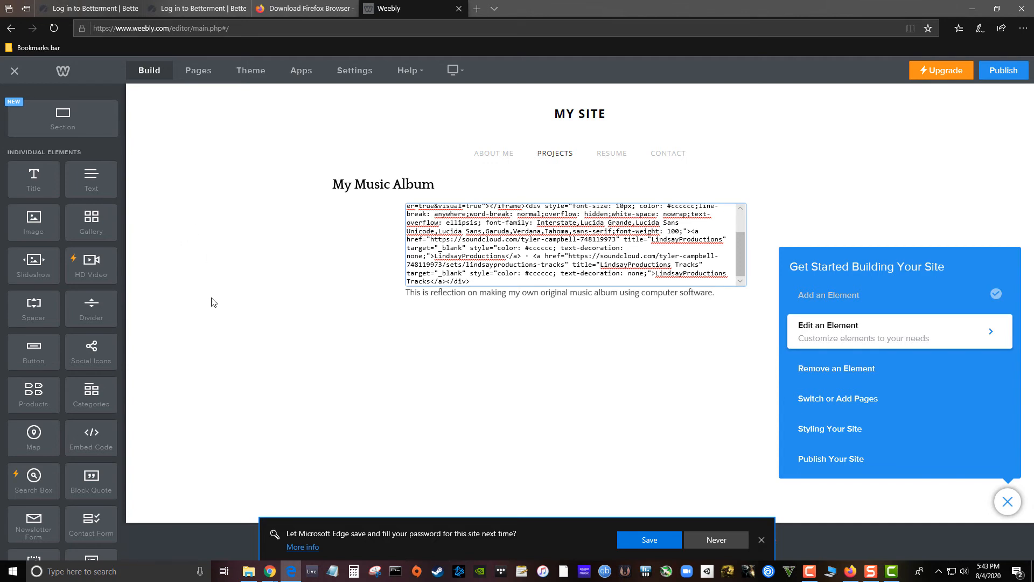
{"action": "left_click", "coordinate": [213, 302]}
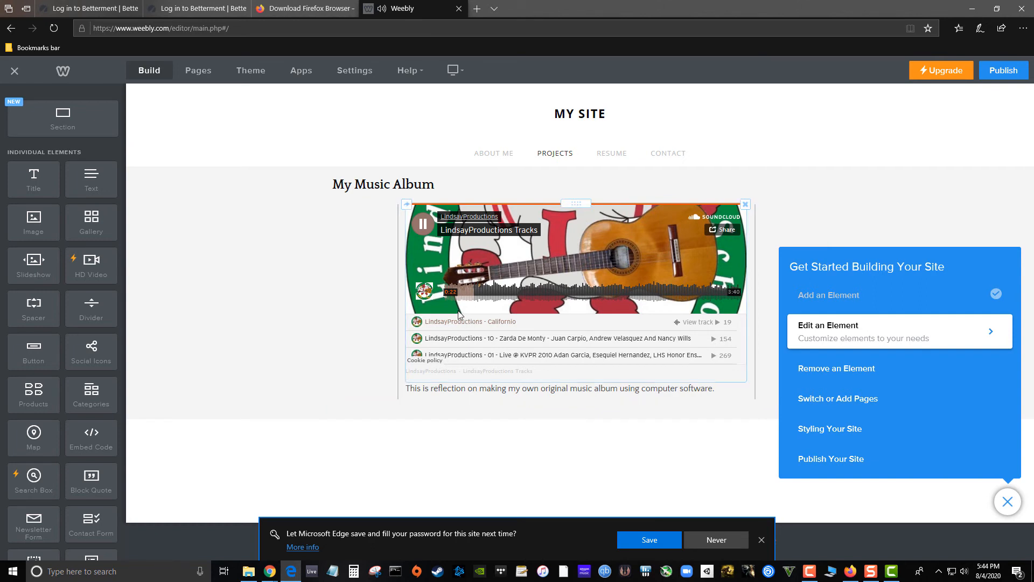
{"action": "left_click", "coordinate": [635, 247]}
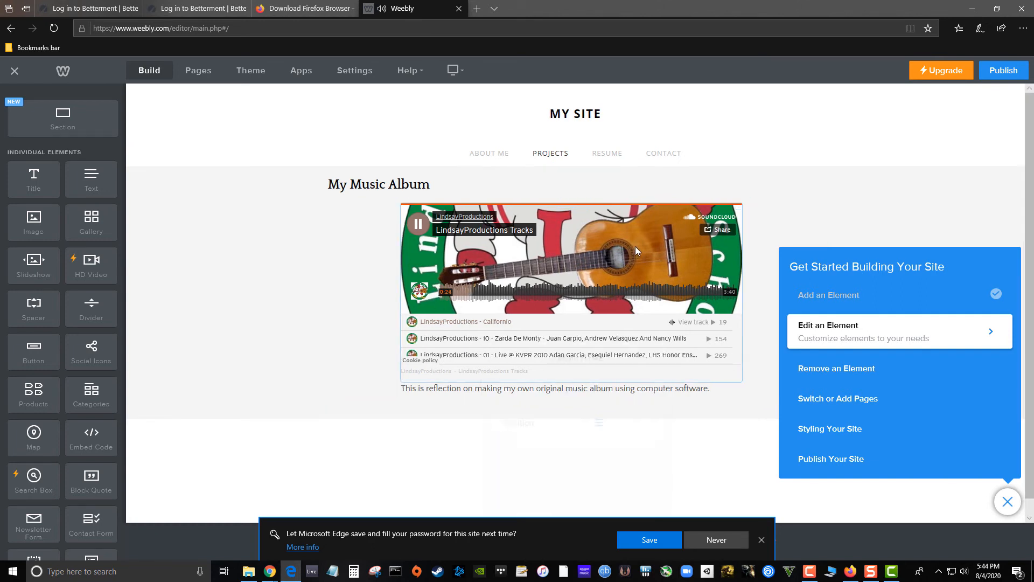
{"action": "left_click", "coordinate": [348, 280]}
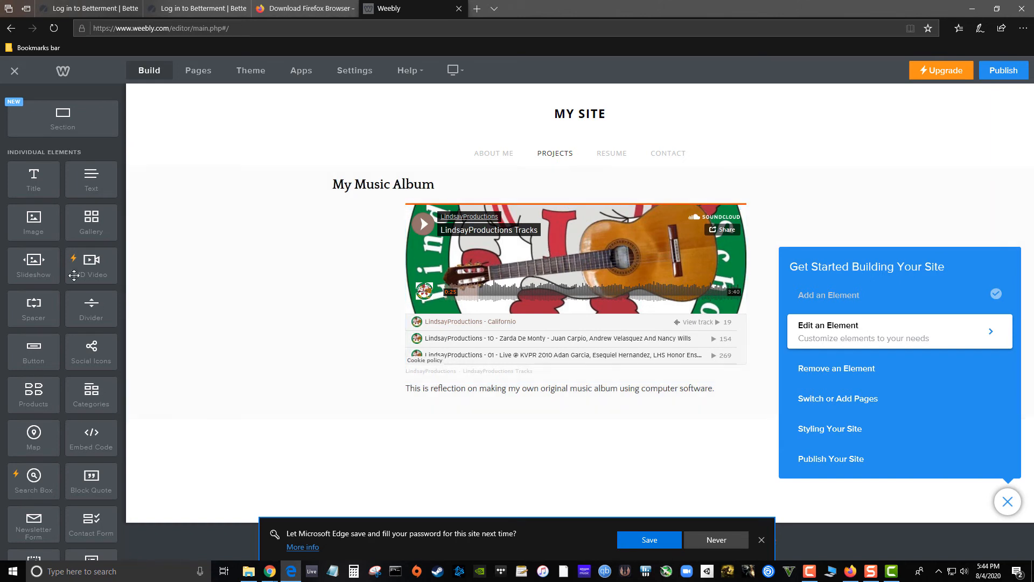
{"action": "left_click_drag", "start_coordinate": [92, 442], "coordinate": [91, 443]}
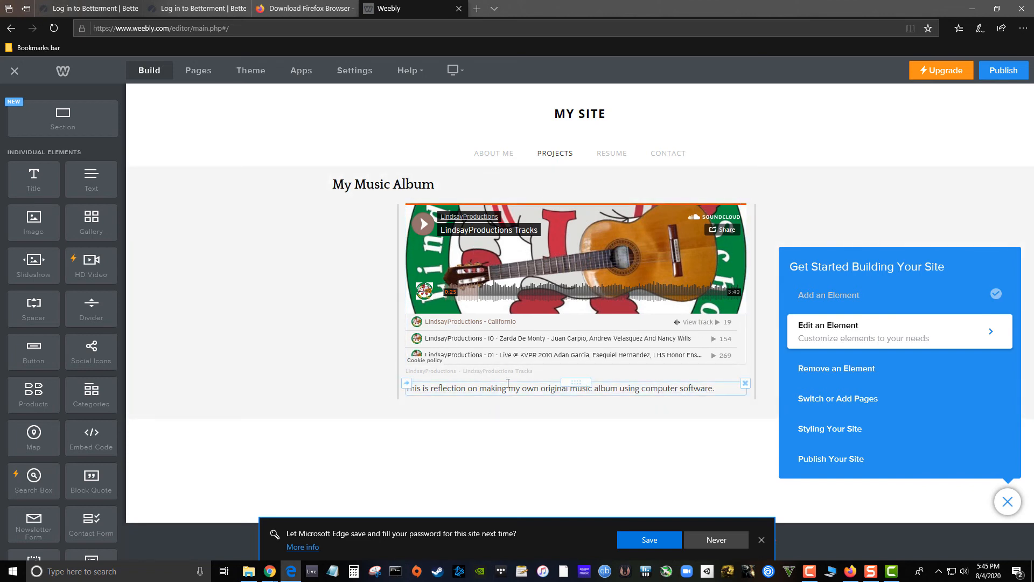
- Change the SoundCloud embed's iframe height from 300 to 600 in its custom HTML
{"action": "left_click", "coordinate": [529, 377]}
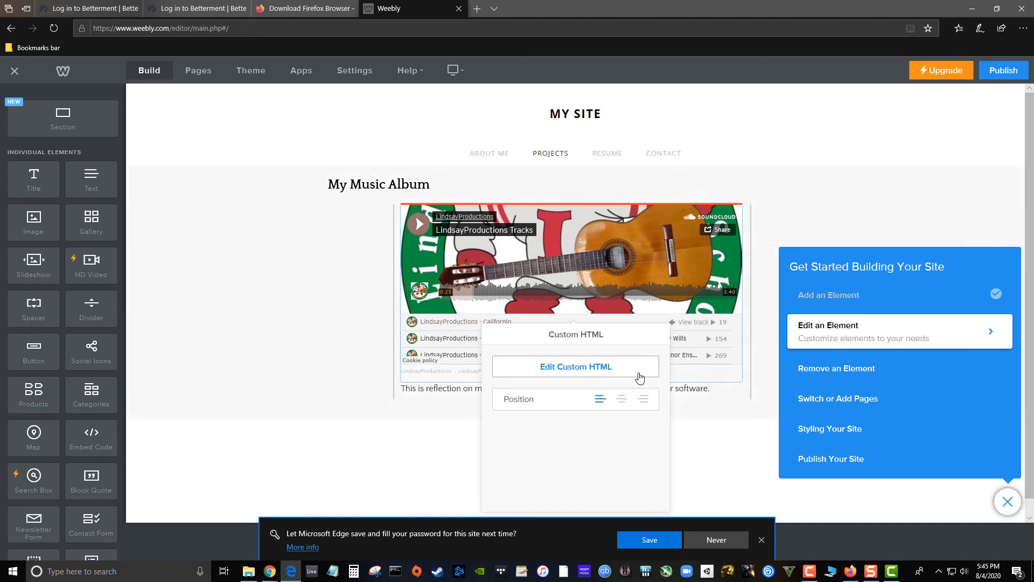
{"action": "left_click", "coordinate": [587, 368]}
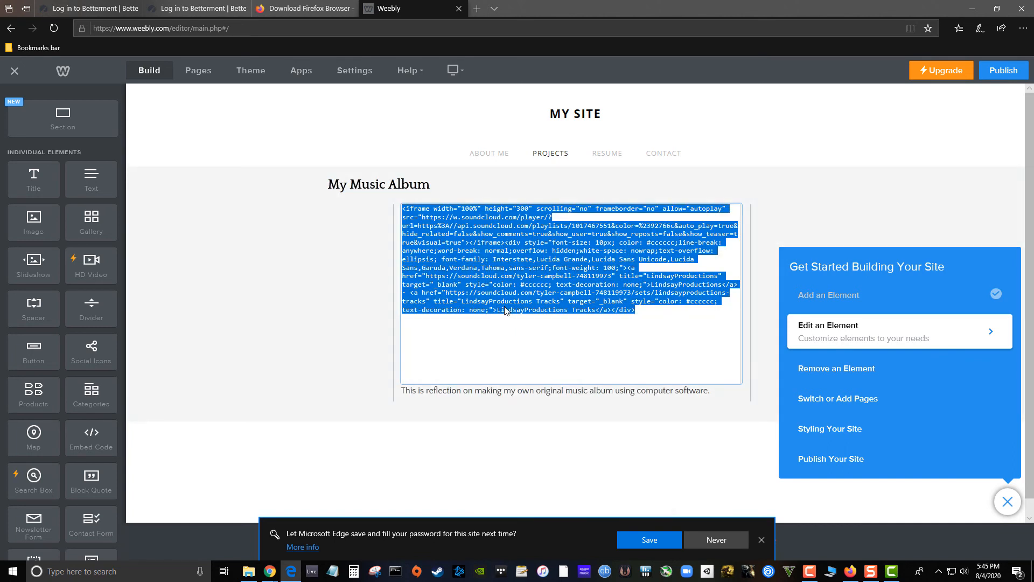
{"action": "left_click", "coordinate": [505, 217]}
{"action": "left_click_drag", "start_coordinate": [462, 209], "coordinate": [468, 210]}
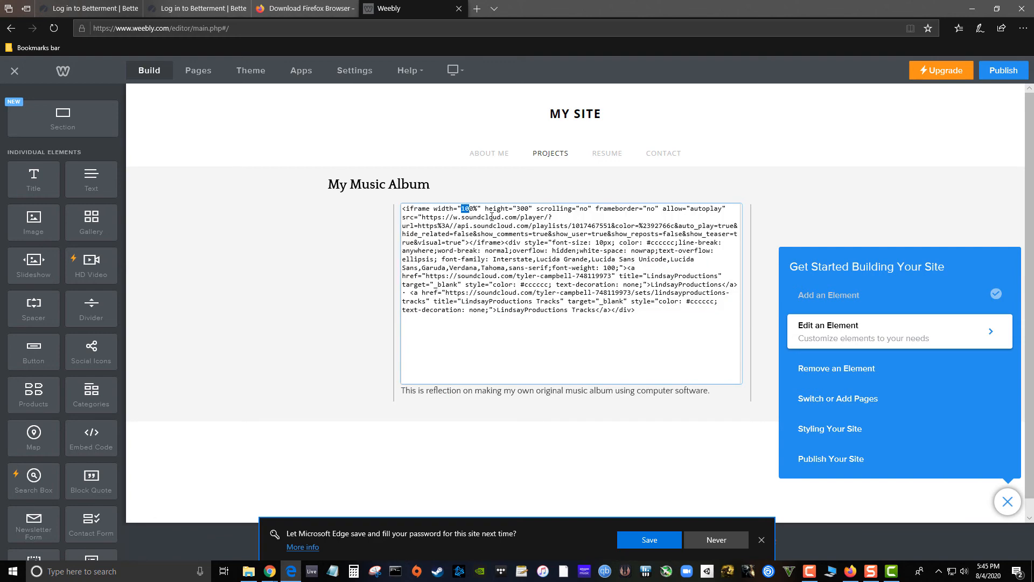
{"action": "left_click", "coordinate": [527, 212]}
{"action": "left_click_drag", "start_coordinate": [517, 209], "coordinate": [530, 210]}
{"action": "type", "text": "600"}
{"action": "left_click", "coordinate": [235, 273]}
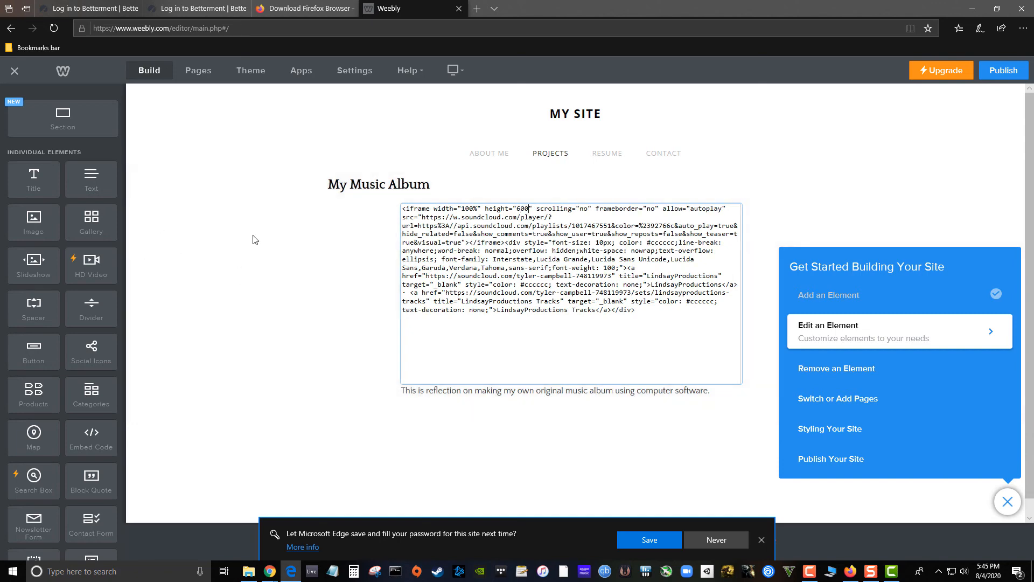
- Reopen the embed's HTML code to verify the 600 height, then close it unchanged
{"action": "scroll", "coordinate": [571, 323], "scroll_direction": "down", "scroll_amount": 2}
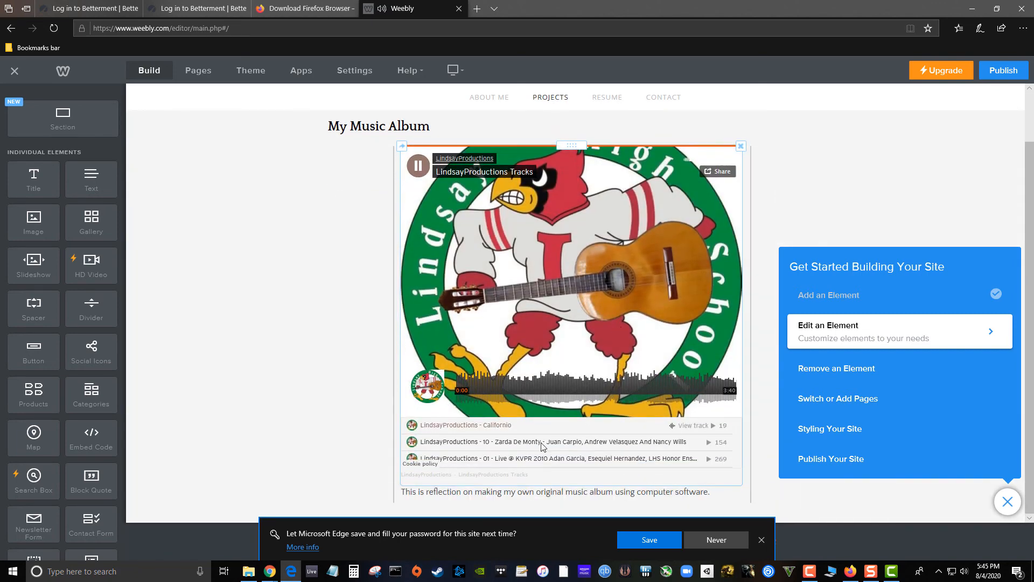
{"action": "scroll", "coordinate": [541, 431], "scroll_direction": "up", "scroll_amount": 2}
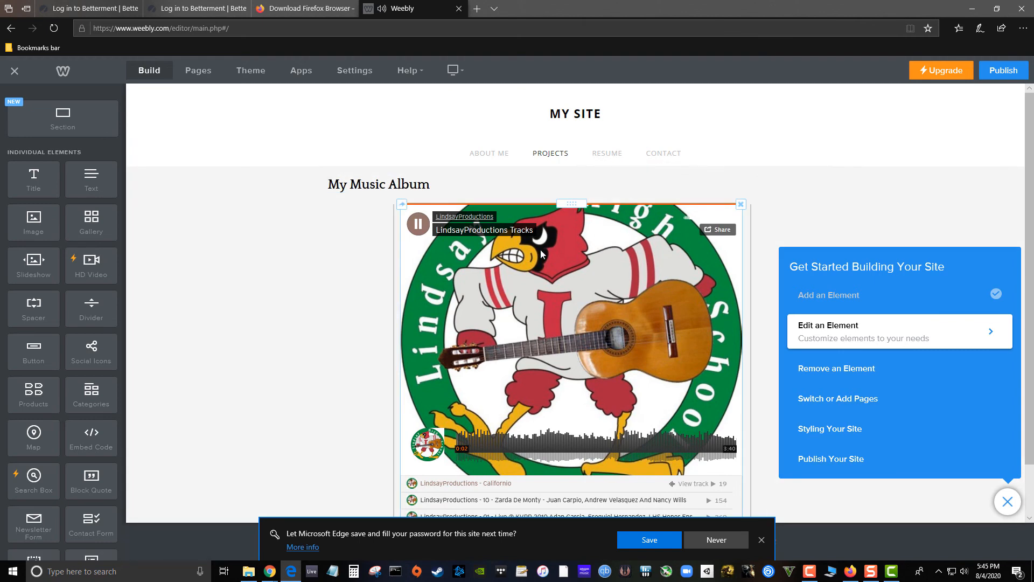
{"action": "left_click", "coordinate": [538, 485]}
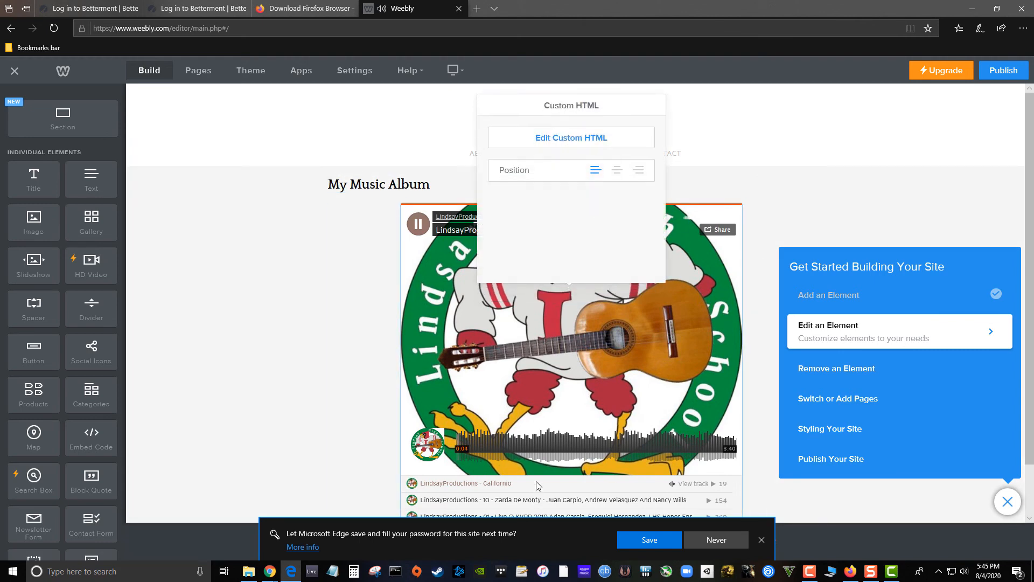
{"action": "left_click", "coordinate": [571, 137]}
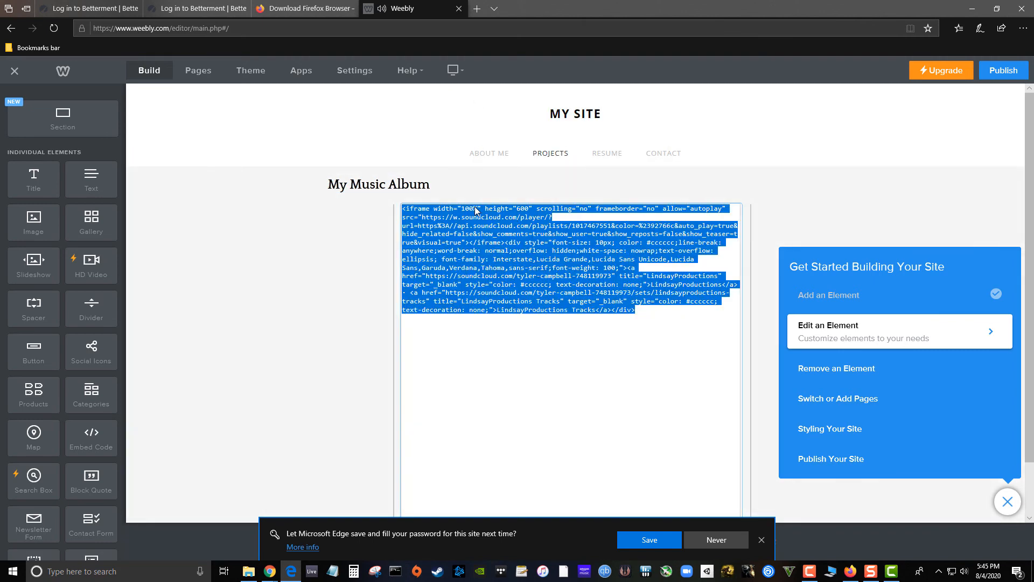
{"action": "left_click", "coordinate": [473, 208]}
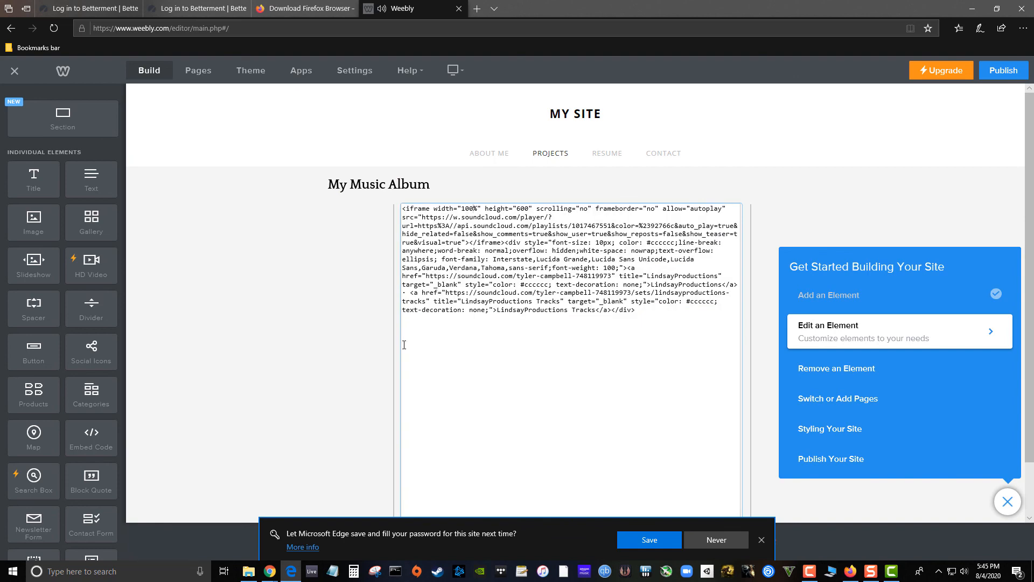
{"action": "left_click", "coordinate": [307, 347]}
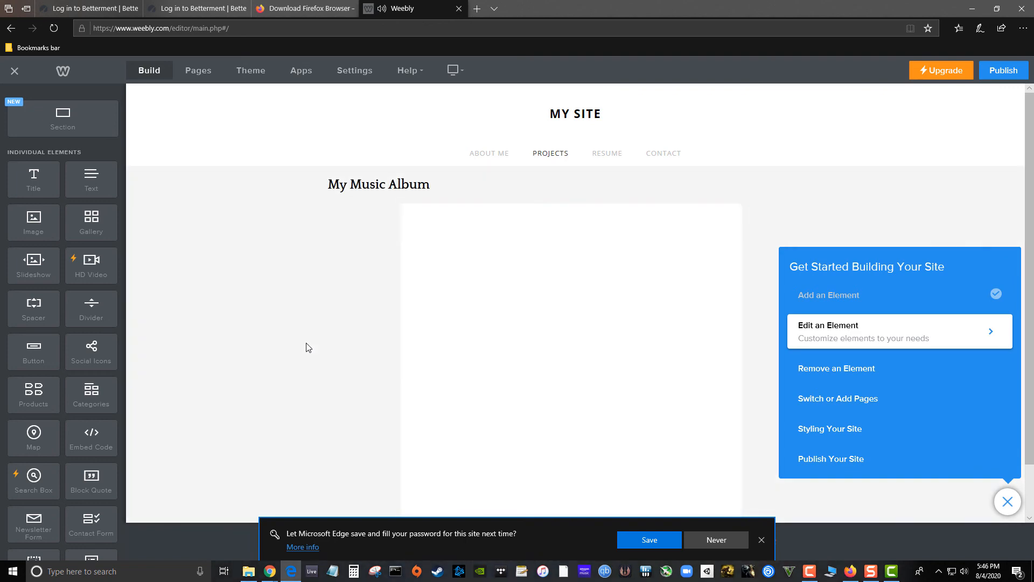
- Delete the spacer elements on the left and right of the SoundCloud player
{"action": "scroll", "coordinate": [308, 348], "scroll_direction": "down", "scroll_amount": 2}
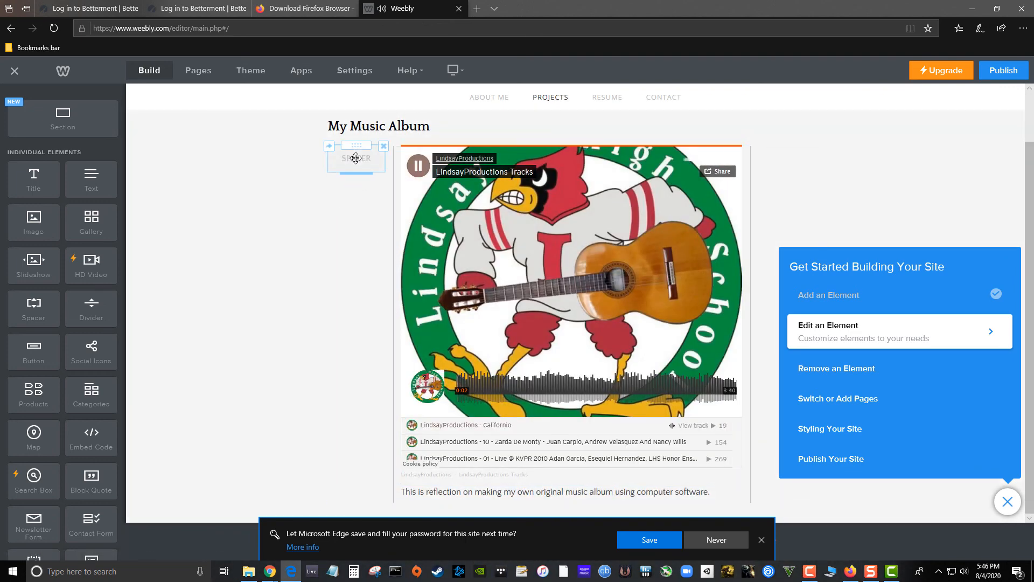
{"action": "scroll", "coordinate": [355, 158], "scroll_direction": "up", "scroll_amount": 3}
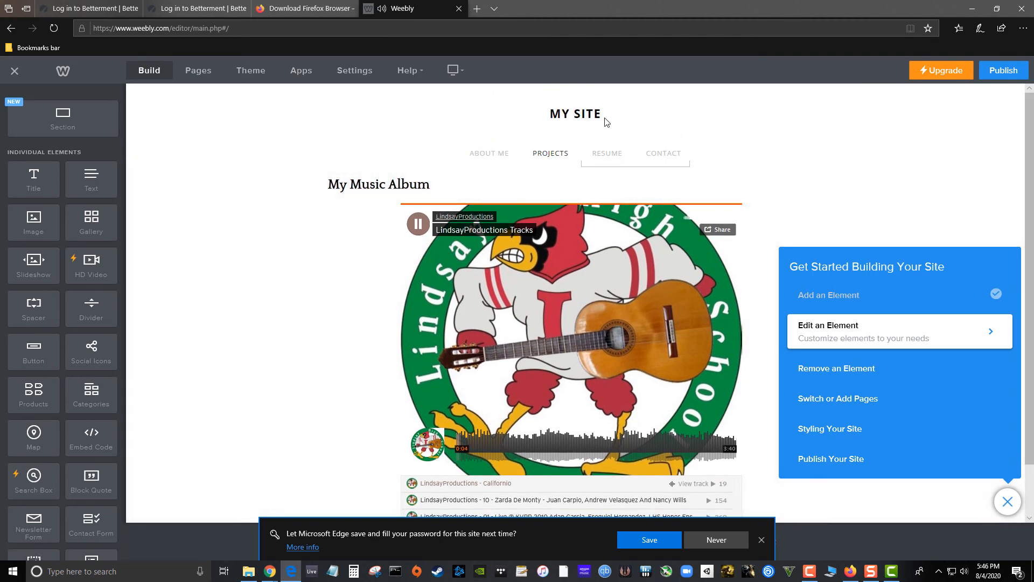
{"action": "mouse_move", "coordinate": [597, 118]}
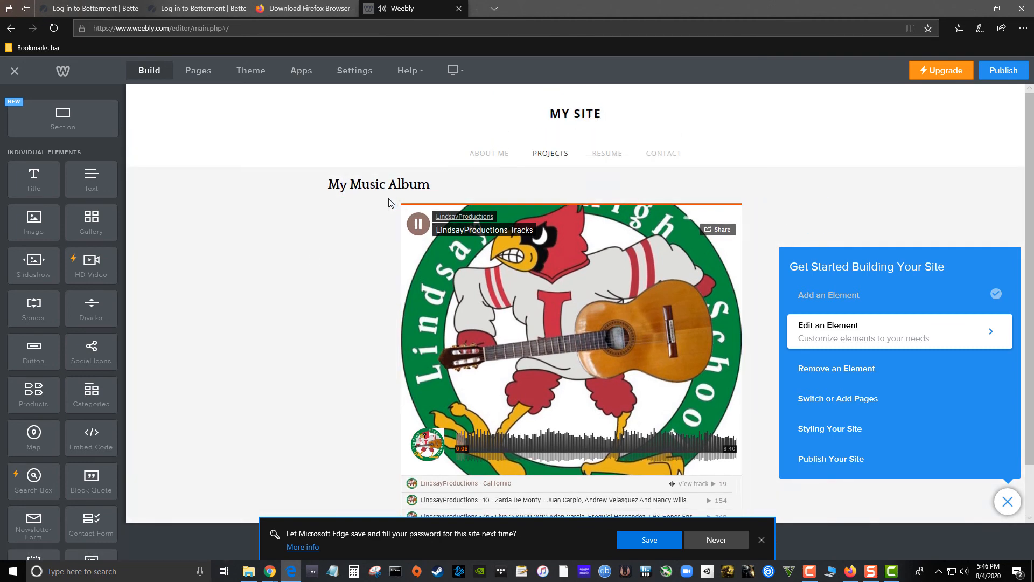
{"action": "left_click", "coordinate": [383, 205]}
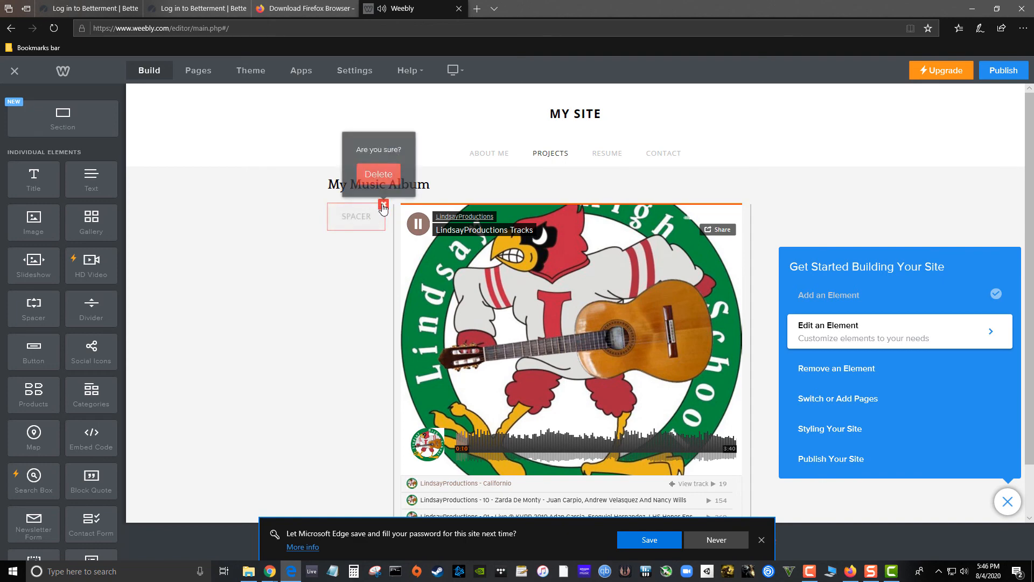
{"action": "left_click", "coordinate": [389, 171]}
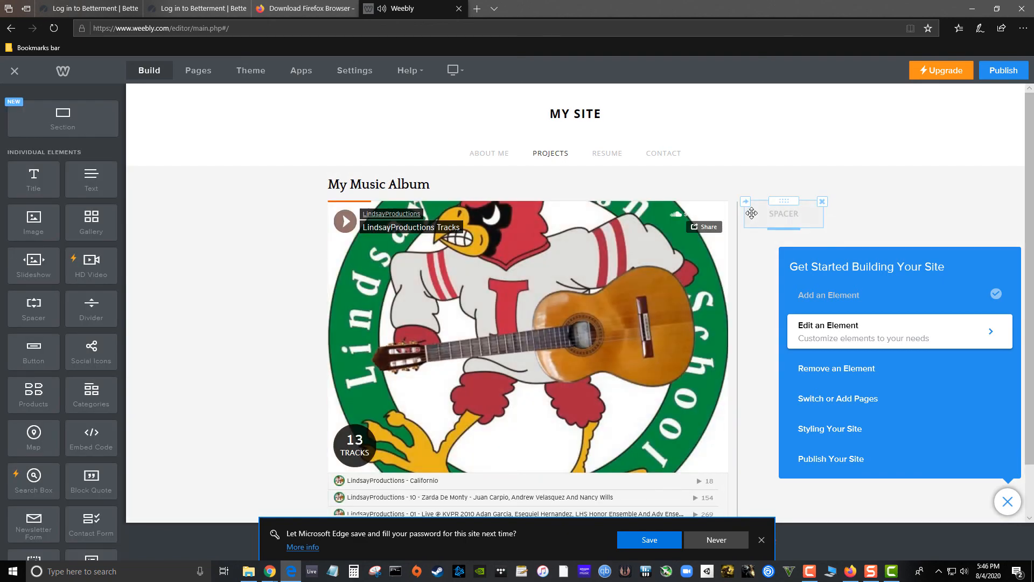
{"action": "left_click", "coordinate": [822, 201]}
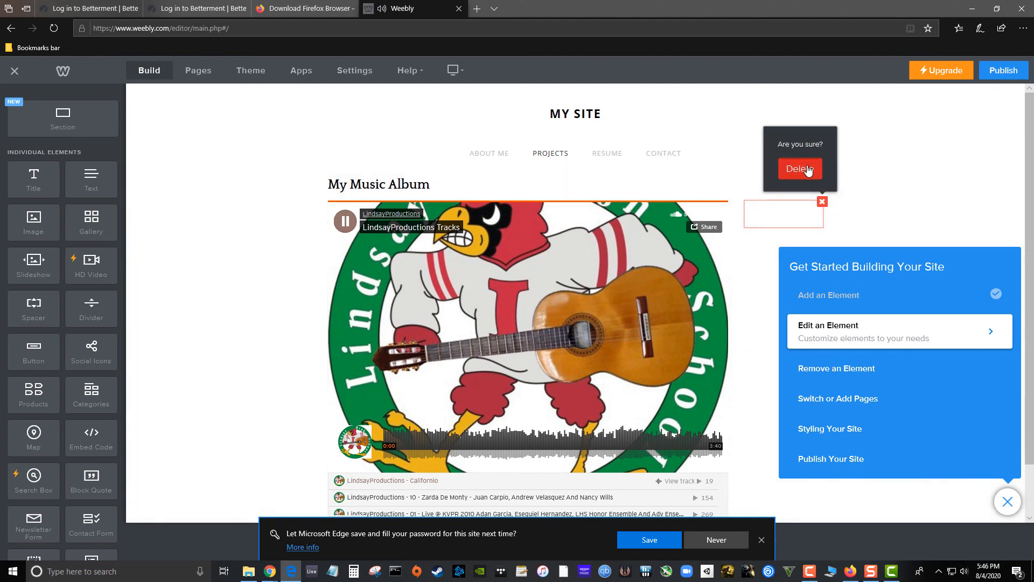
{"action": "left_click", "coordinate": [808, 170]}
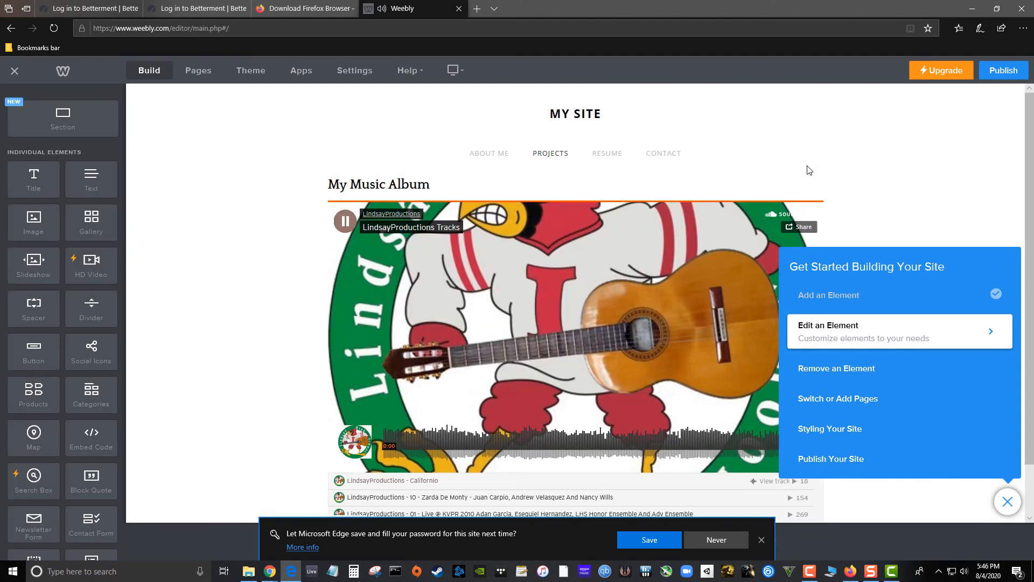
- Scroll the Projects page to check the full-width player and the reflection sentence below it
{"action": "scroll", "coordinate": [576, 241], "scroll_direction": "down", "scroll_amount": 1}
{"action": "scroll", "coordinate": [560, 253], "scroll_direction": "up", "scroll_amount": 1}
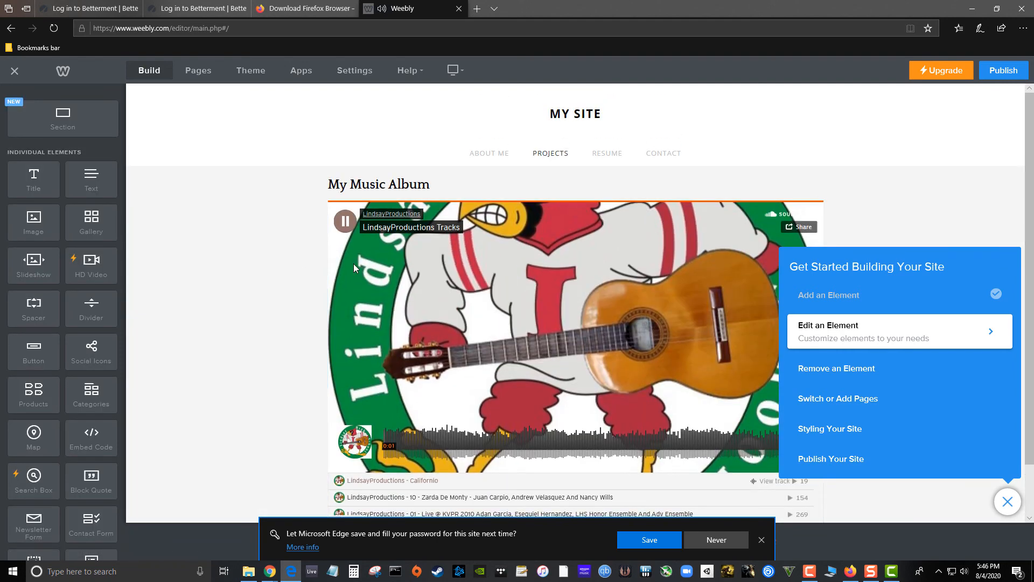
{"action": "scroll", "coordinate": [542, 268], "scroll_direction": "down", "scroll_amount": 1}
{"action": "scroll", "coordinate": [590, 292], "scroll_direction": "up", "scroll_amount": 1}
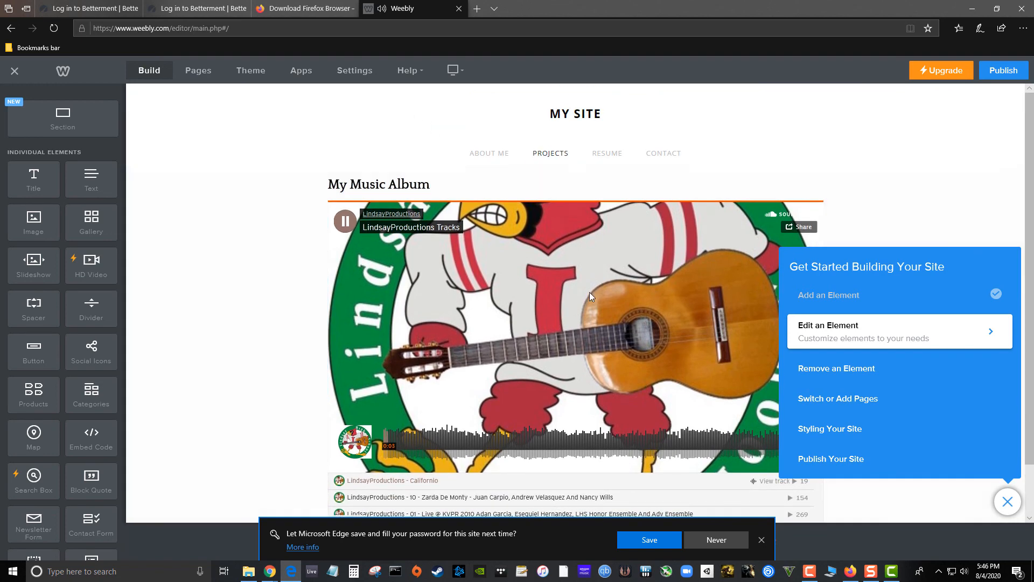
{"action": "scroll", "coordinate": [351, 335], "scroll_direction": "down", "scroll_amount": 1}
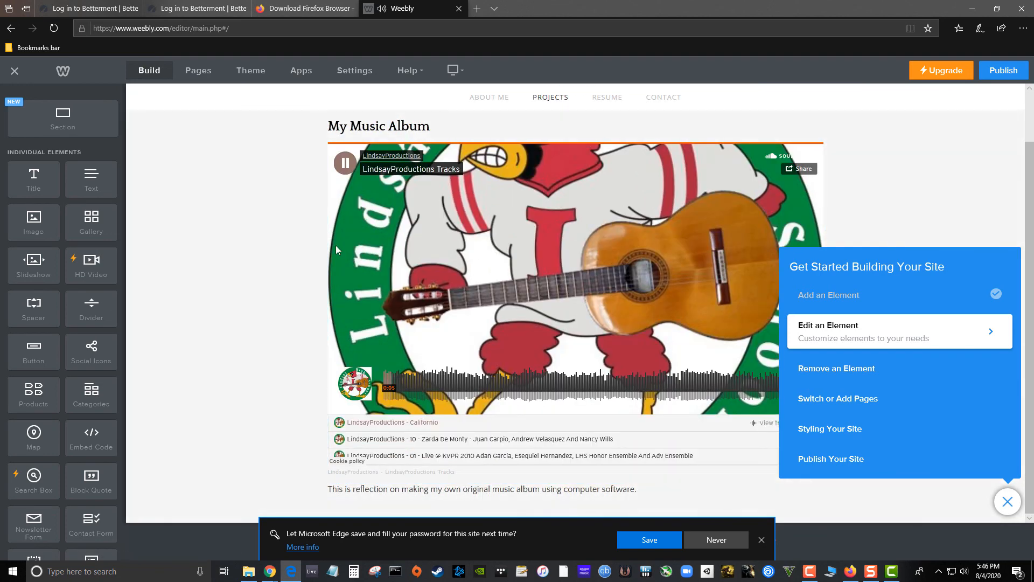
{"action": "scroll", "coordinate": [418, 193], "scroll_direction": "up", "scroll_amount": 1}
{"action": "mouse_move", "coordinate": [604, 155]}
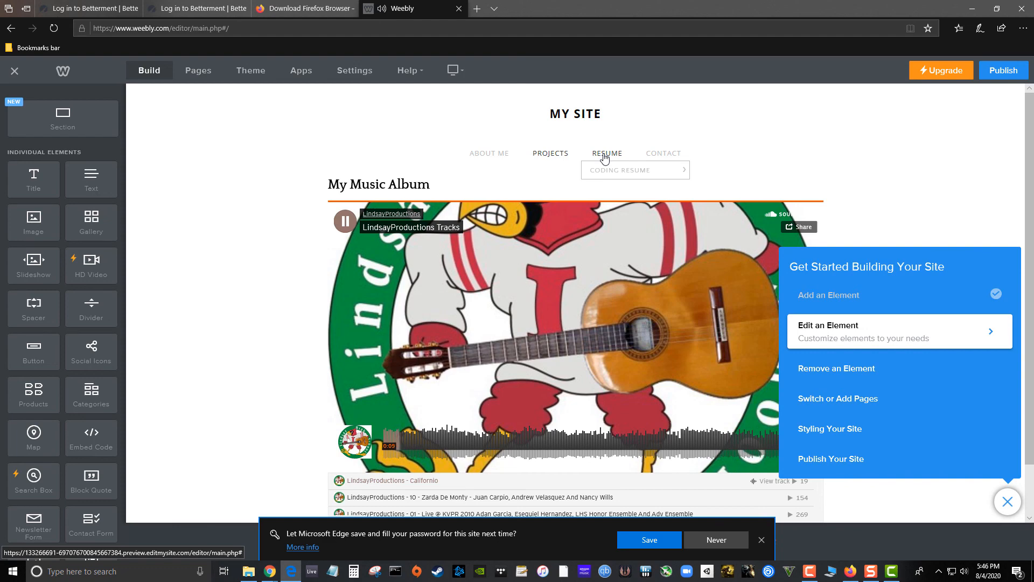
{"action": "left_click", "coordinate": [335, 218]}
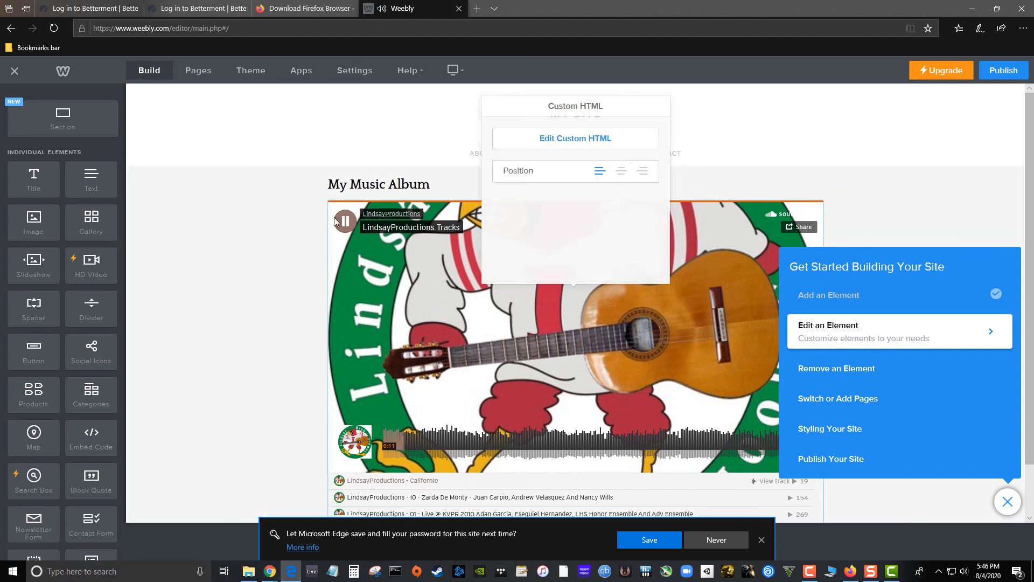
{"action": "left_click", "coordinate": [339, 223]}
{"action": "left_click", "coordinate": [738, 146]}
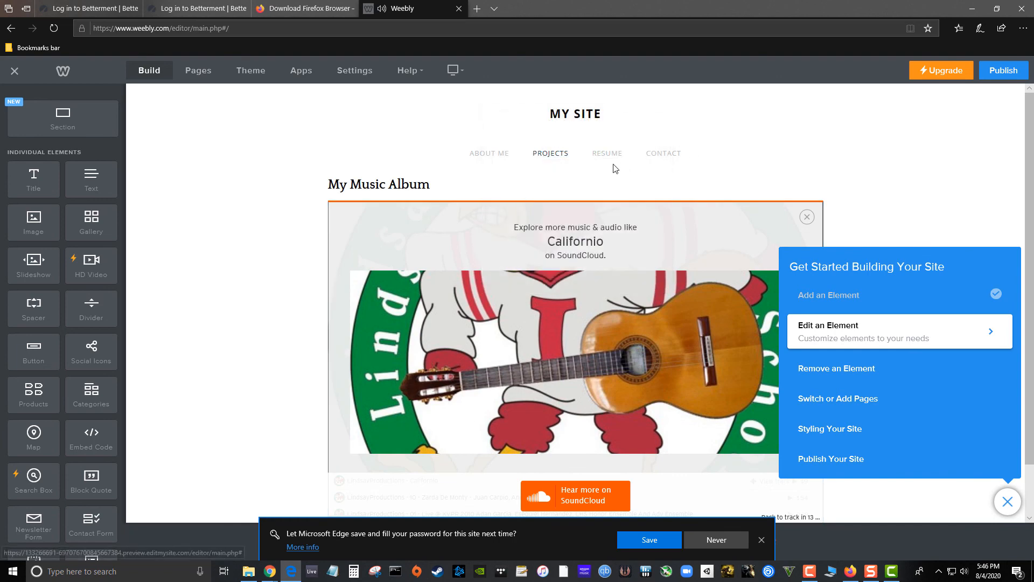
{"action": "scroll", "coordinate": [123, 326], "scroll_direction": "down", "scroll_amount": 6}
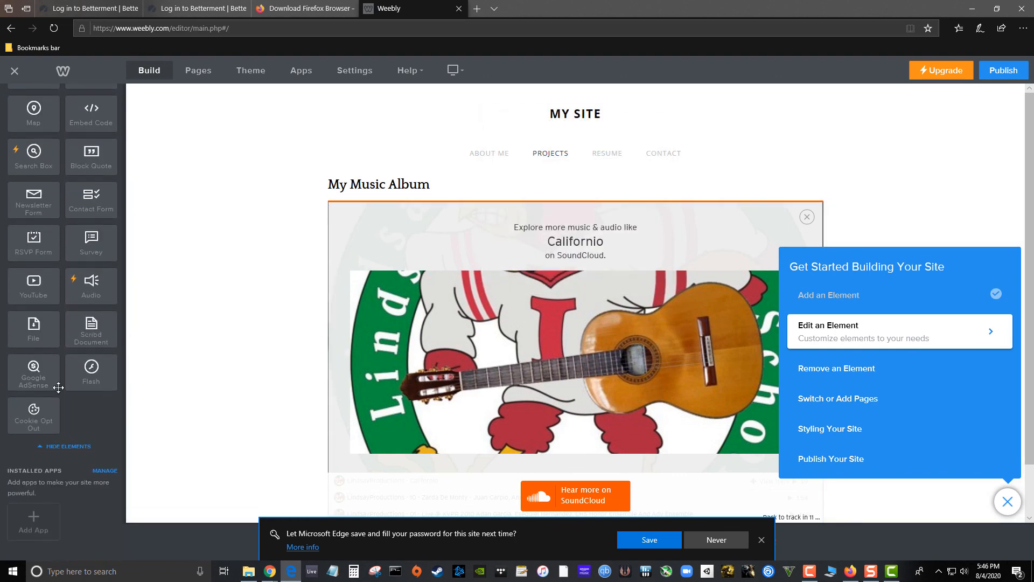
{"action": "scroll", "coordinate": [37, 364], "scroll_direction": "up", "scroll_amount": 1}
{"action": "mouse_move", "coordinate": [38, 402]}
{"action": "left_mouse_down"}
{"action": "mouse_move", "coordinate": [693, 245]}
{"action": "mouse_move", "coordinate": [720, 190]}
{"action": "mouse_move", "coordinate": [38, 385]}
{"action": "mouse_move", "coordinate": [37, 404]}
{"action": "left_mouse_up"}
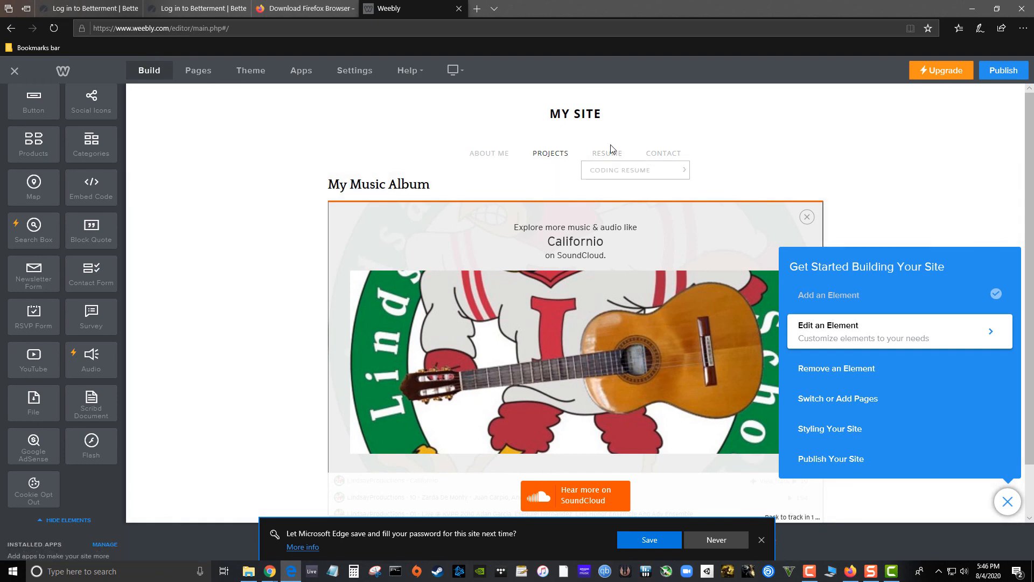
{"action": "mouse_move", "coordinate": [614, 155]}
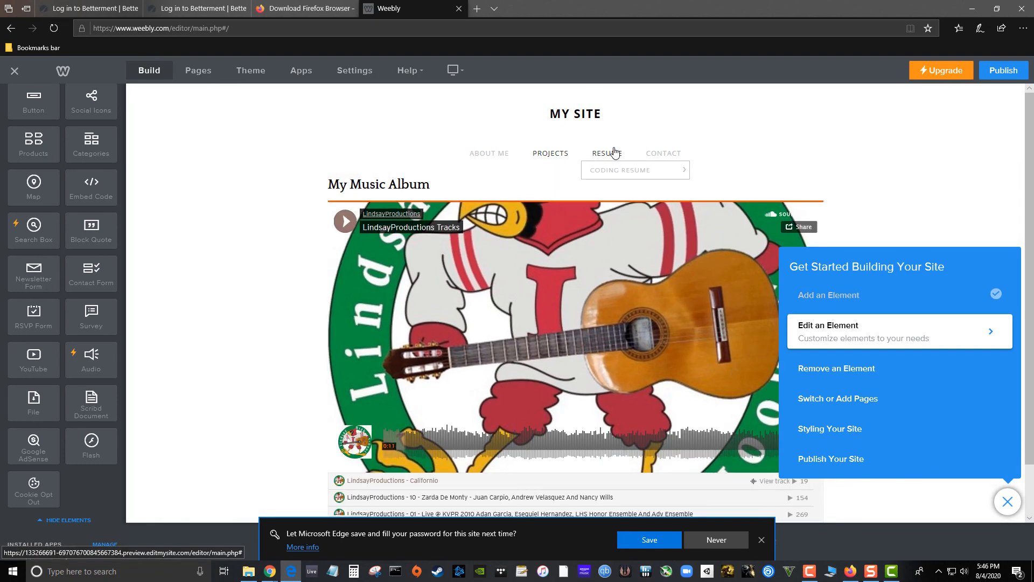
{"action": "key", "text": "alt+Tab"}
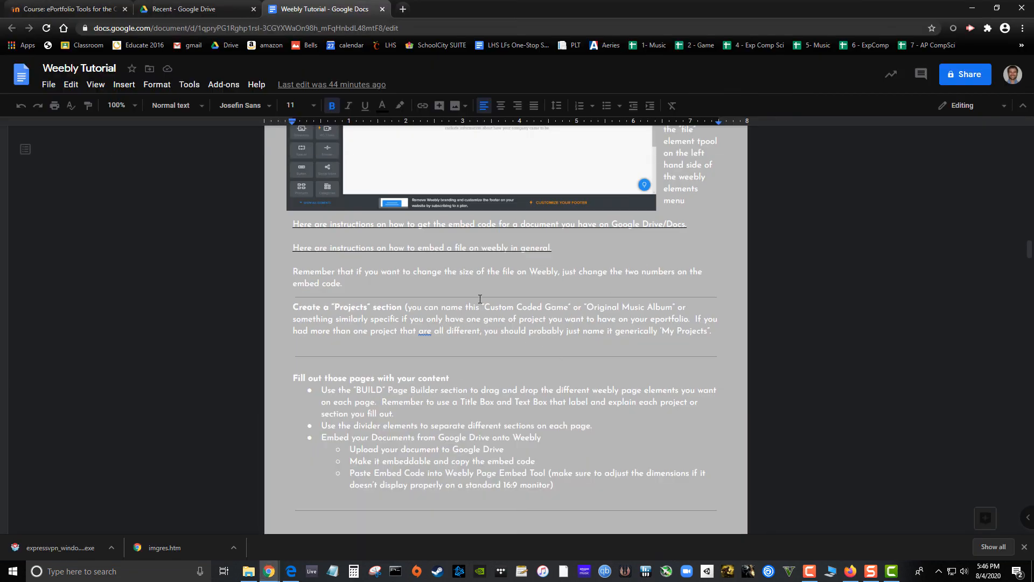
- Scroll the Weebly Tutorial doc to the embed-code instructions and preview their first link
{"action": "scroll", "coordinate": [611, 279], "scroll_direction": "up", "scroll_amount": 1}
{"action": "scroll", "coordinate": [666, 300], "scroll_direction": "up", "scroll_amount": 15}
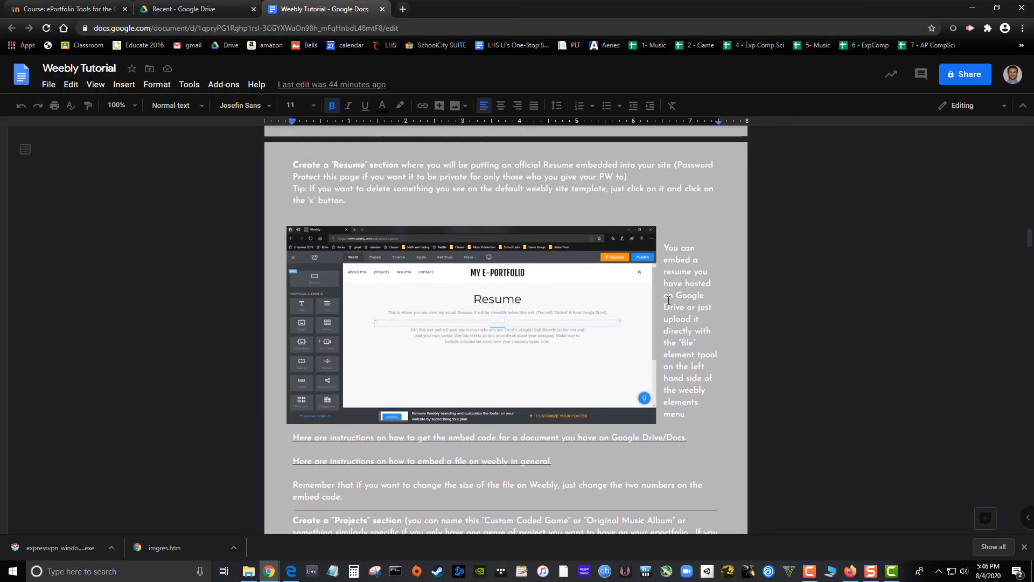
{"action": "scroll", "coordinate": [519, 296], "scroll_direction": "down", "scroll_amount": 10}
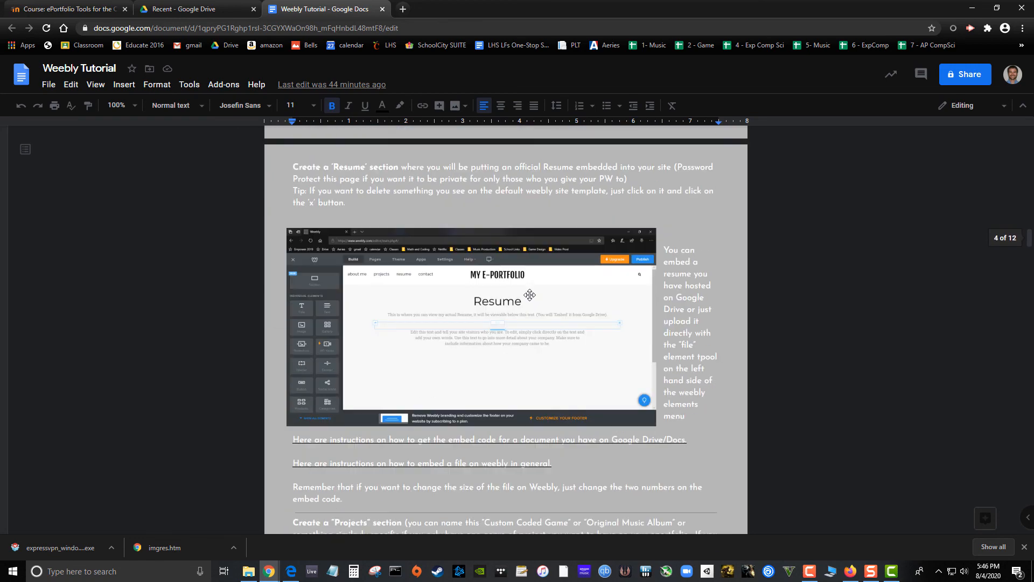
{"action": "left_click_drag", "start_coordinate": [294, 330], "coordinate": [686, 338]}
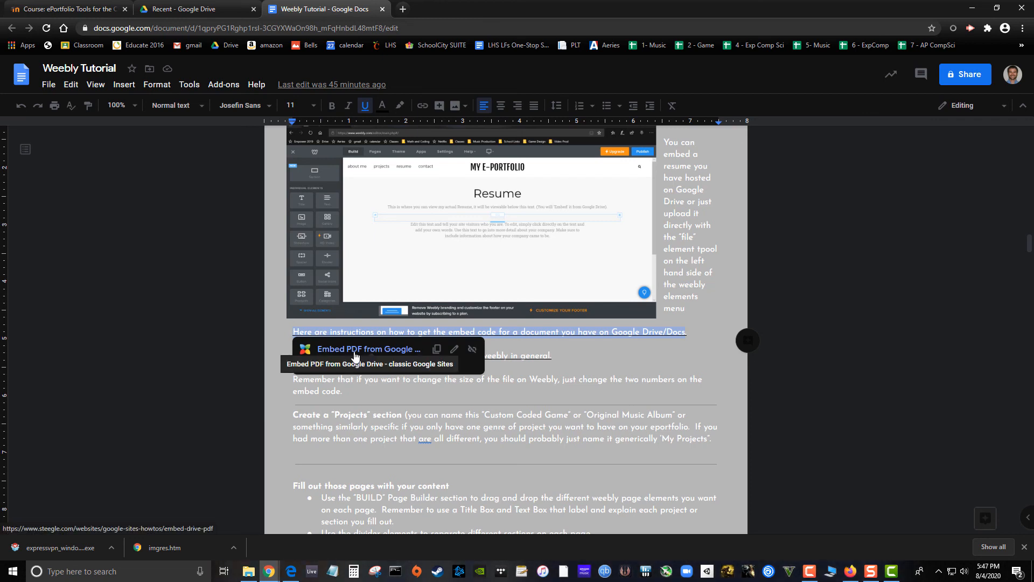
{"action": "left_click", "coordinate": [640, 373]}
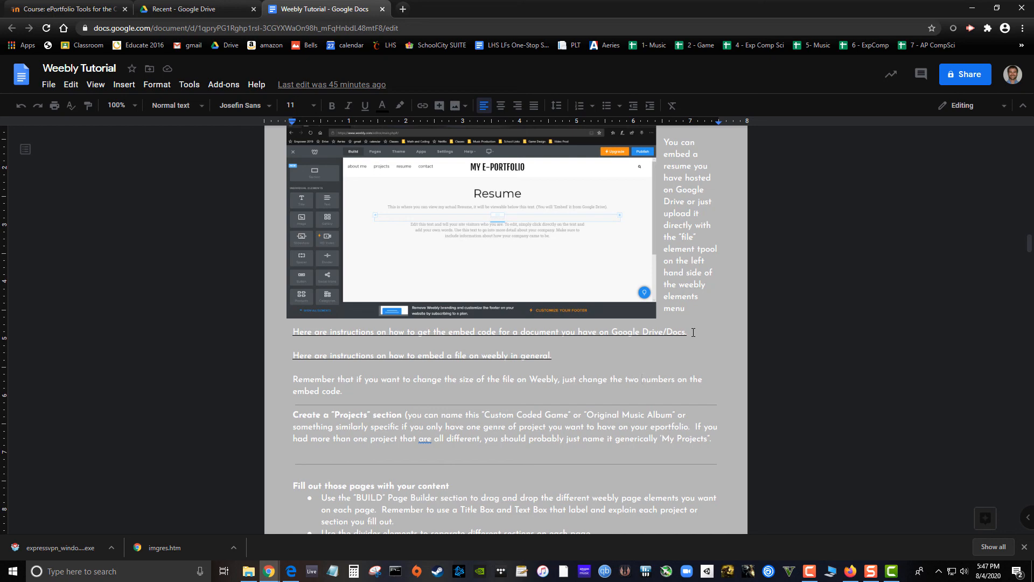
{"action": "scroll", "coordinate": [693, 333], "scroll_direction": "down", "scroll_amount": 2}
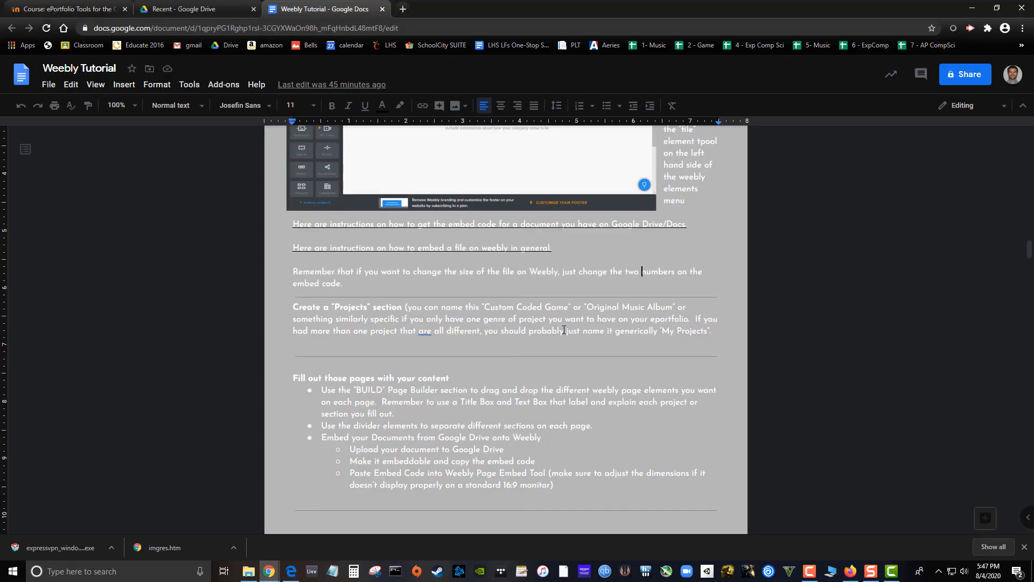
- Add a Text element below the reflection sentence in Weebly, then return to the tutorial doc
{"action": "scroll", "coordinate": [564, 329], "scroll_direction": "down", "scroll_amount": 8}
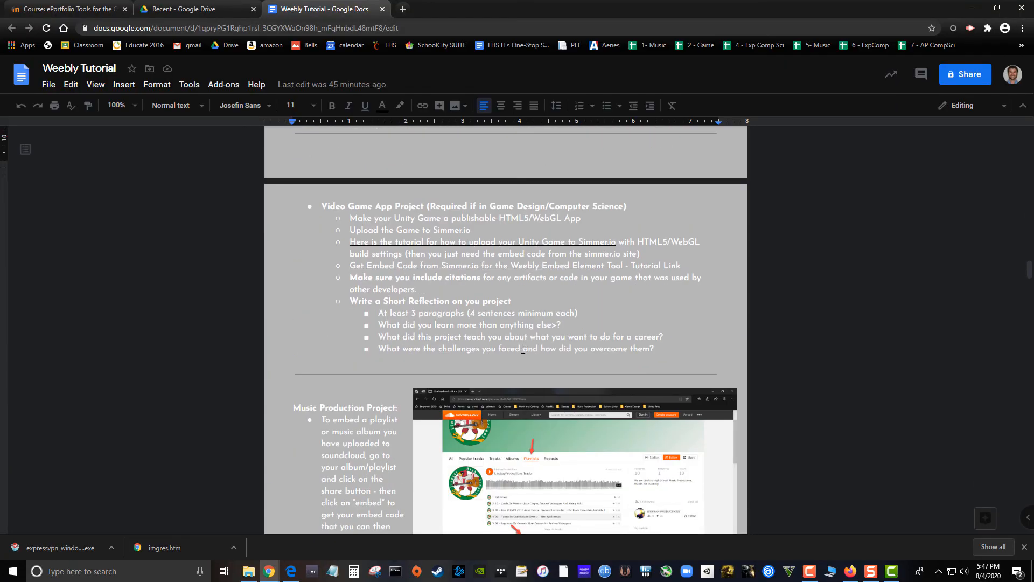
{"action": "key", "text": "alt+Tab"}
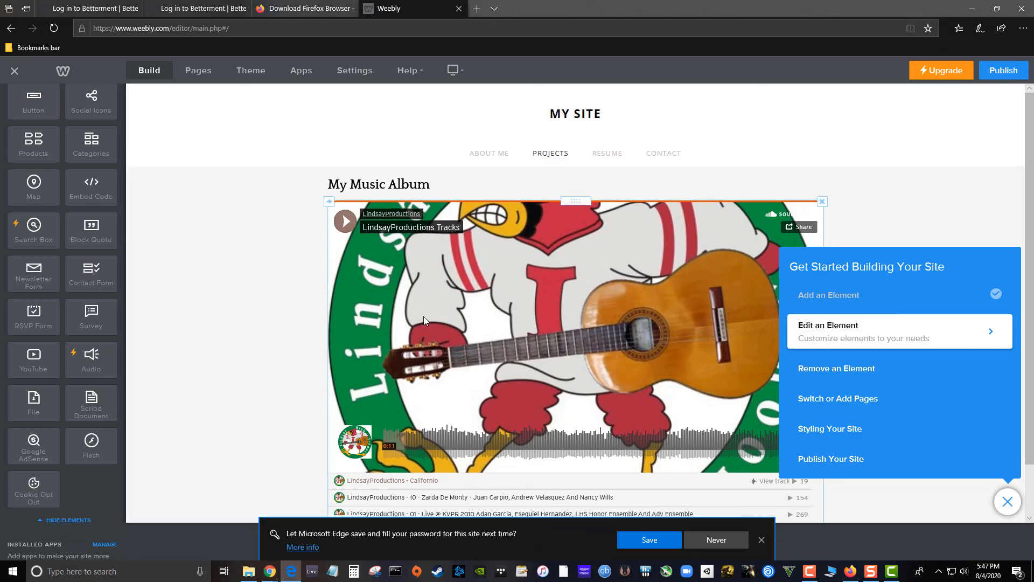
{"action": "scroll", "coordinate": [424, 320], "scroll_direction": "down", "scroll_amount": 1}
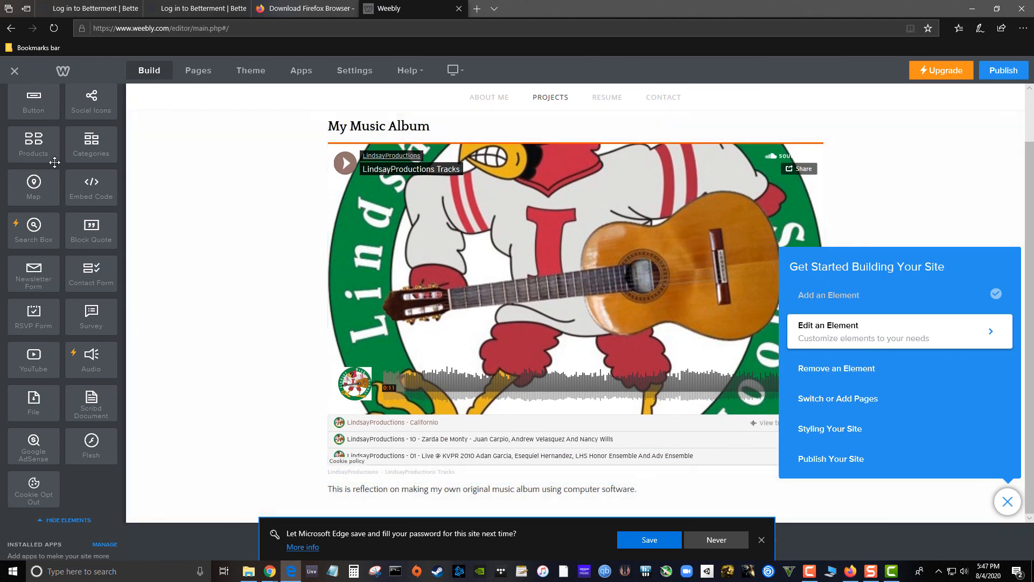
{"action": "scroll", "coordinate": [180, 185], "scroll_direction": "up", "scroll_amount": 1}
{"action": "scroll", "coordinate": [74, 163], "scroll_direction": "up", "scroll_amount": 5}
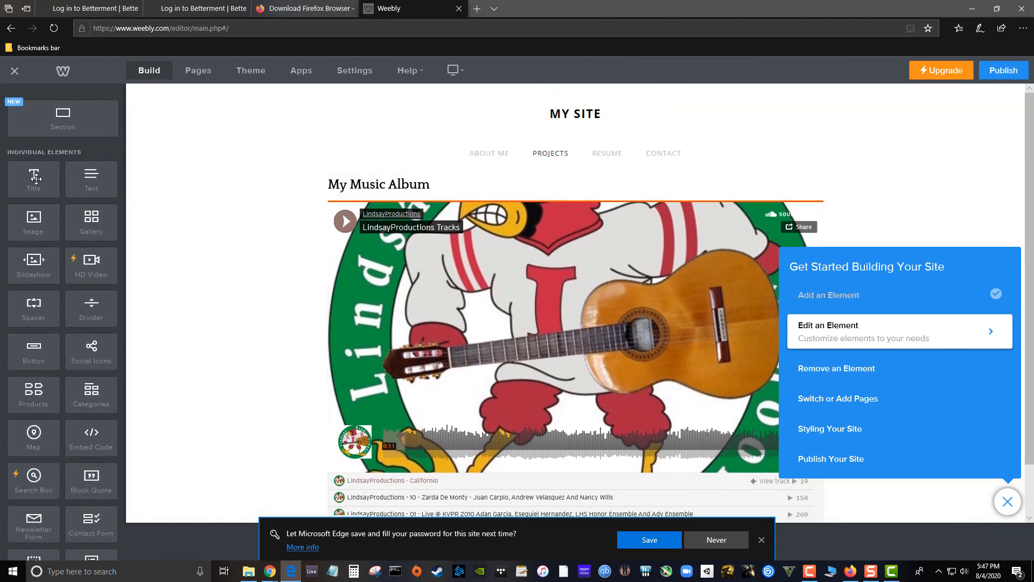
{"action": "left_click_drag", "start_coordinate": [91, 178], "coordinate": [617, 508]}
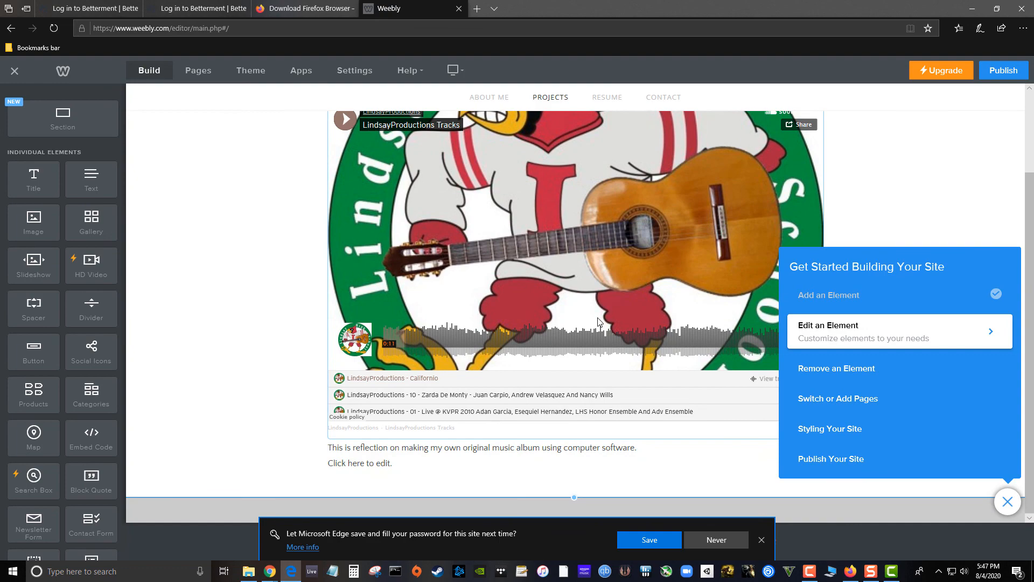
{"action": "scroll", "coordinate": [597, 318], "scroll_direction": "up", "scroll_amount": 2}
{"action": "key", "text": "alt+Tab"}
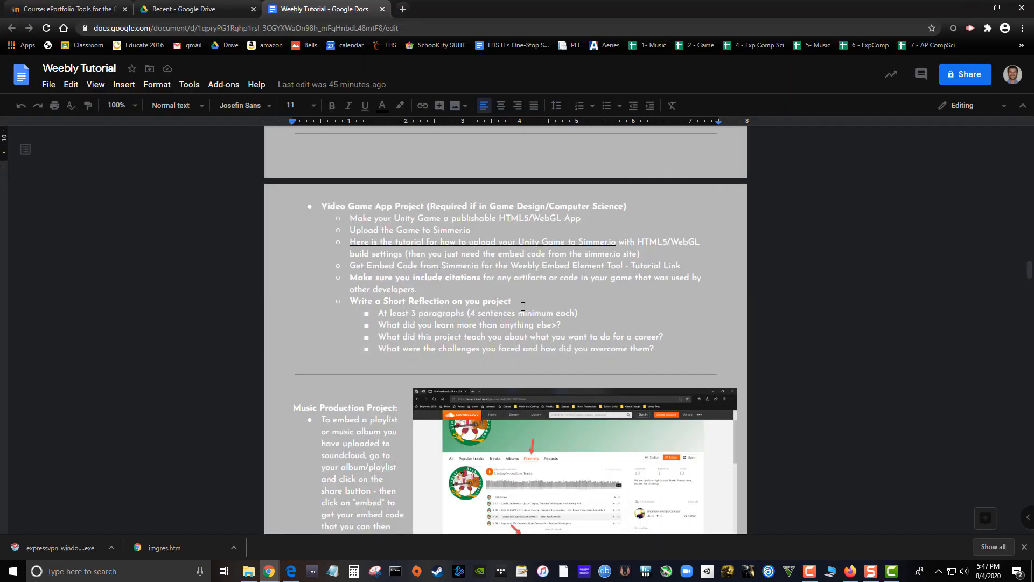
{"action": "scroll", "coordinate": [523, 307], "scroll_direction": "down", "scroll_amount": 15}
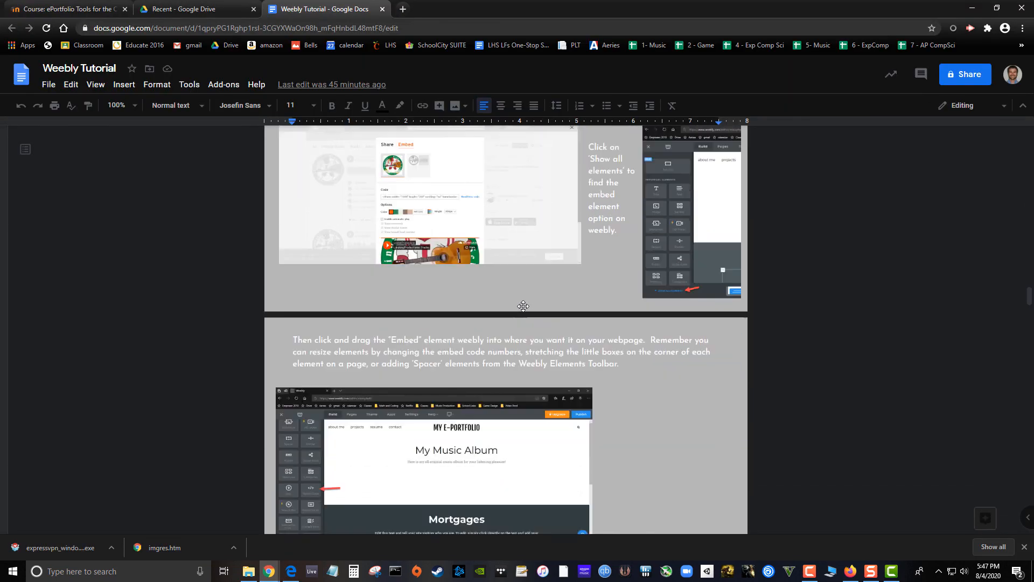
{"action": "scroll", "coordinate": [523, 307], "scroll_direction": "down", "scroll_amount": 15}
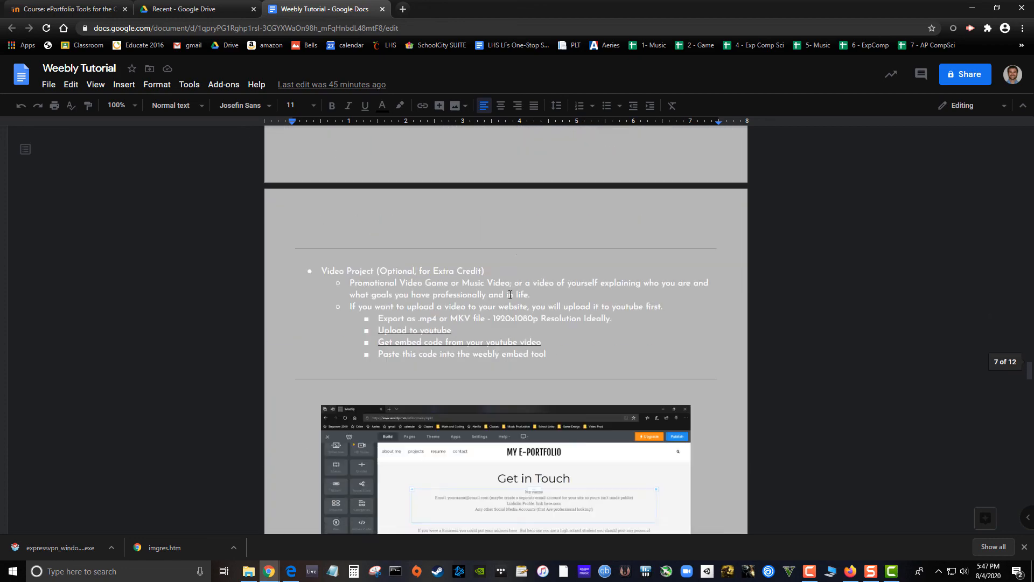
{"action": "scroll", "coordinate": [510, 293], "scroll_direction": "down", "scroll_amount": 12}
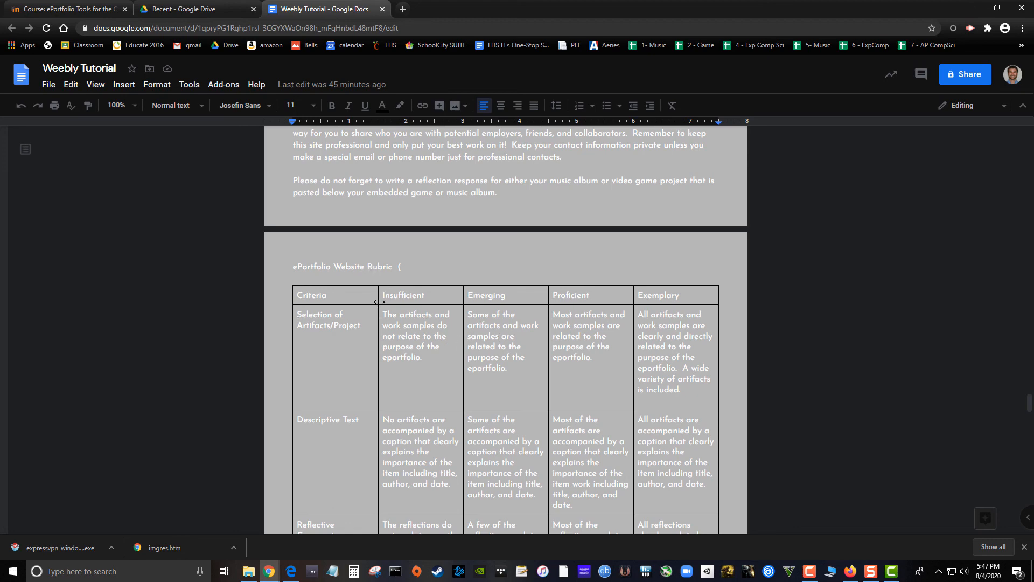
{"action": "scroll", "coordinate": [360, 329], "scroll_direction": "down", "scroll_amount": 3}
{"action": "scroll", "coordinate": [361, 330], "scroll_direction": "up", "scroll_amount": 5}
{"action": "scroll", "coordinate": [361, 330], "scroll_direction": "up", "scroll_amount": 3}
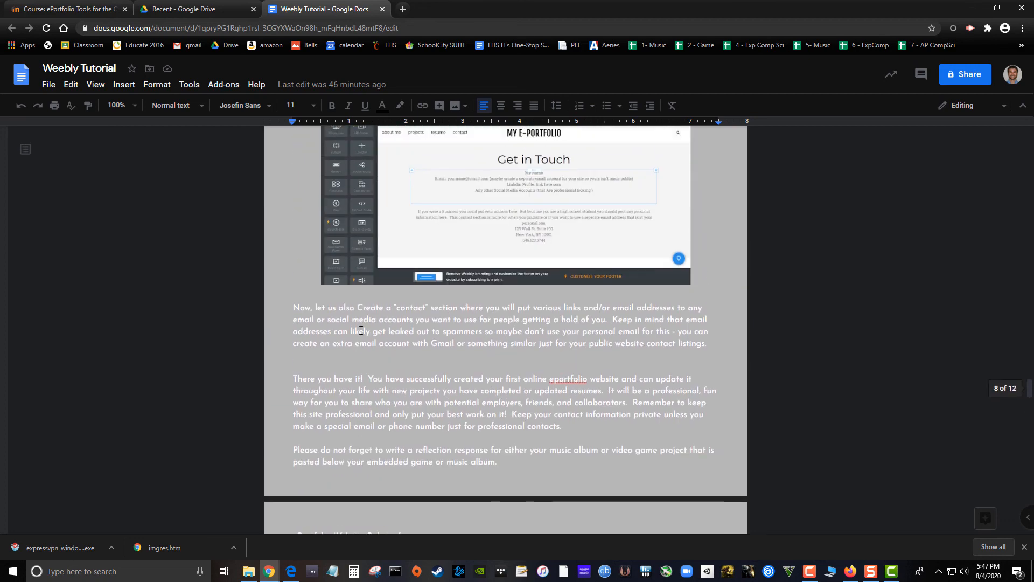
{"action": "scroll", "coordinate": [372, 335], "scroll_direction": "up", "scroll_amount": 10}
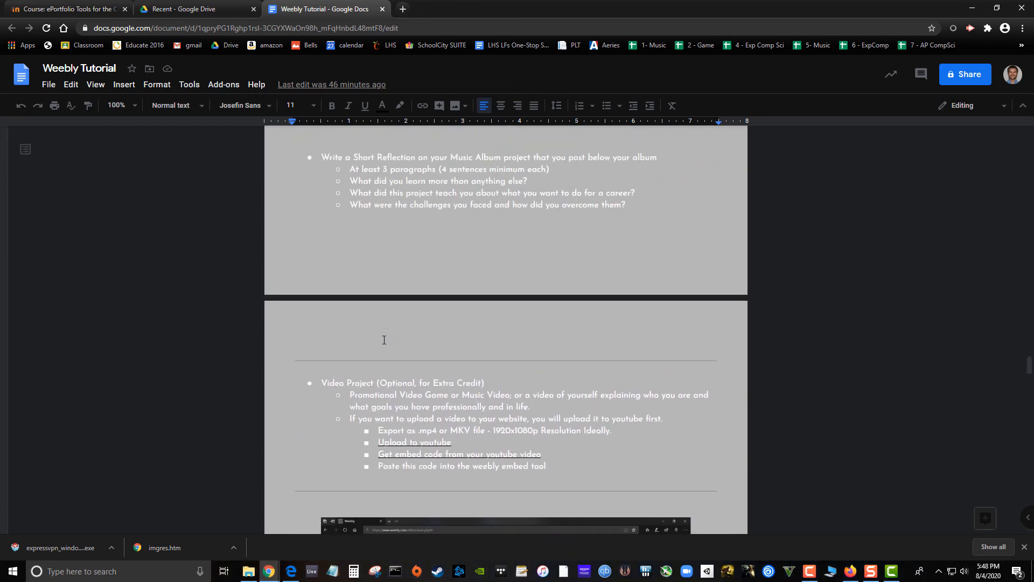
{"action": "left_click_drag", "start_coordinate": [320, 385], "coordinate": [609, 465]}
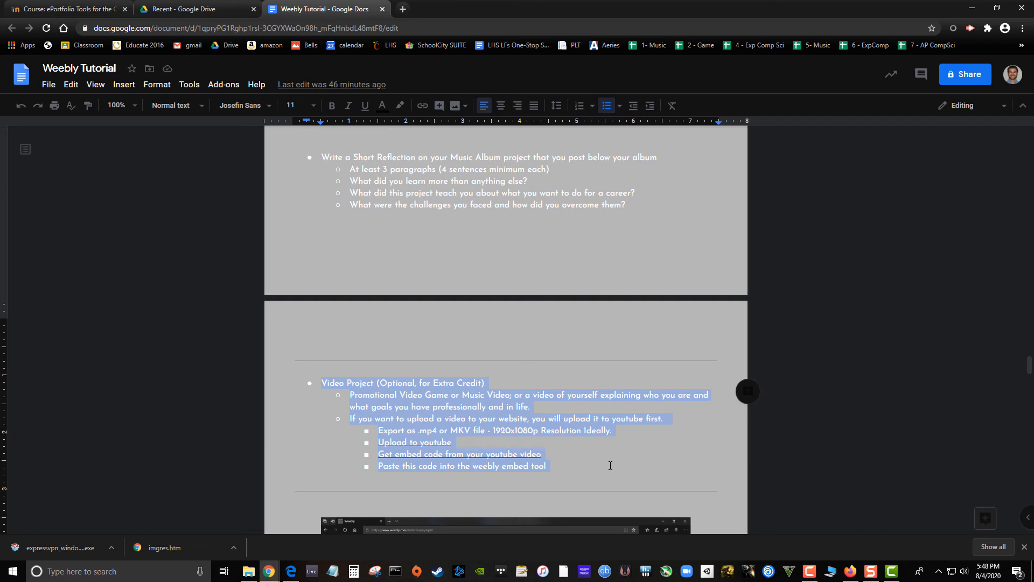
{"action": "scroll", "coordinate": [611, 465], "scroll_direction": "up", "scroll_amount": 10}
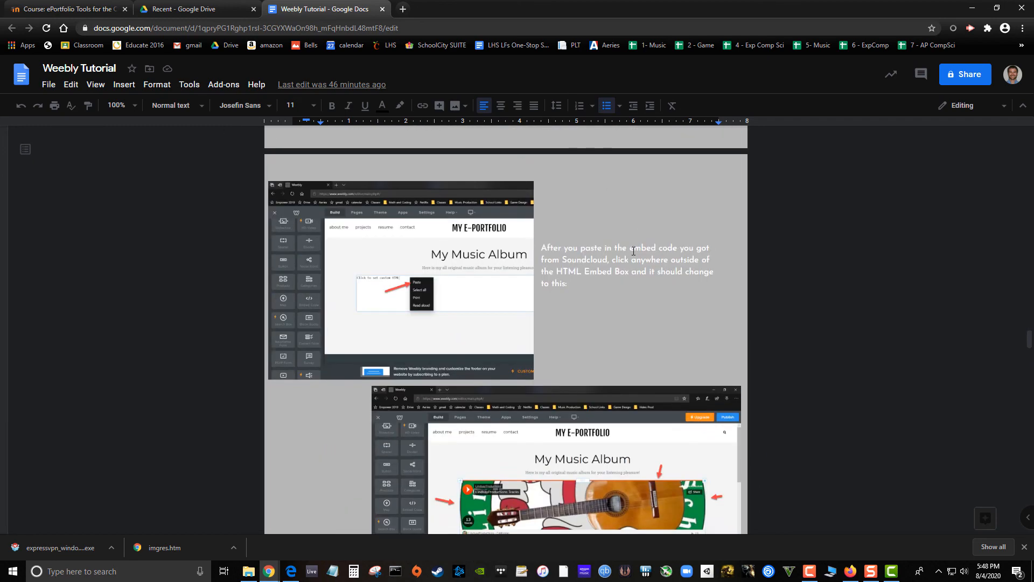
{"action": "scroll", "coordinate": [613, 276], "scroll_direction": "up", "scroll_amount": 10}
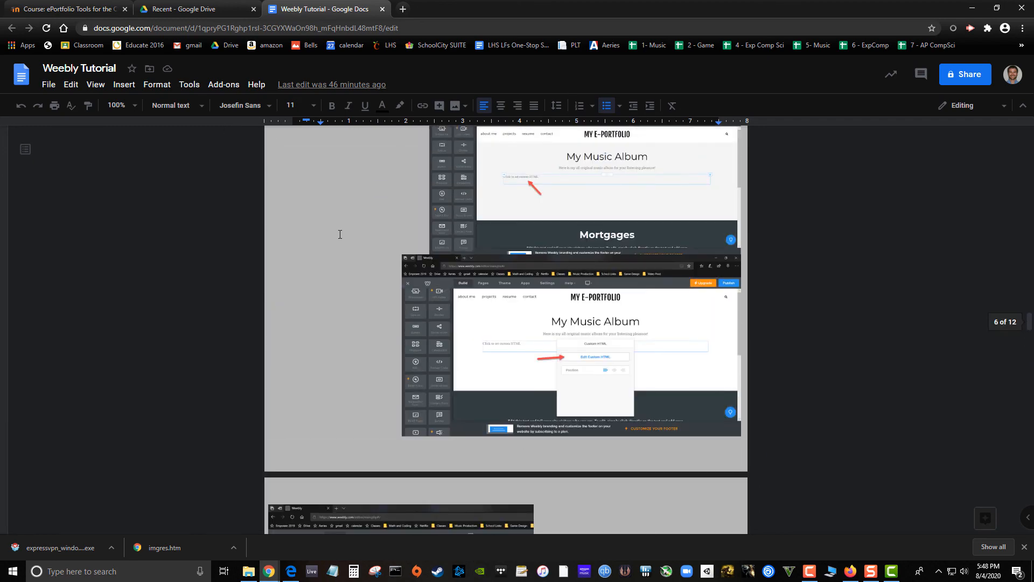
{"action": "scroll", "coordinate": [660, 290], "scroll_direction": "up", "scroll_amount": 3}
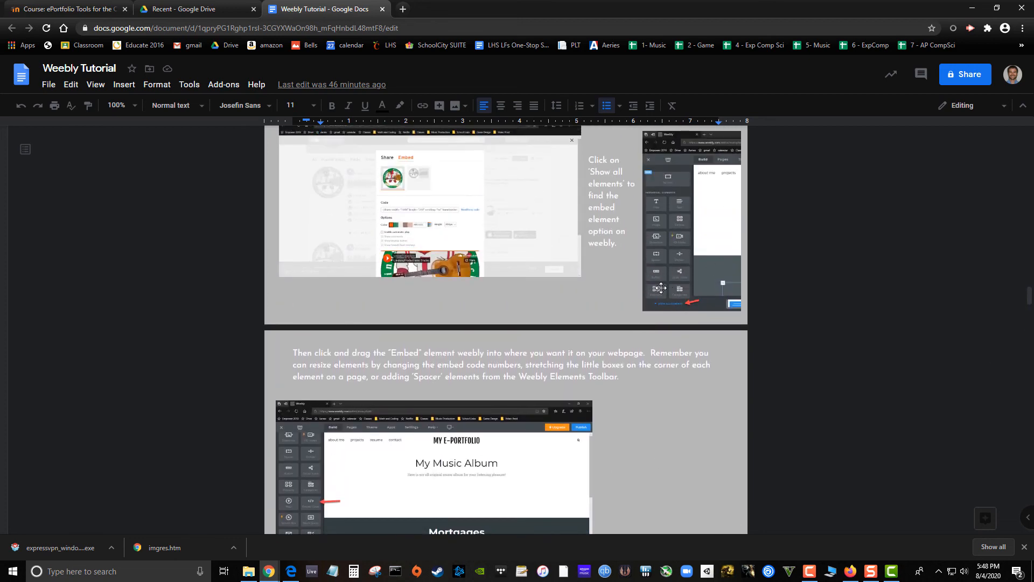